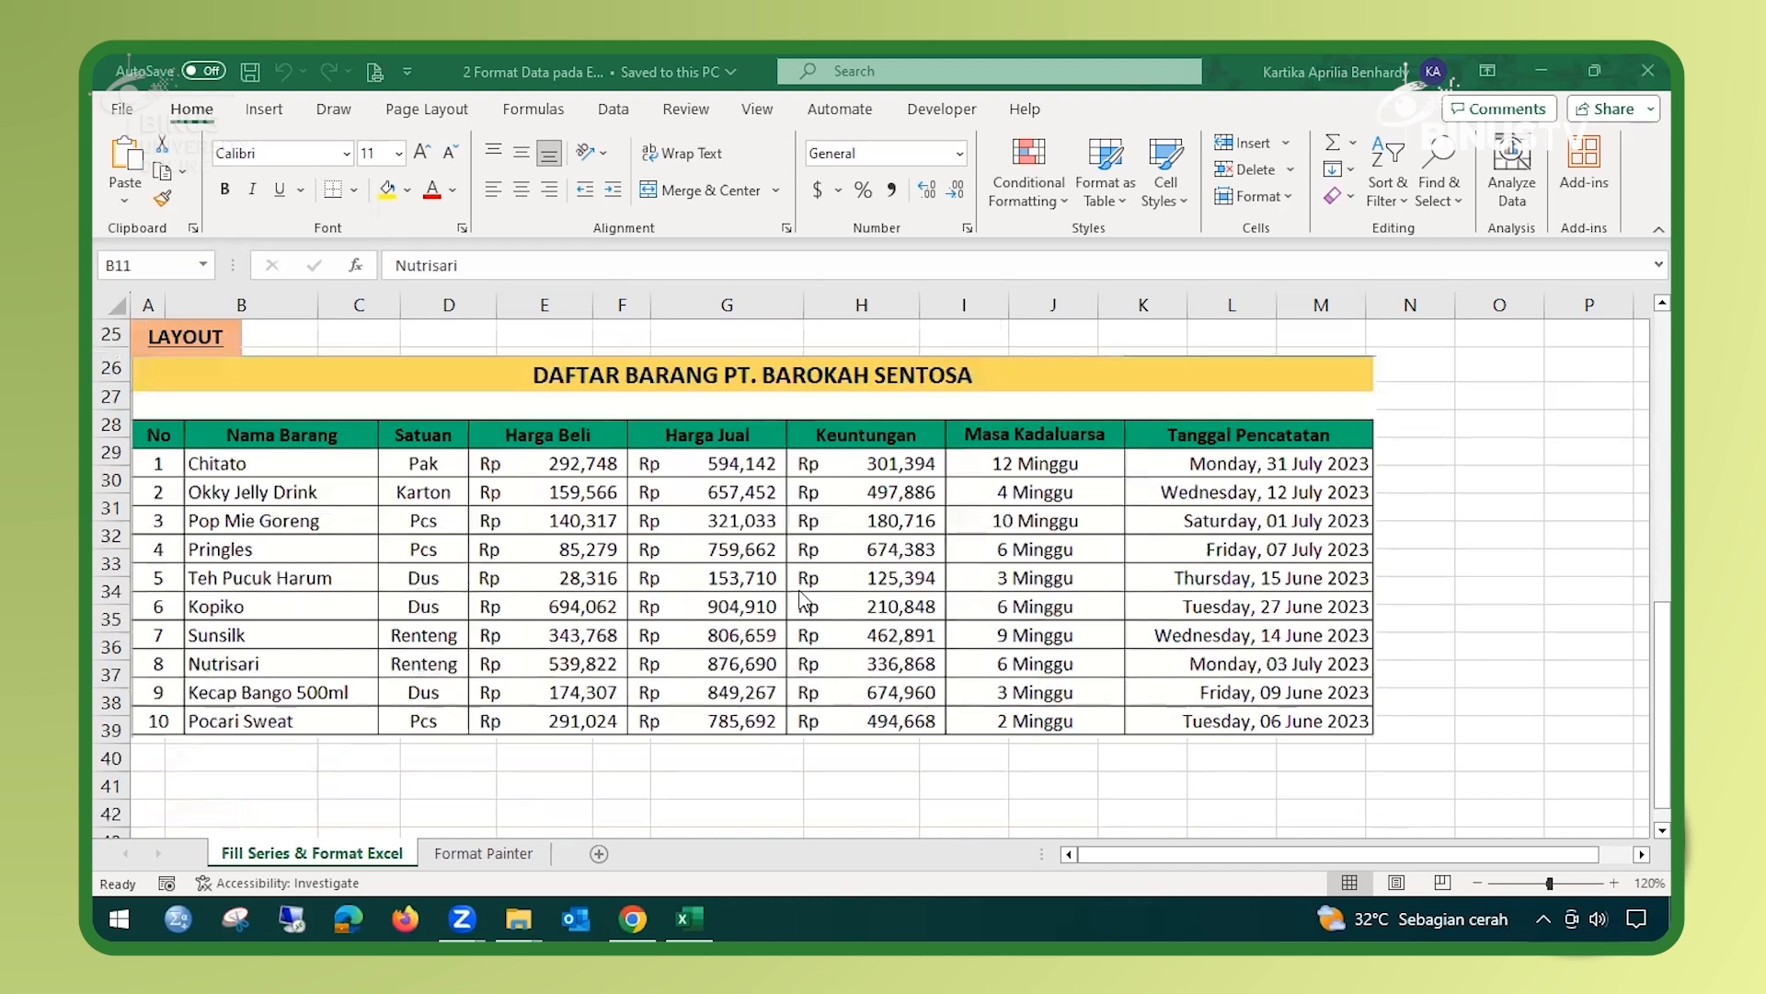
Step: Number the No column from 1 to 10 in A4:A13 by filling down from A4 as a series
{"action": "scroll", "coordinate": [766, 574], "scroll_direction": "up", "scroll_amount": 8}
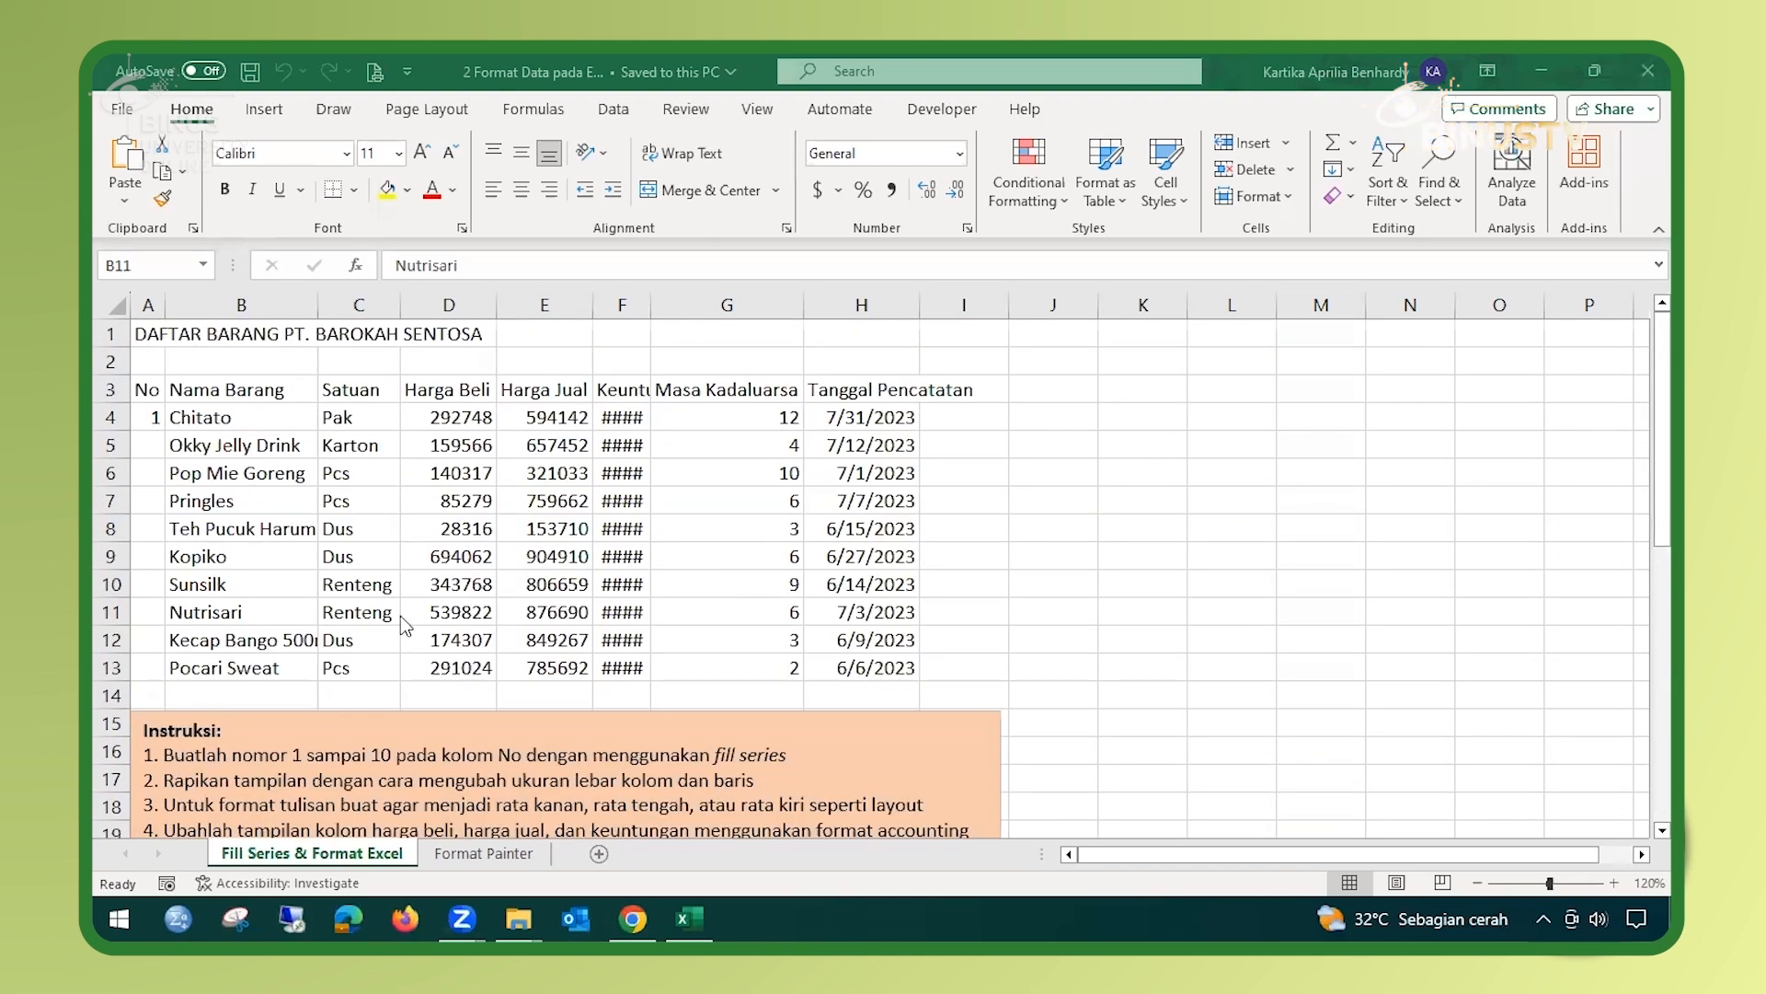
{"action": "scroll", "coordinate": [373, 753], "scroll_direction": "down", "scroll_amount": 1}
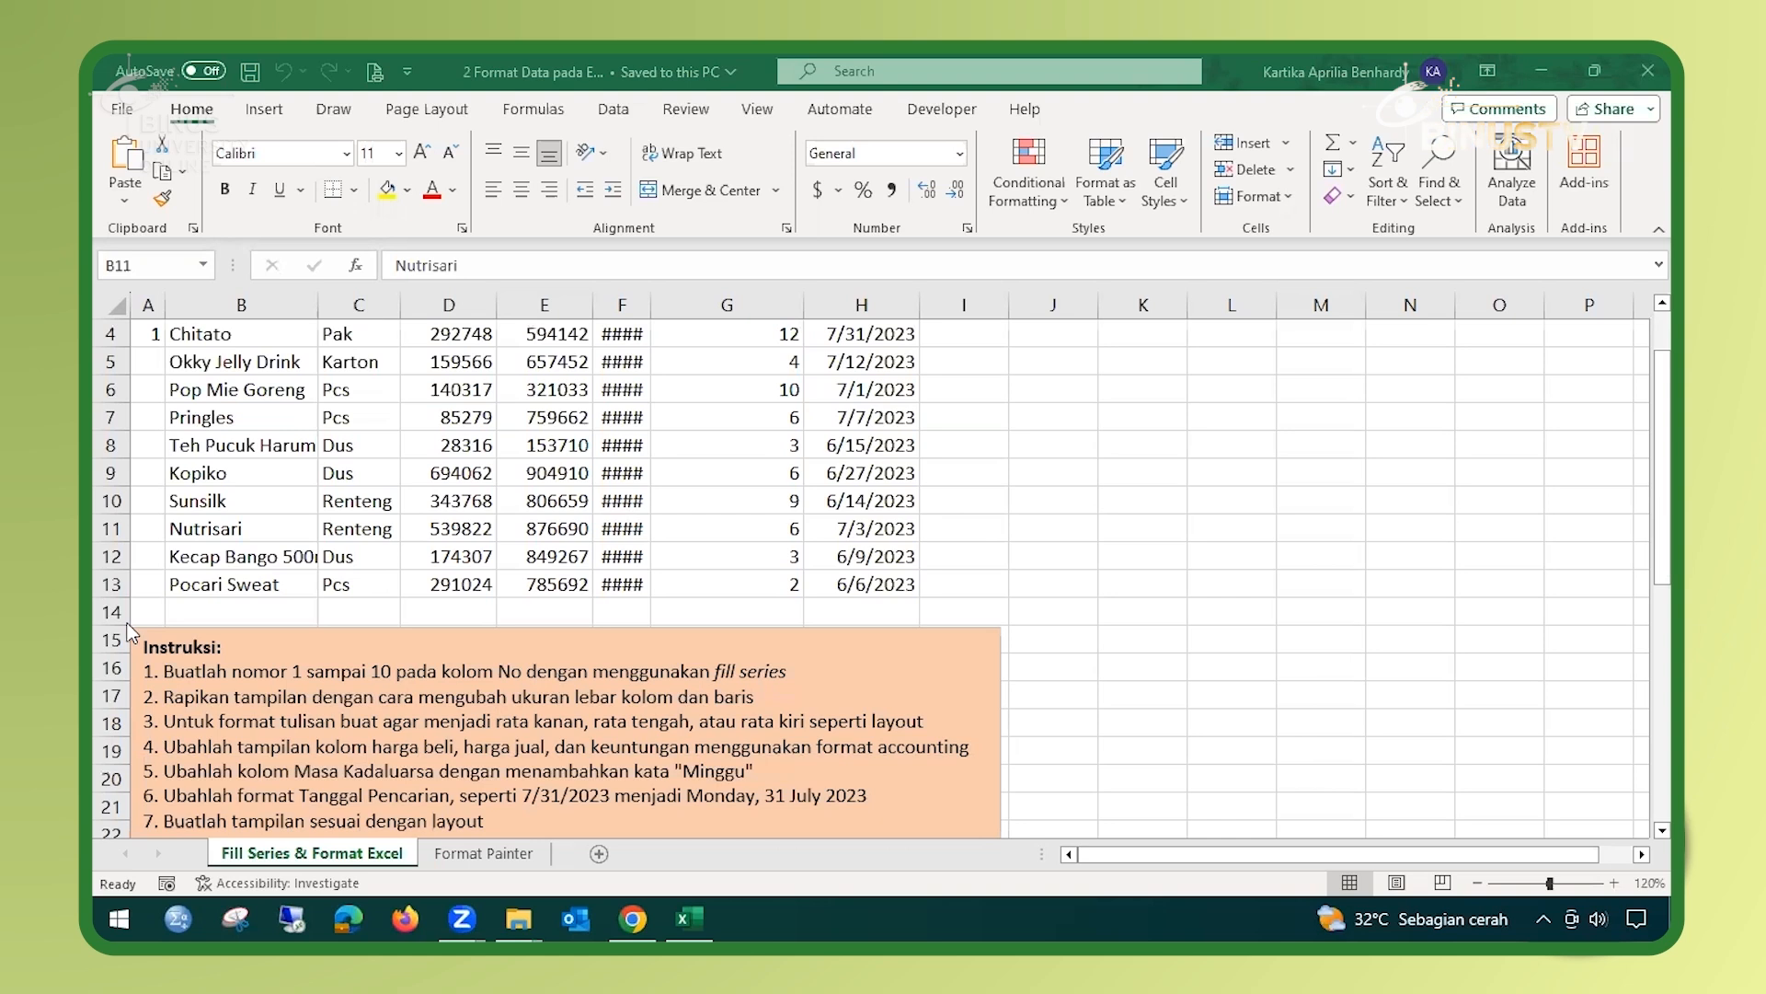
{"action": "scroll", "coordinate": [307, 609], "scroll_direction": "up", "scroll_amount": 1}
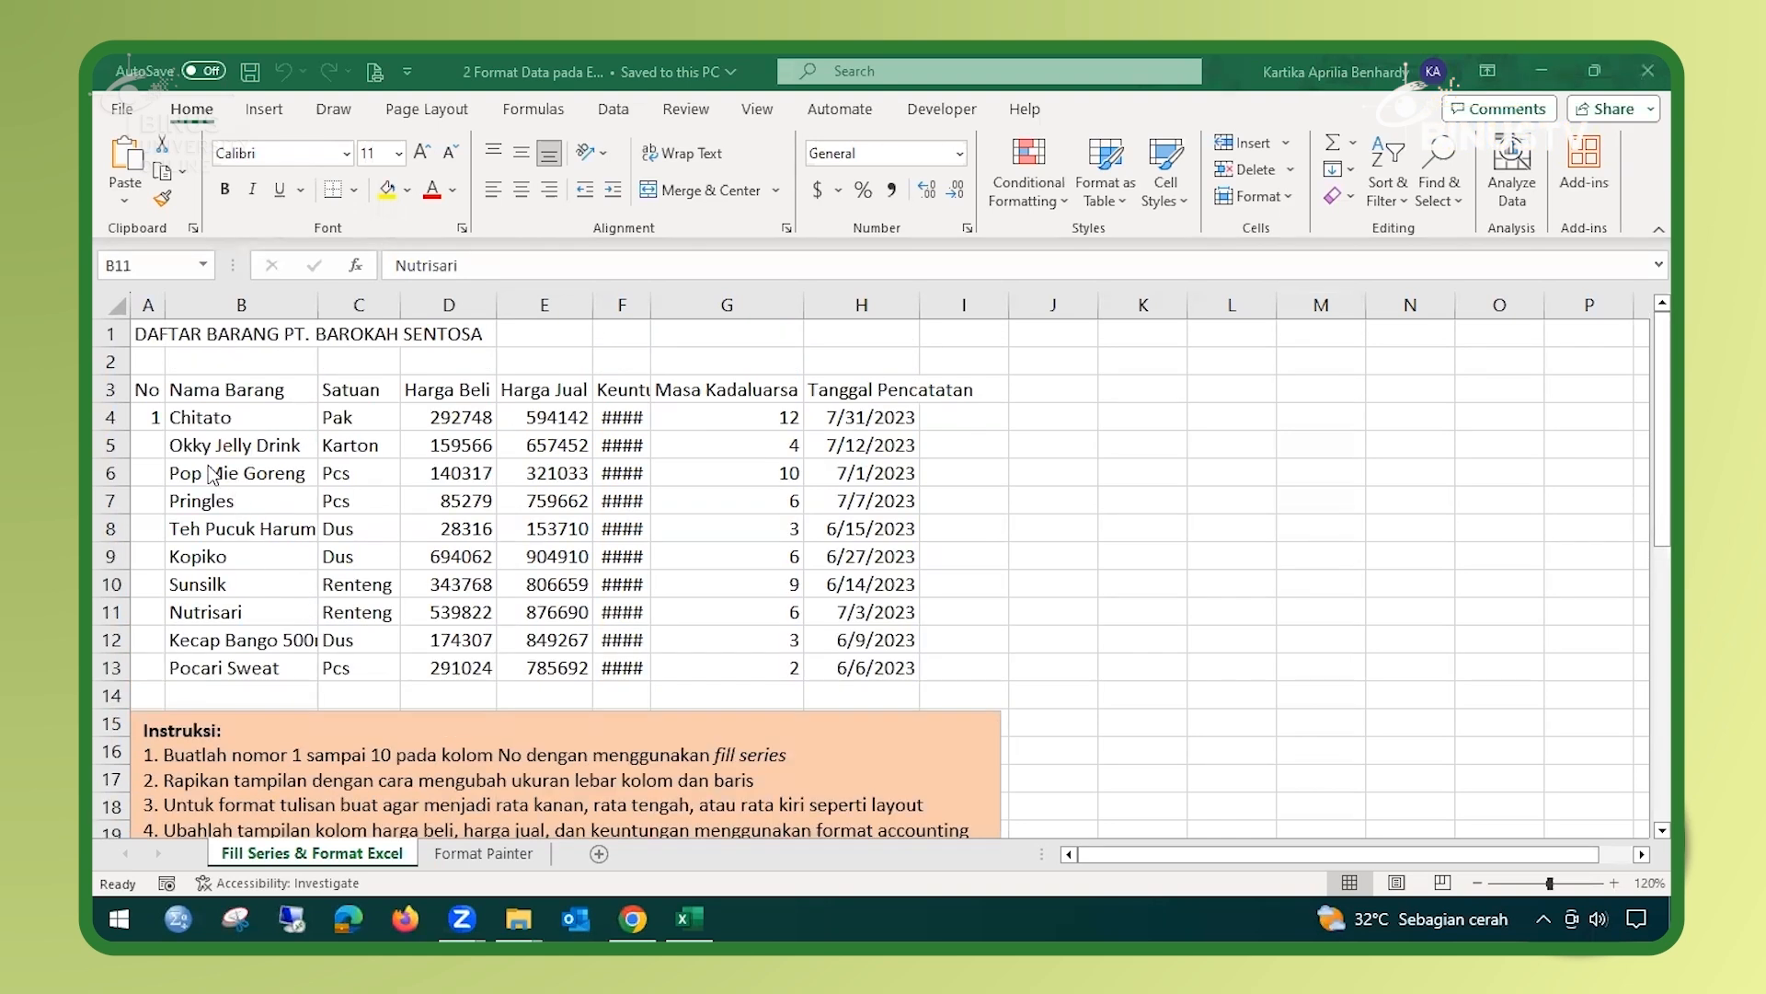
{"action": "left_click", "coordinate": [155, 419]}
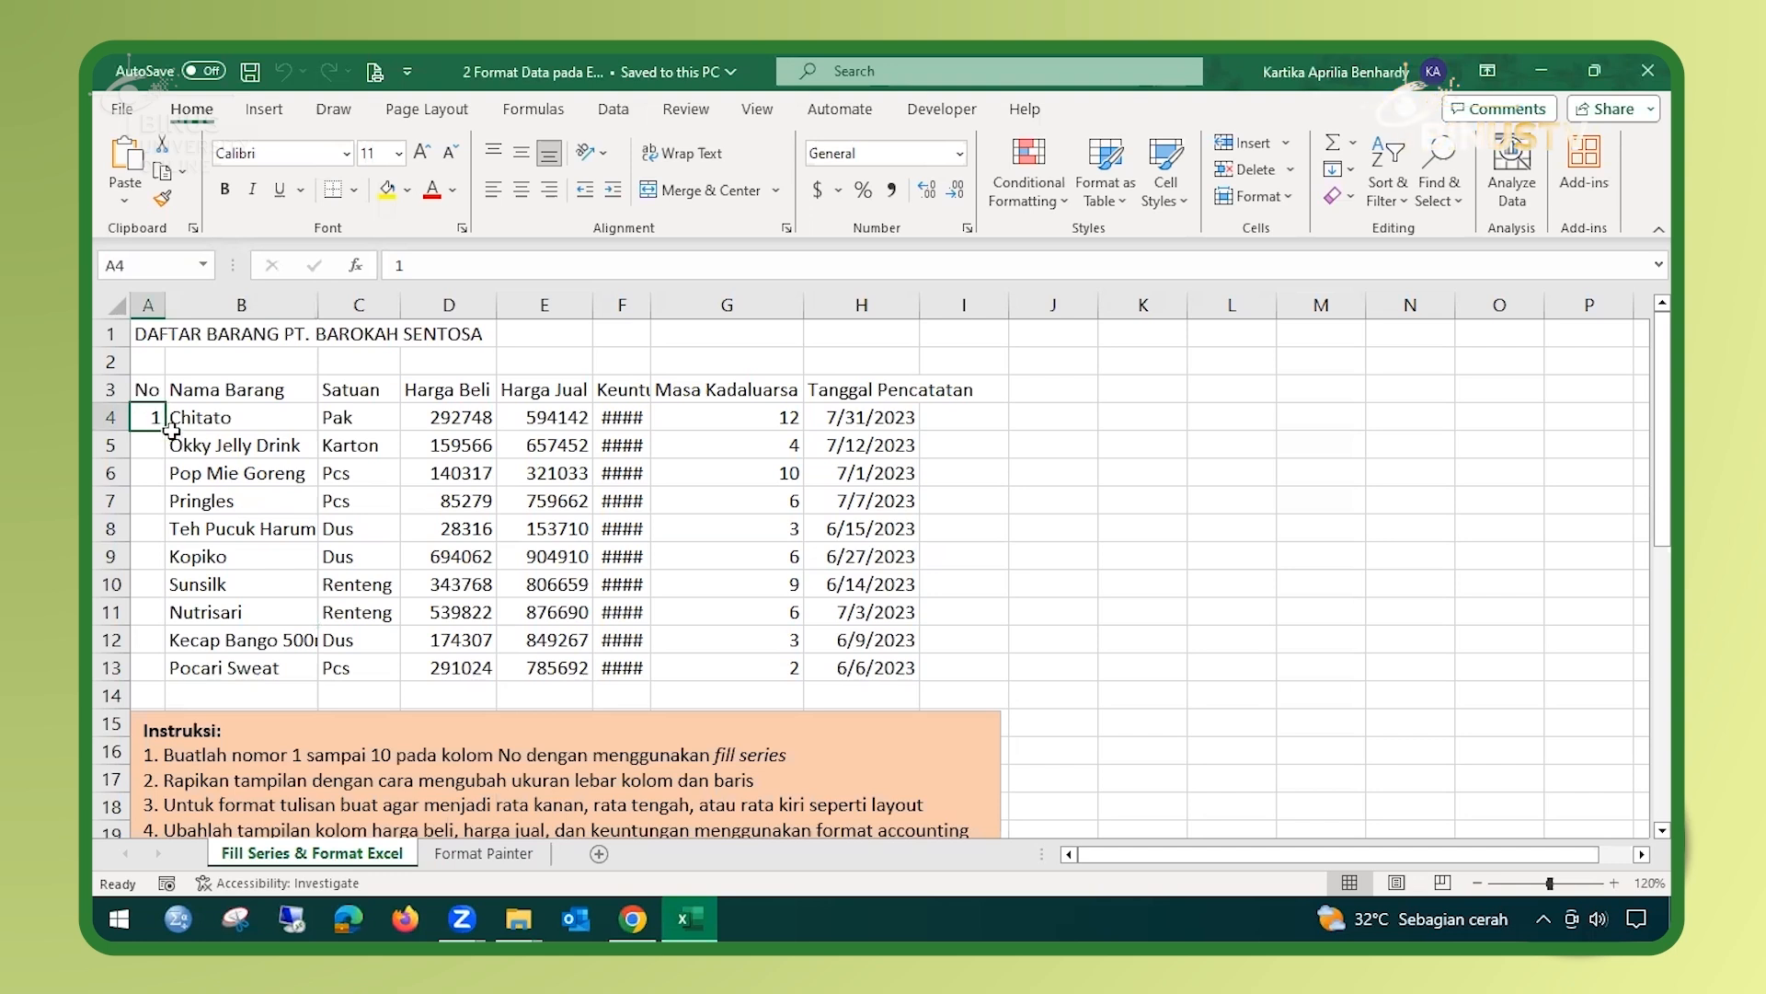
{"action": "left_click_drag", "start_coordinate": [164, 430], "coordinate": [165, 682]}
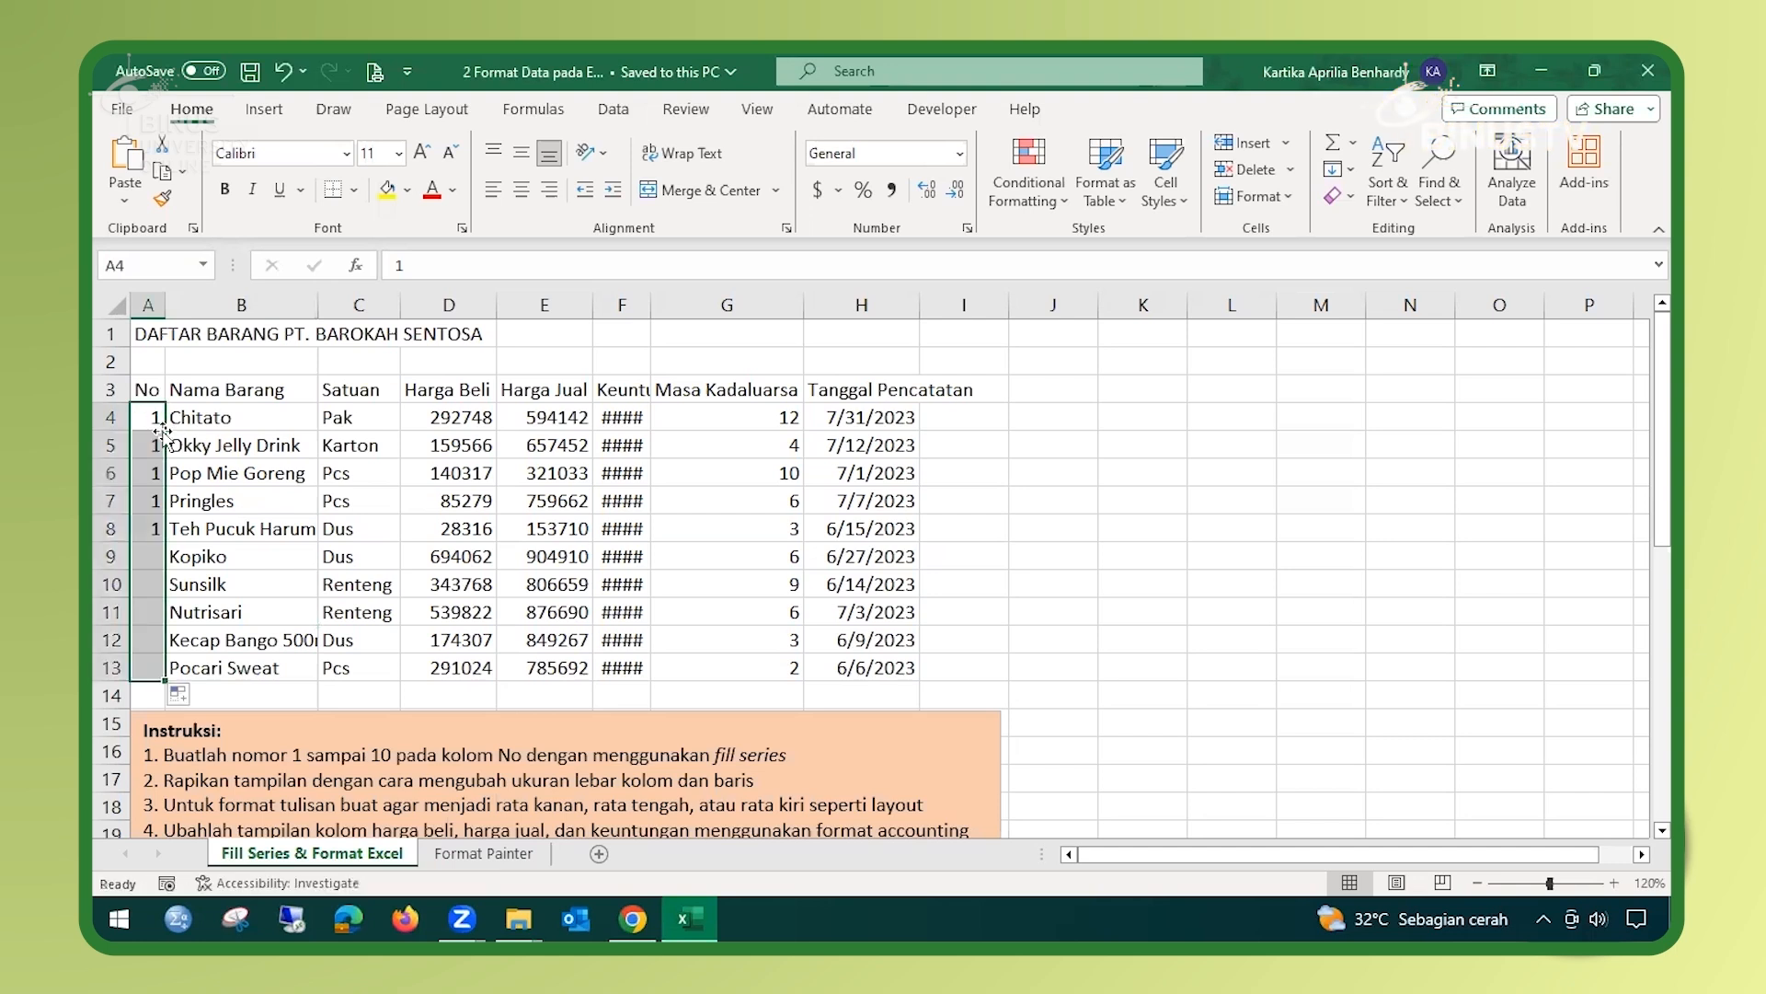
{"action": "left_click", "coordinate": [182, 697]}
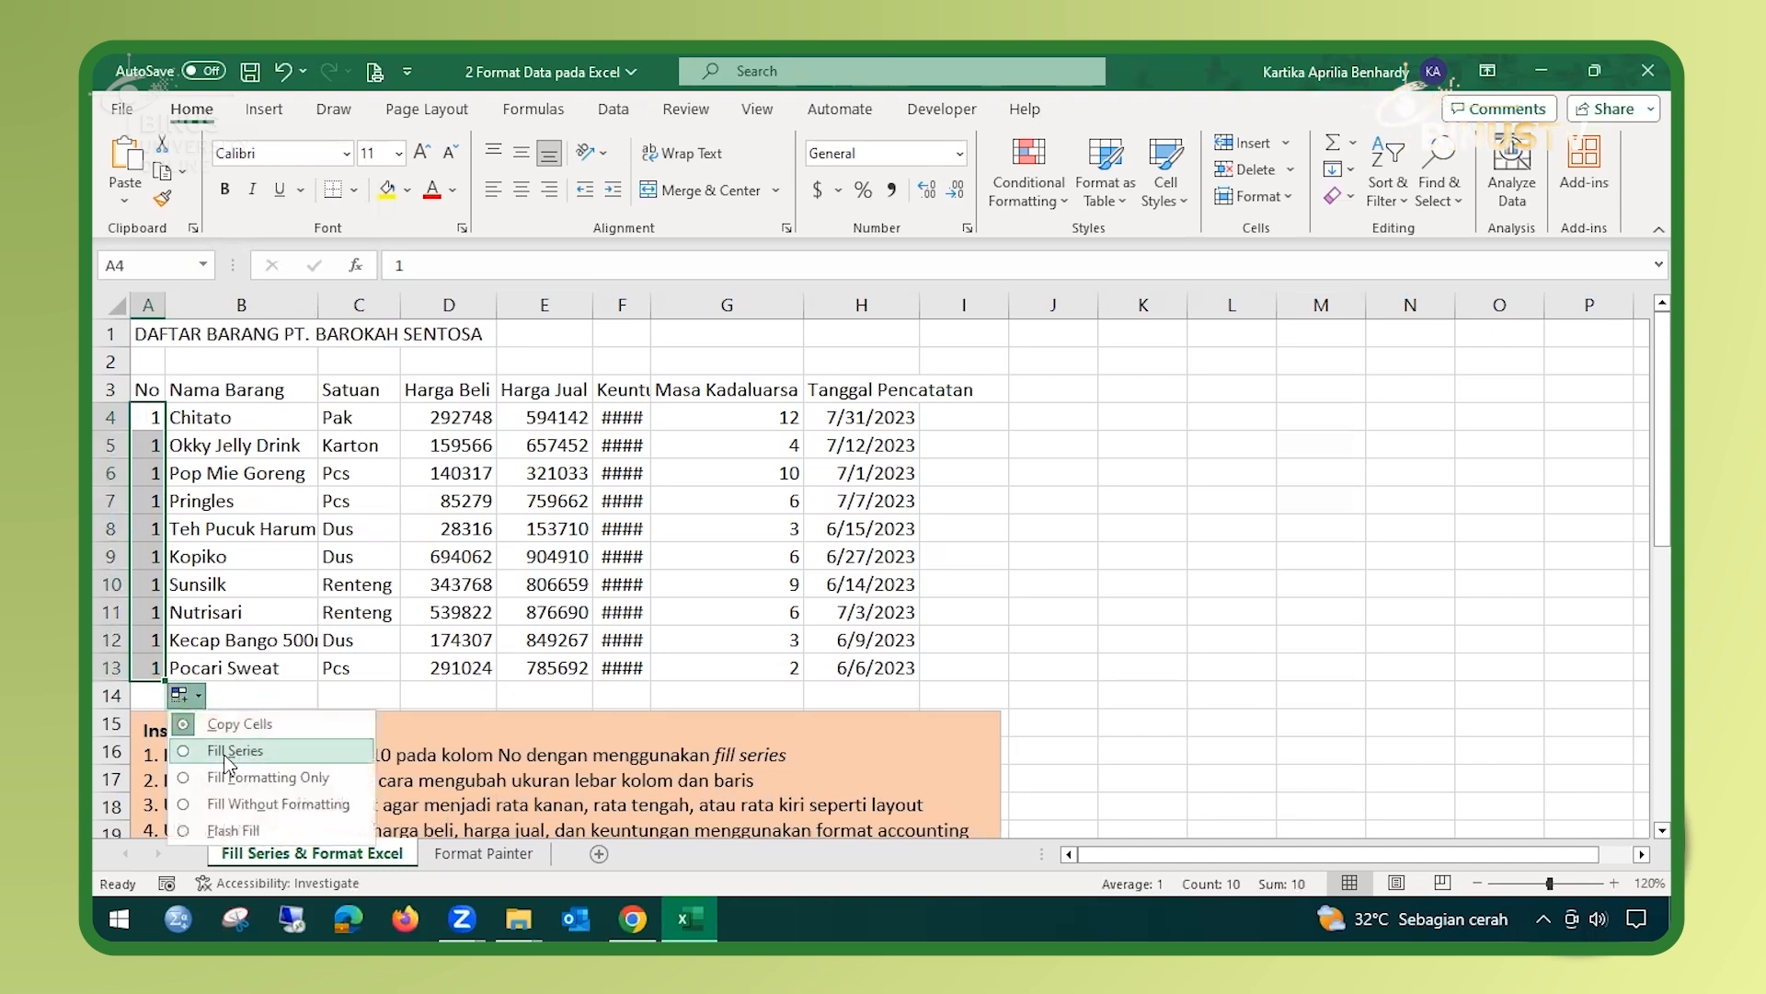
{"action": "left_click", "coordinate": [225, 752]}
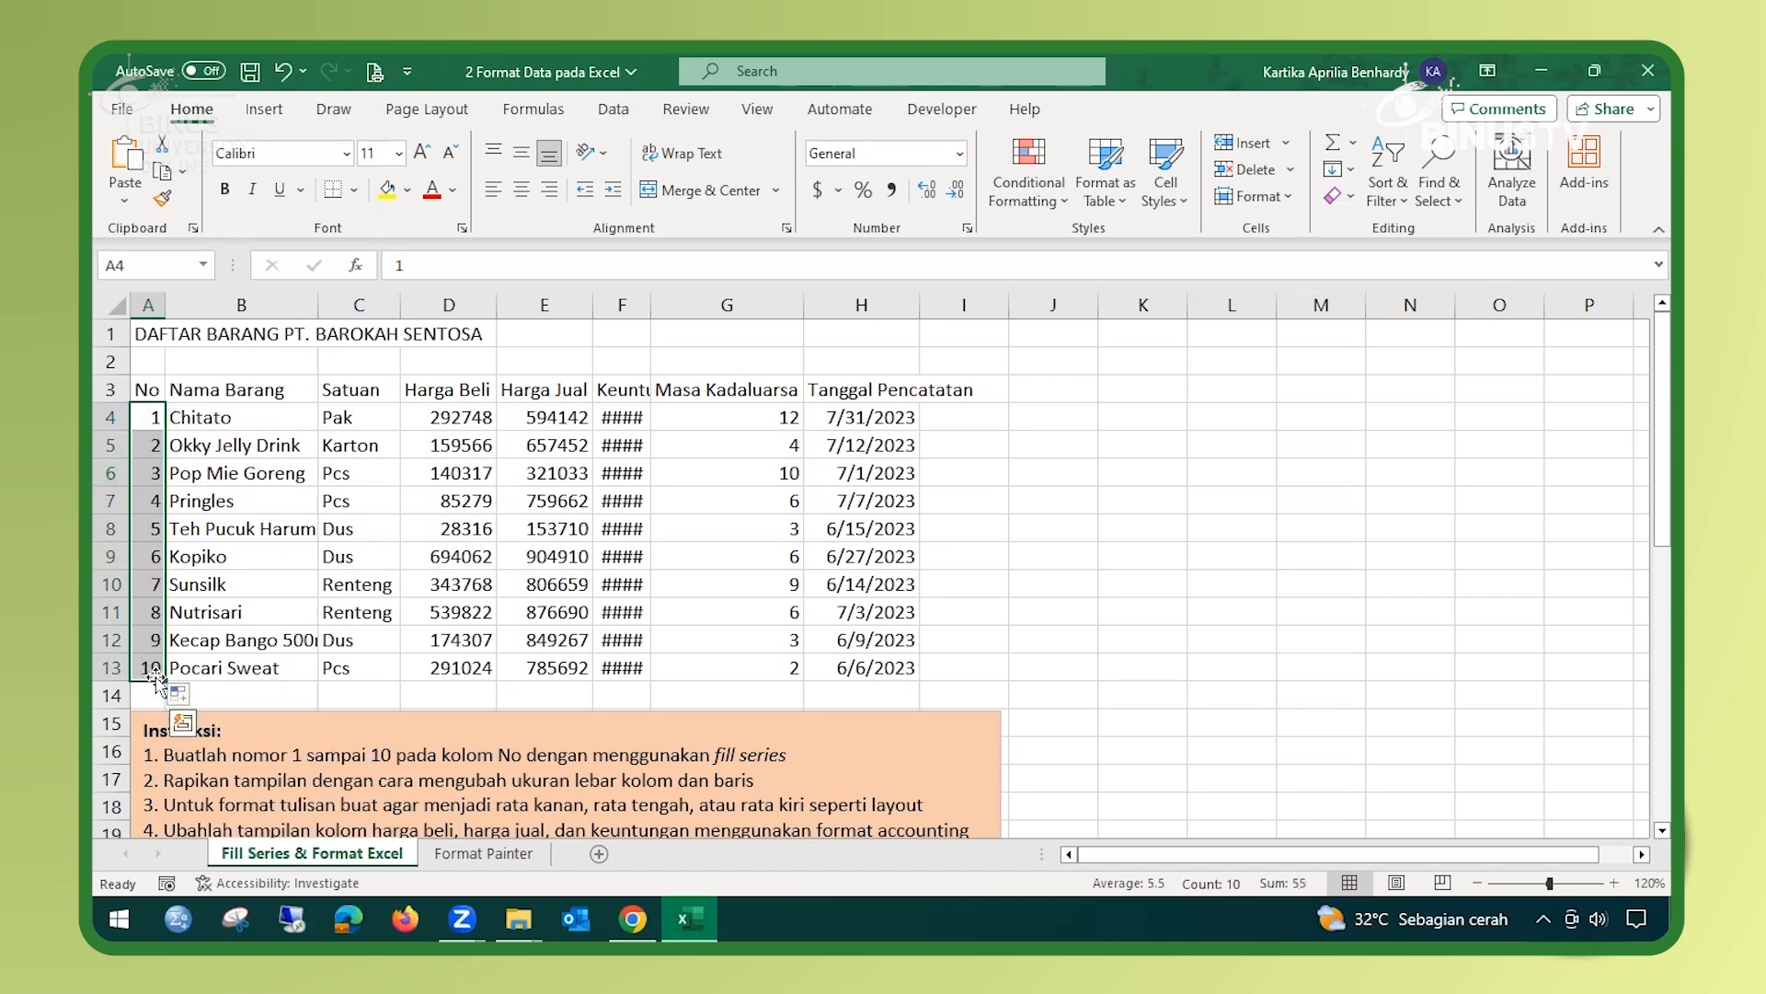
Step: Widen the Nama Barang and Keuntungan columns, and autofit the Harga Jual and Tanggal Pencatatan columns to their contents
{"action": "scroll", "coordinate": [304, 732], "scroll_direction": "down", "scroll_amount": 1}
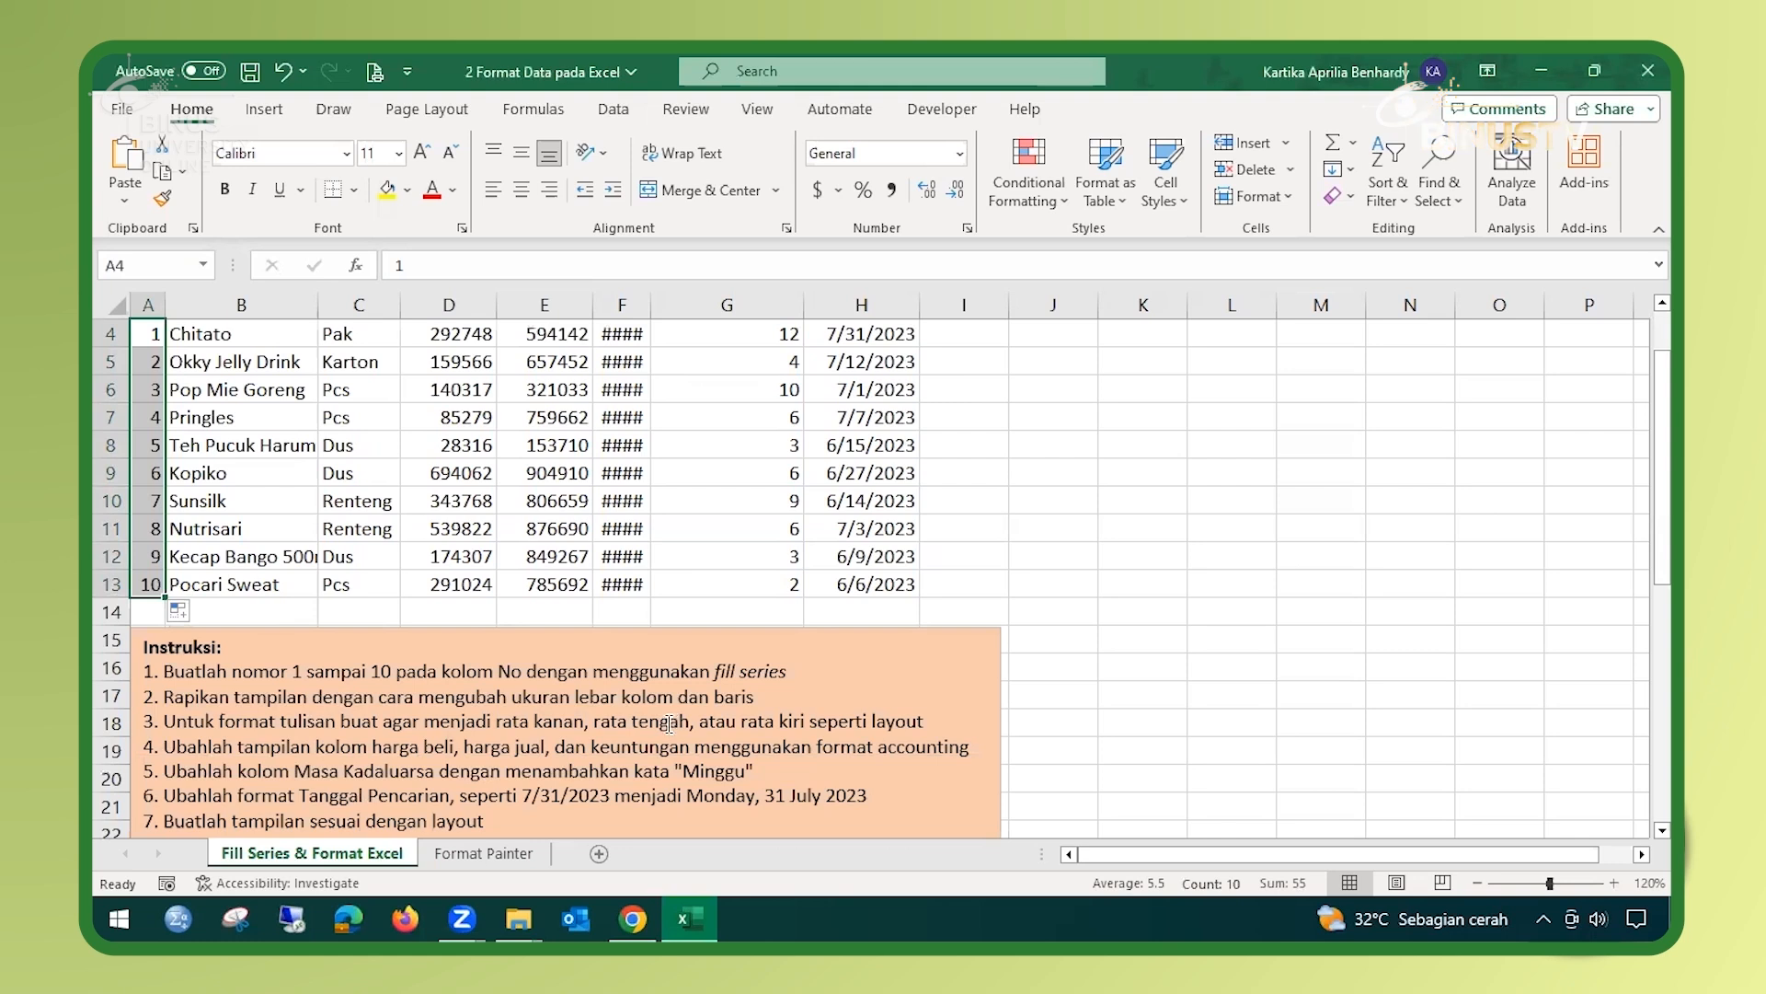
{"action": "scroll", "coordinate": [786, 705], "scroll_direction": "up", "scroll_amount": 1}
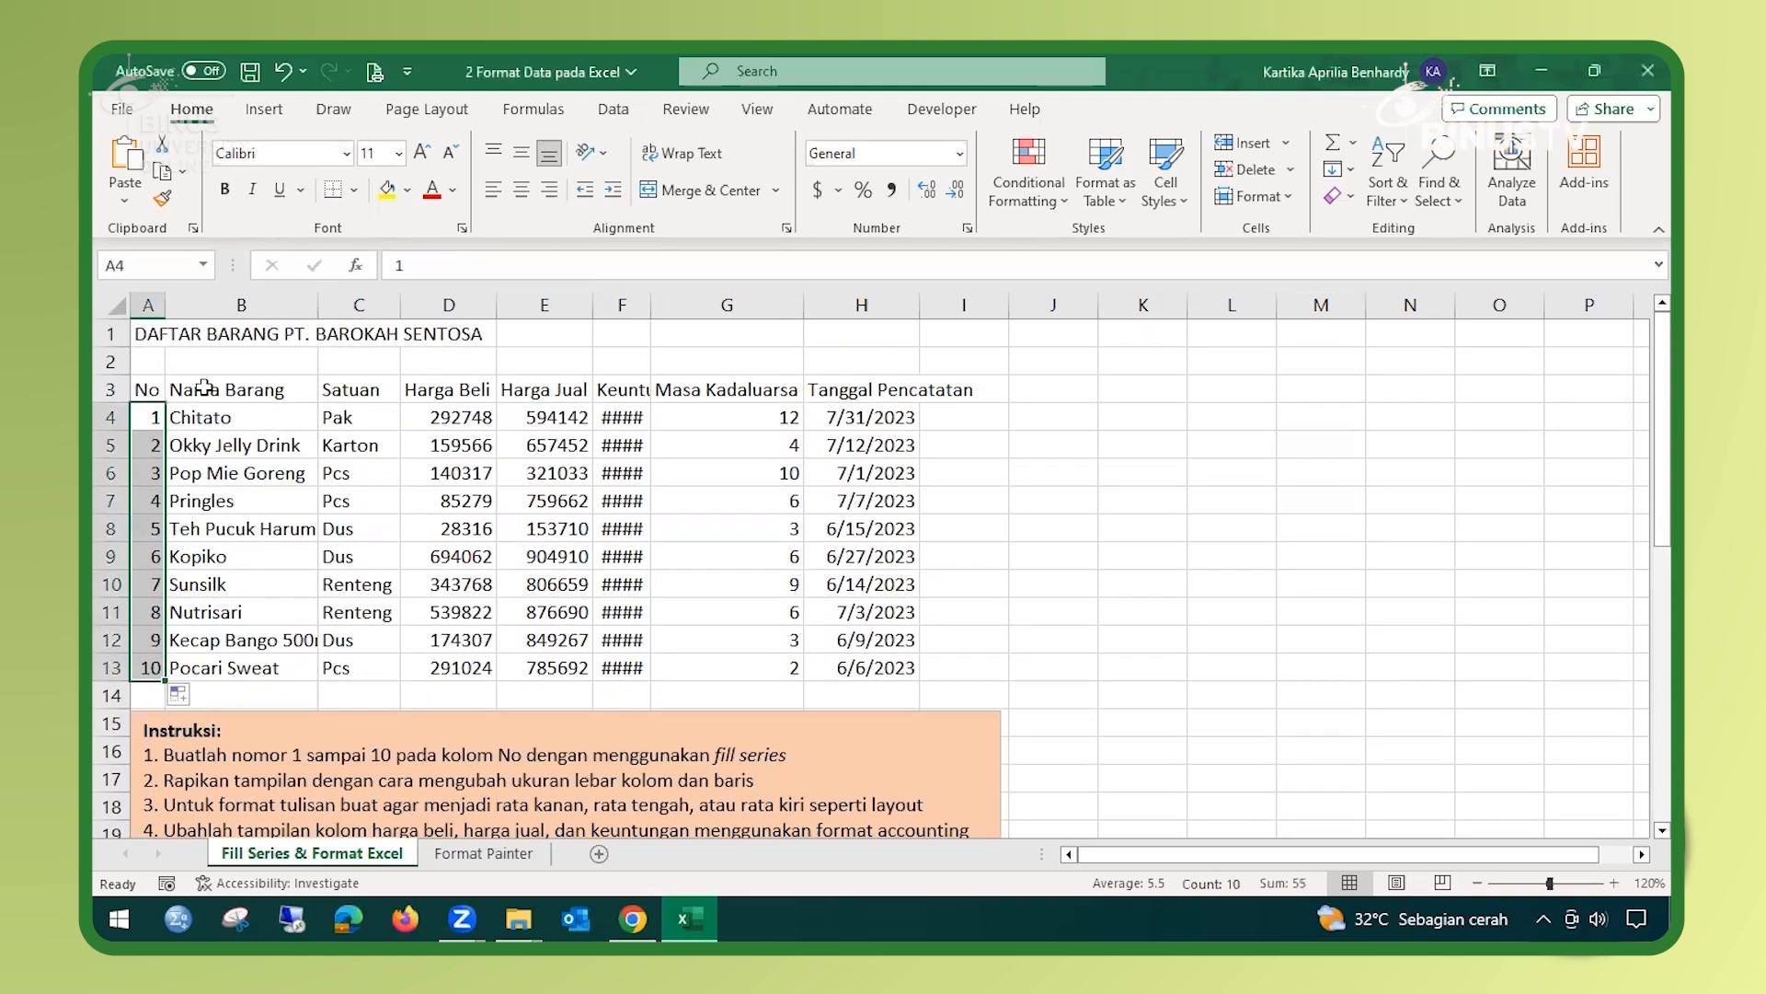
{"action": "left_click", "coordinate": [154, 389]}
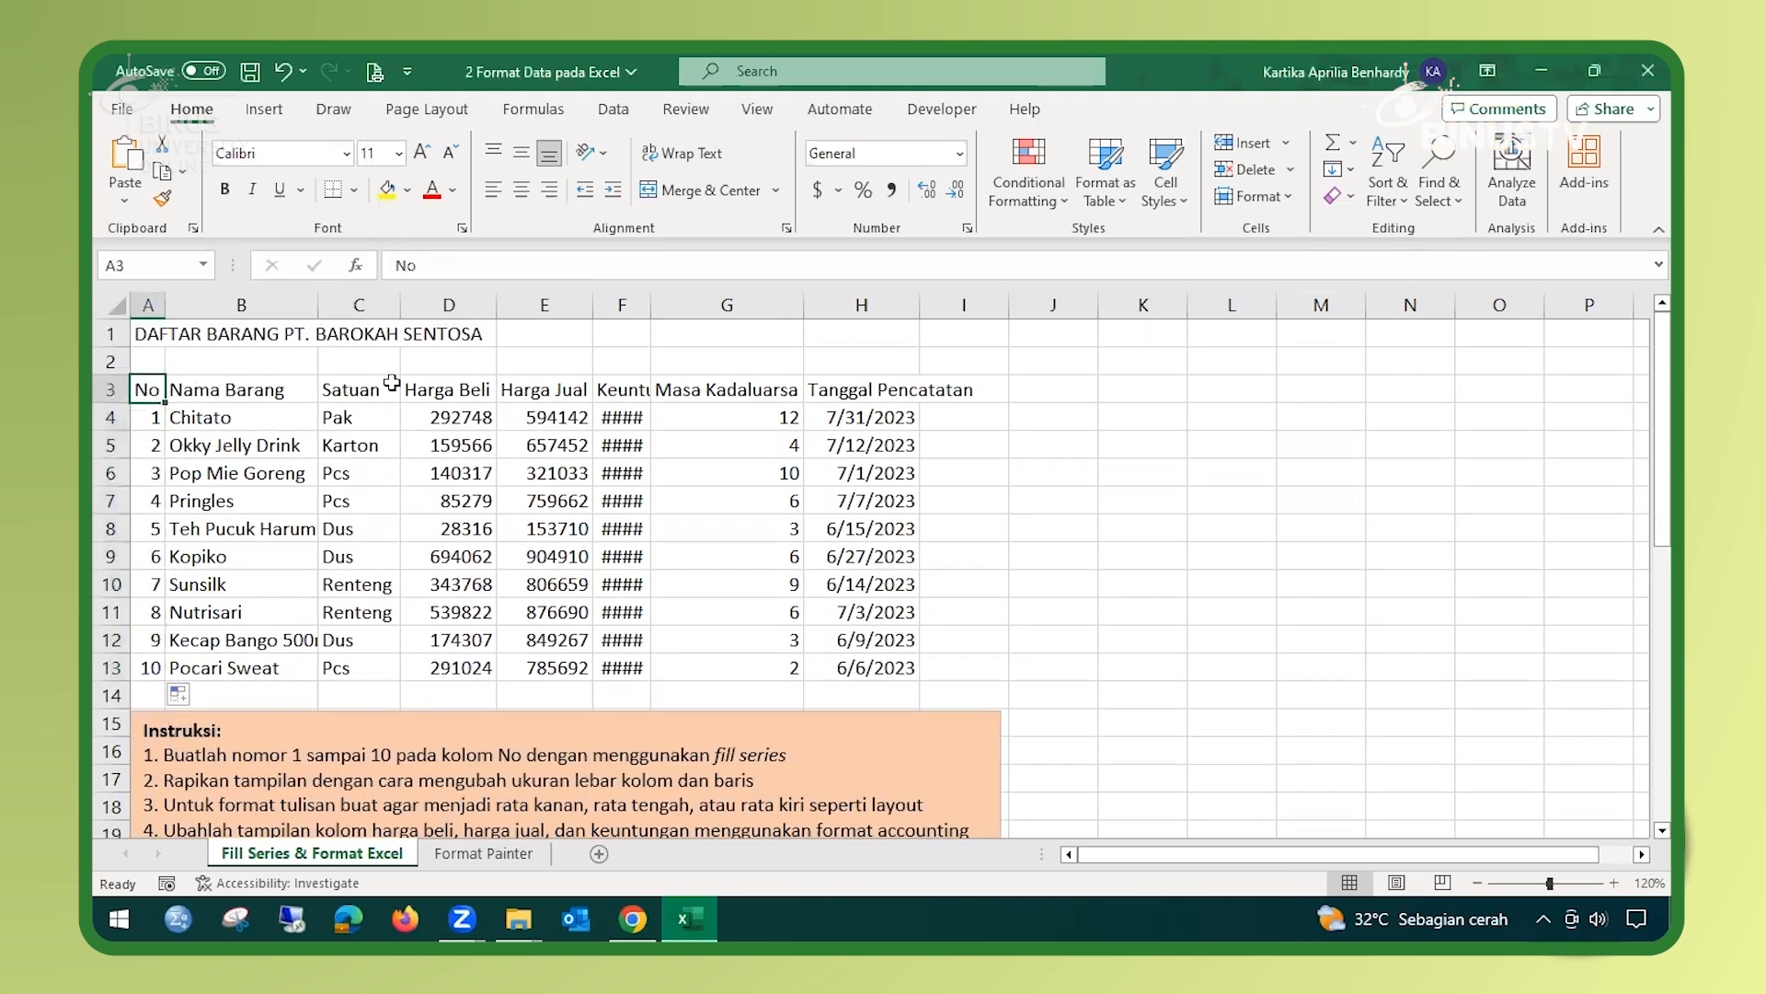
{"action": "left_click_drag", "start_coordinate": [315, 316], "coordinate": [352, 316]}
{"action": "left_click_drag", "start_coordinate": [685, 315], "coordinate": [761, 331]}
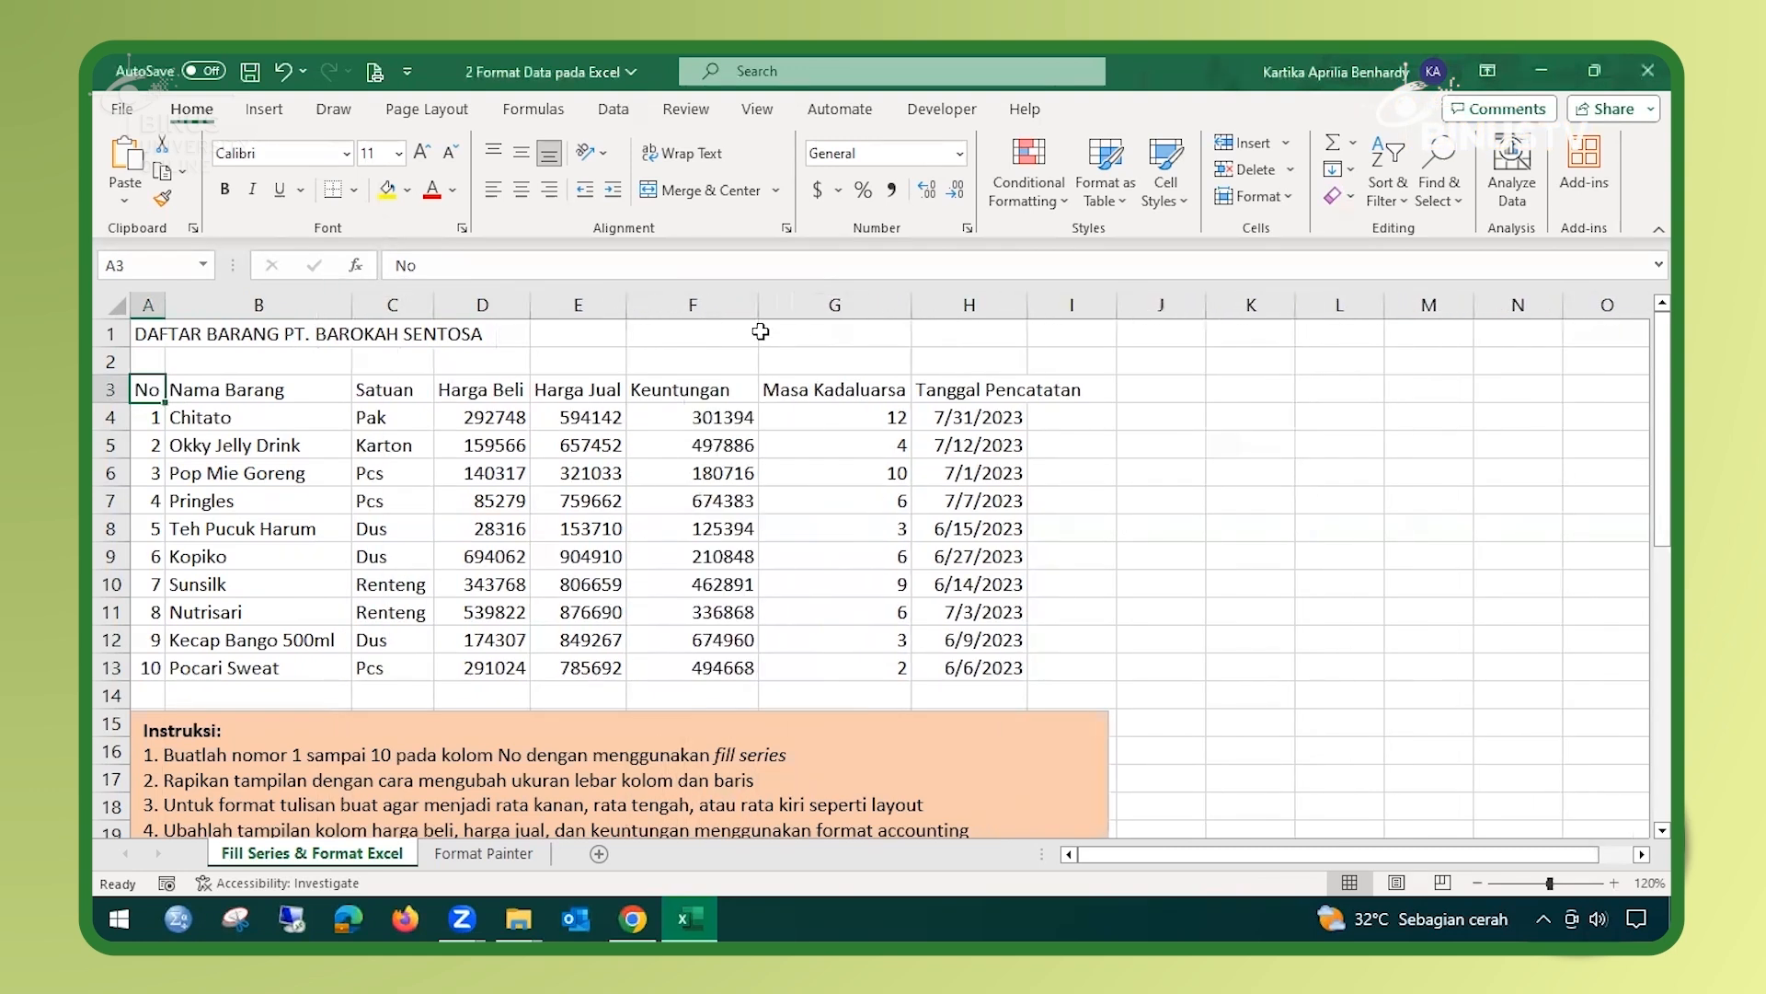
{"action": "double_click", "coordinate": [623, 309]}
{"action": "left_click", "coordinate": [529, 305]}
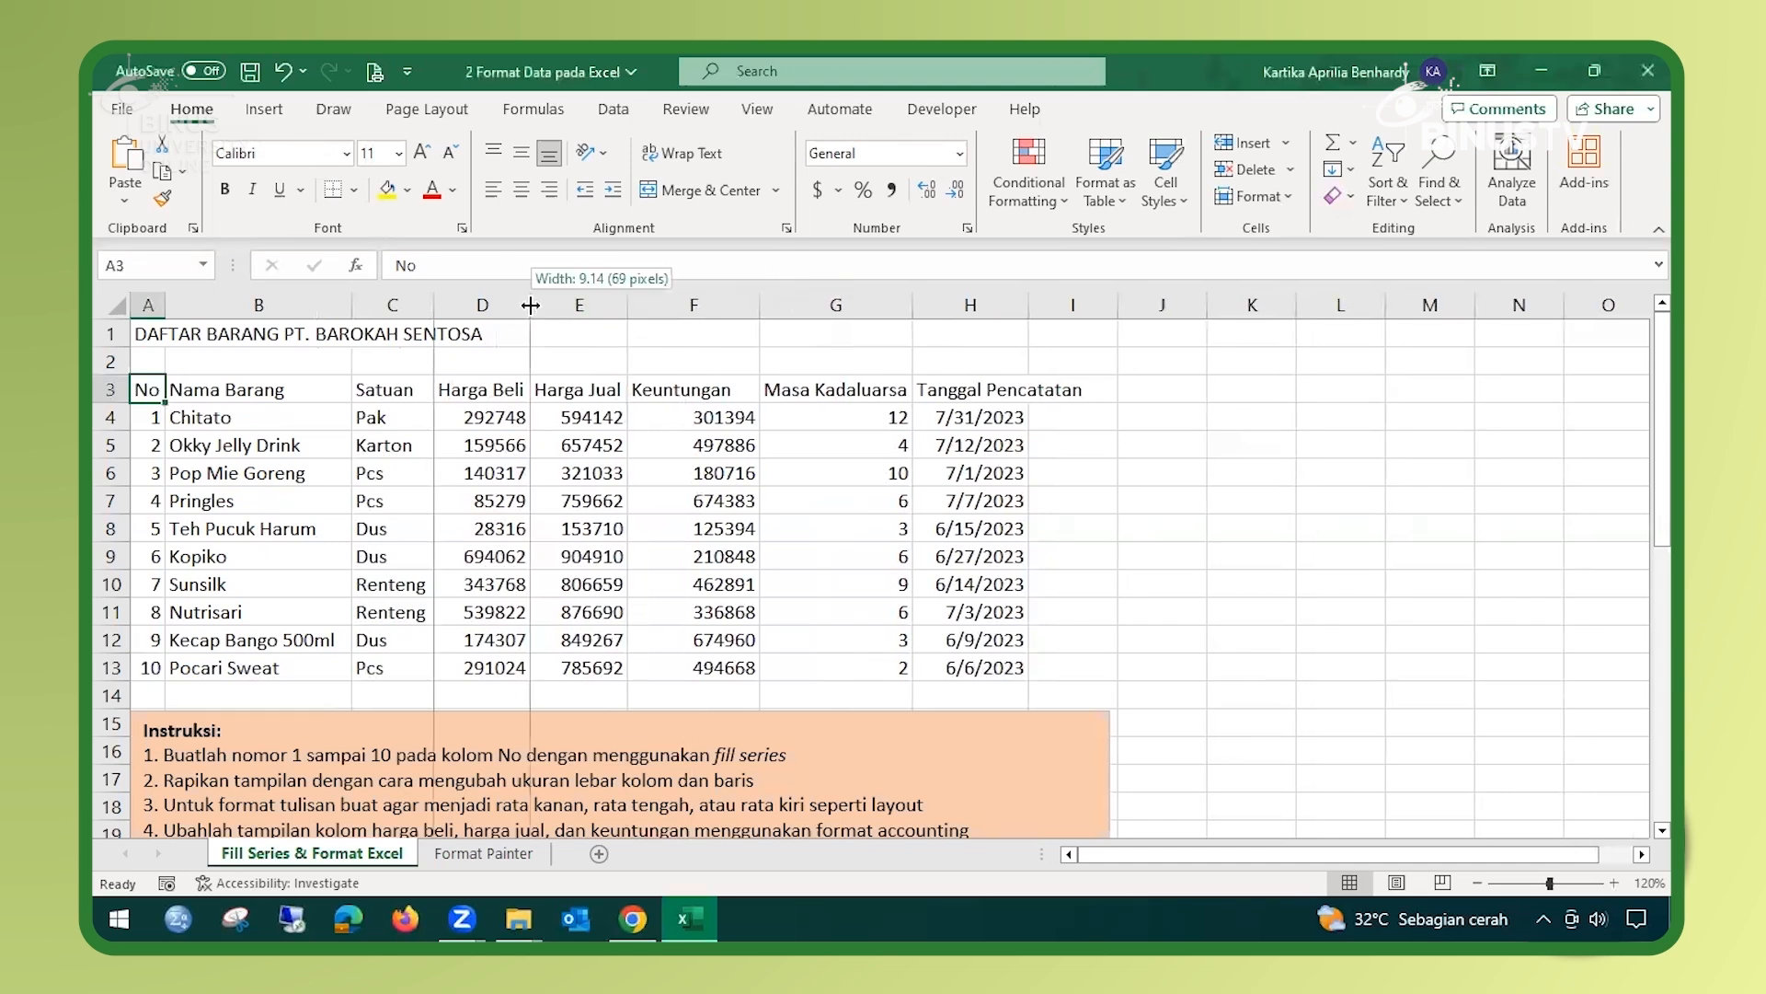
{"action": "double_click", "coordinate": [1028, 308]}
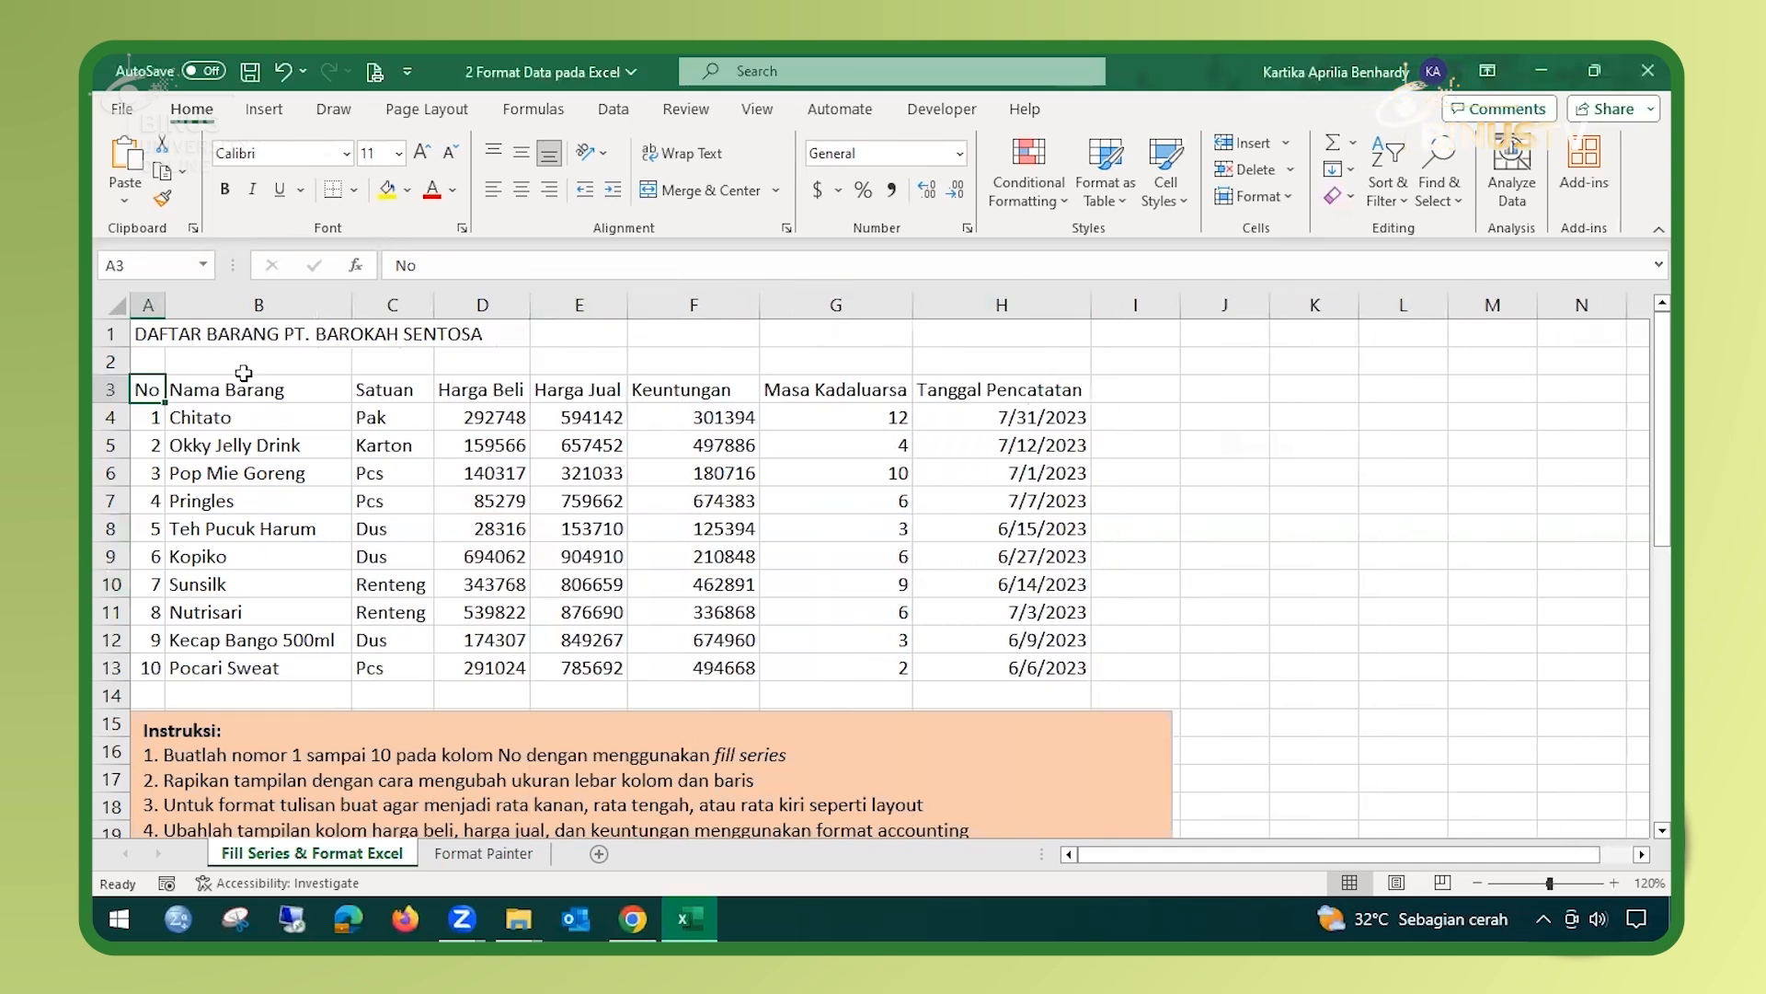
Step: Centre the numbers in A4:A13 and the Satuan through Masa Kadaluarsa data in C4:G13, following the sample layout
{"action": "scroll", "coordinate": [504, 633], "scroll_direction": "down", "scroll_amount": 1}
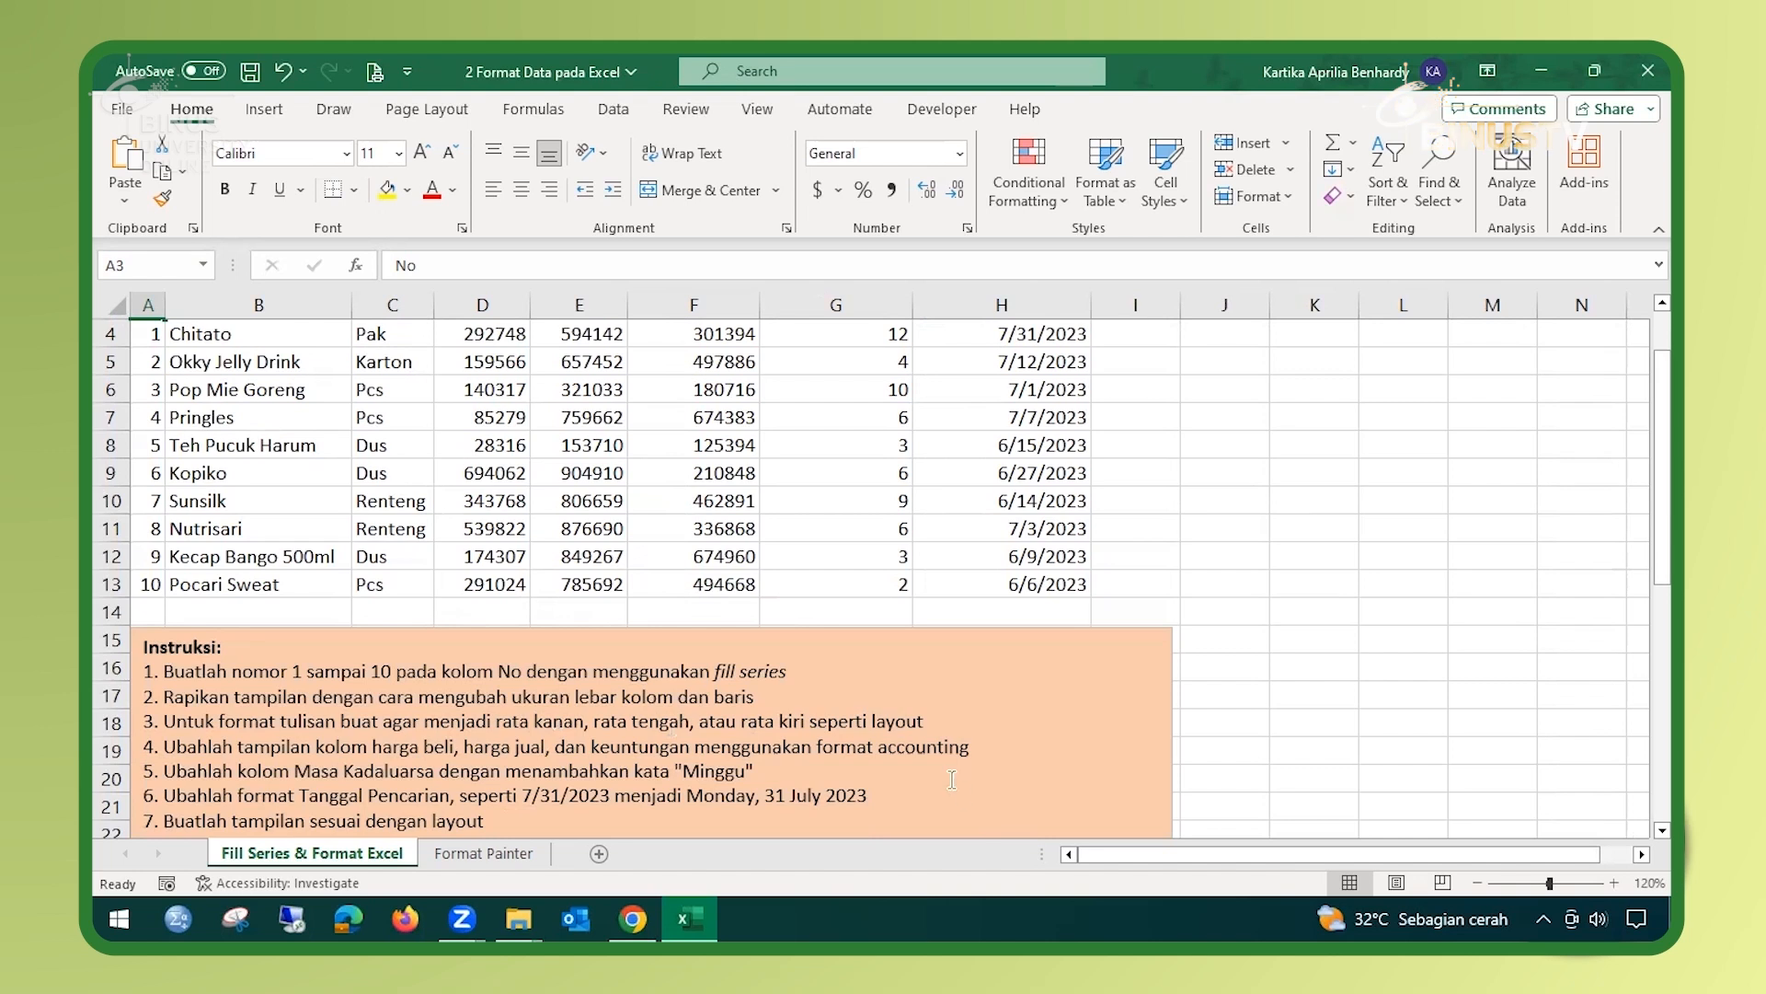
{"action": "scroll", "coordinate": [935, 733], "scroll_direction": "down", "scroll_amount": 2}
{"action": "scroll", "coordinate": [935, 732], "scroll_direction": "down", "scroll_amount": 5}
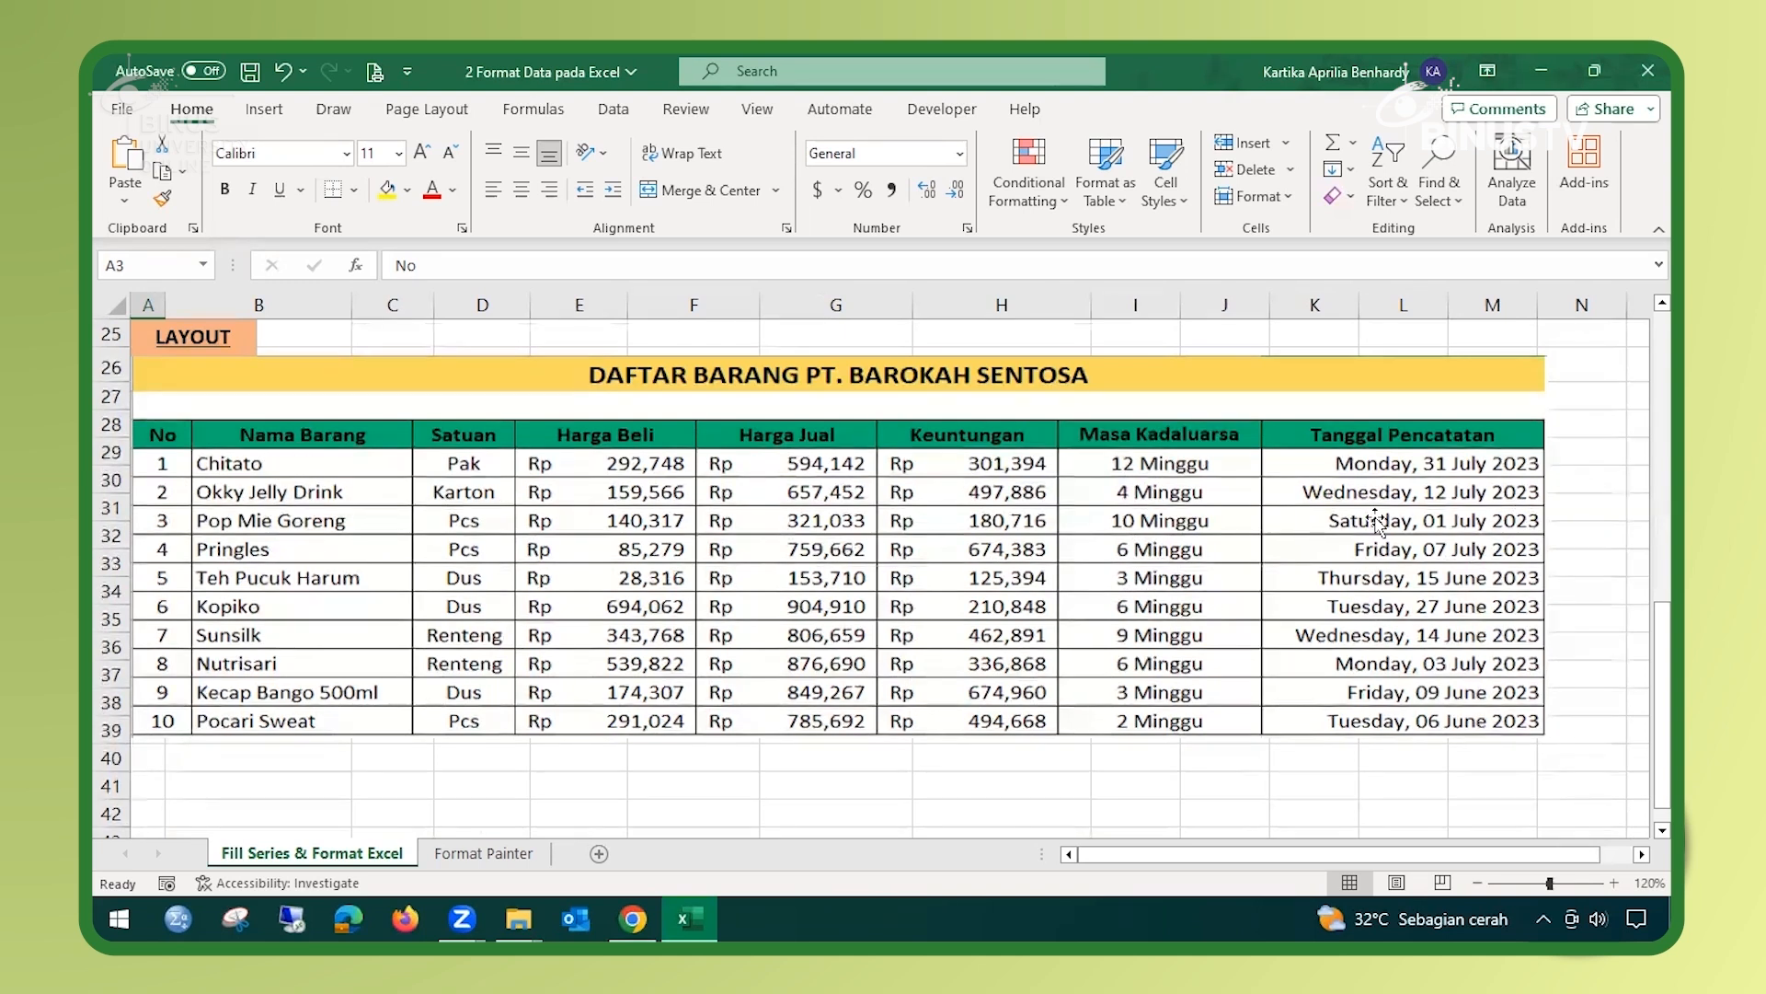
{"action": "scroll", "coordinate": [617, 650], "scroll_direction": "up", "scroll_amount": 8}
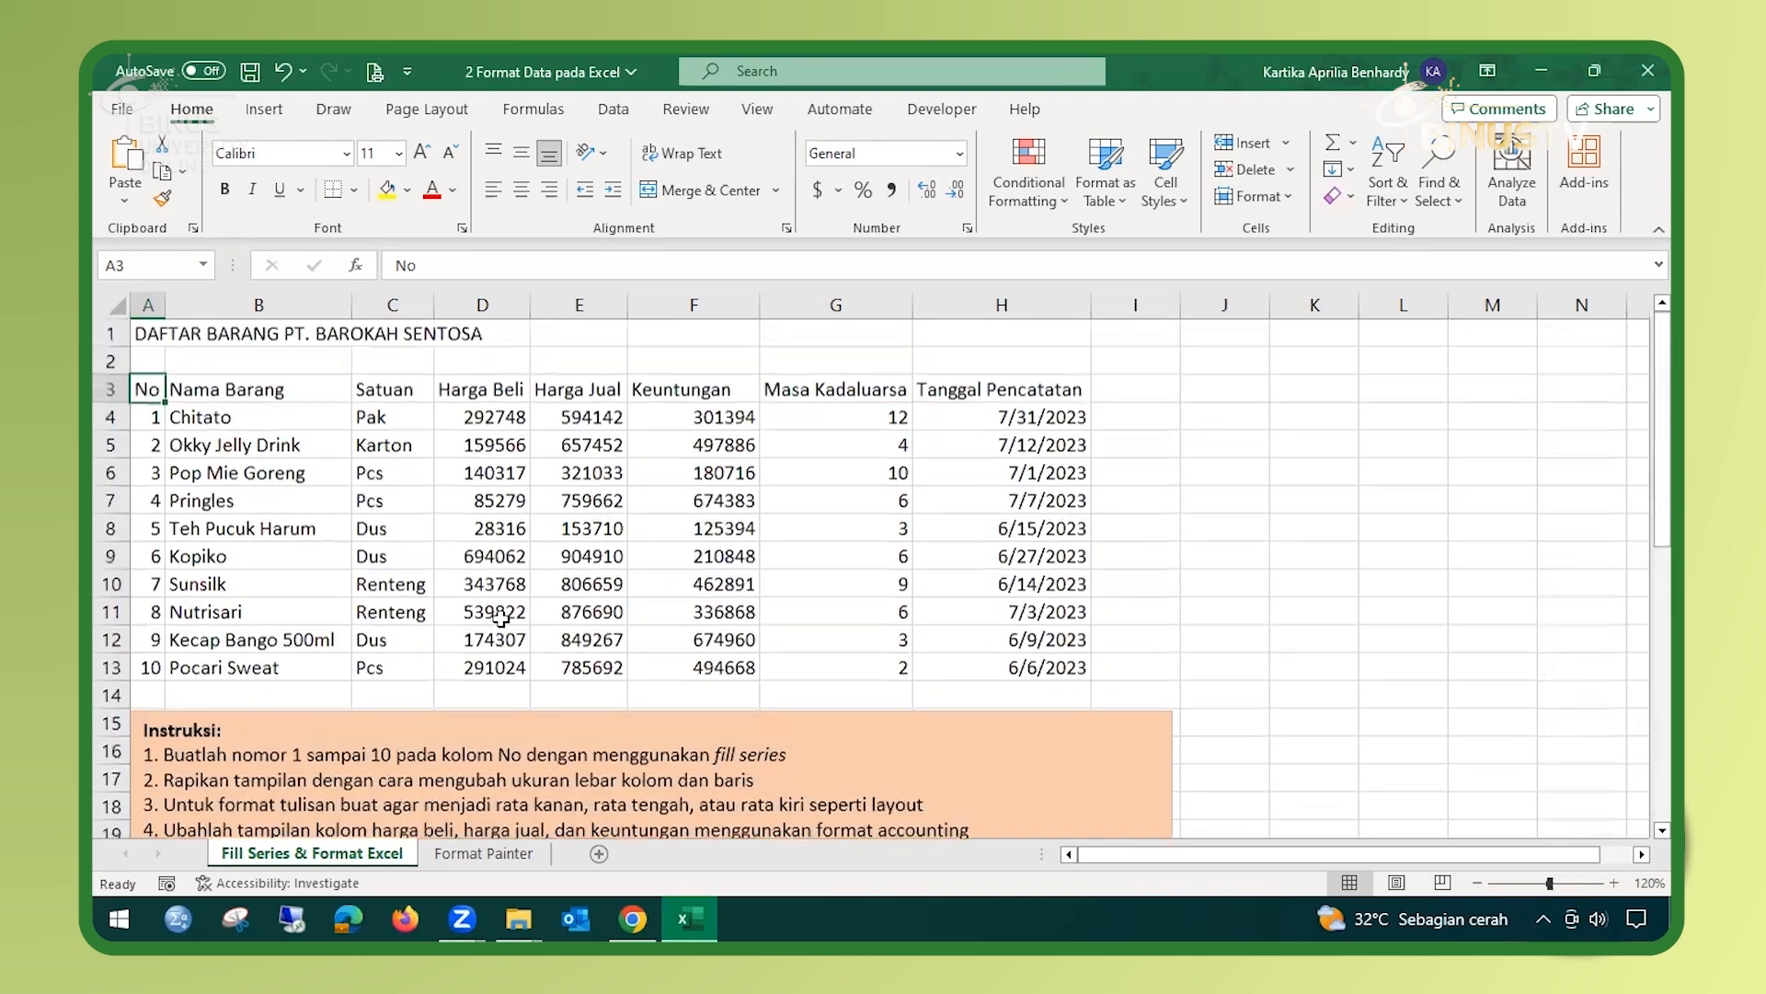
{"action": "left_click_drag", "start_coordinate": [151, 417], "coordinate": [151, 670]}
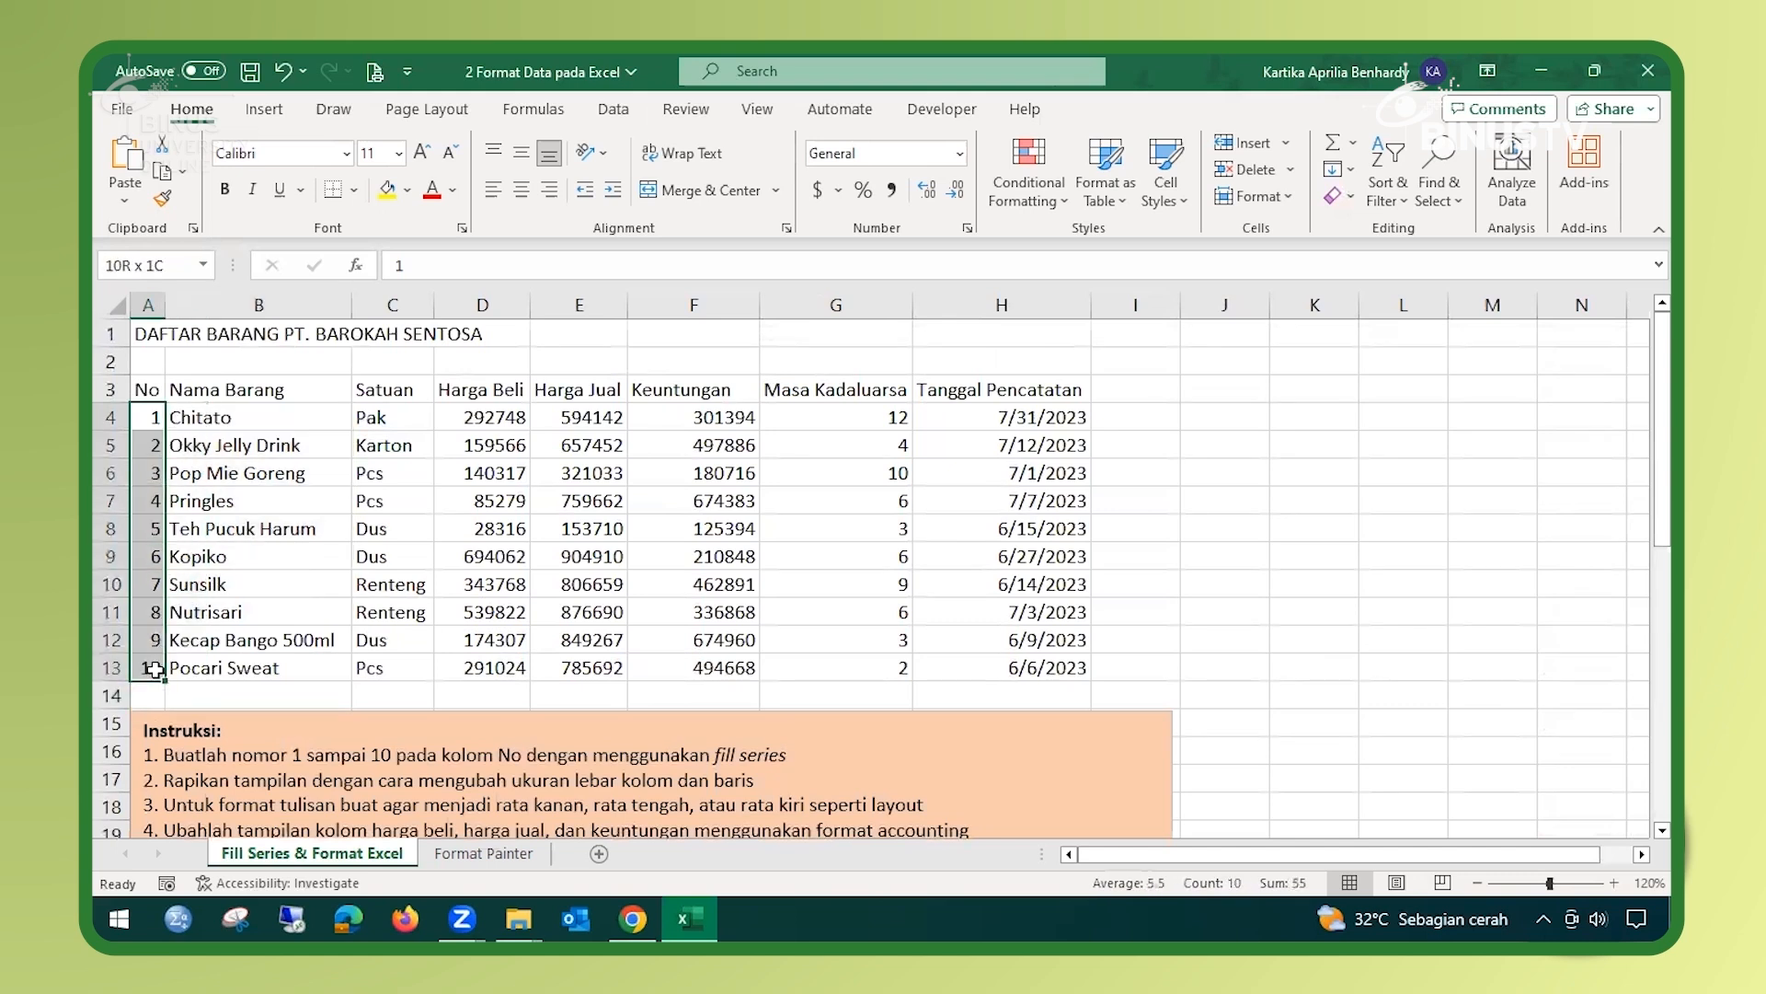
{"action": "left_click", "coordinate": [524, 195]}
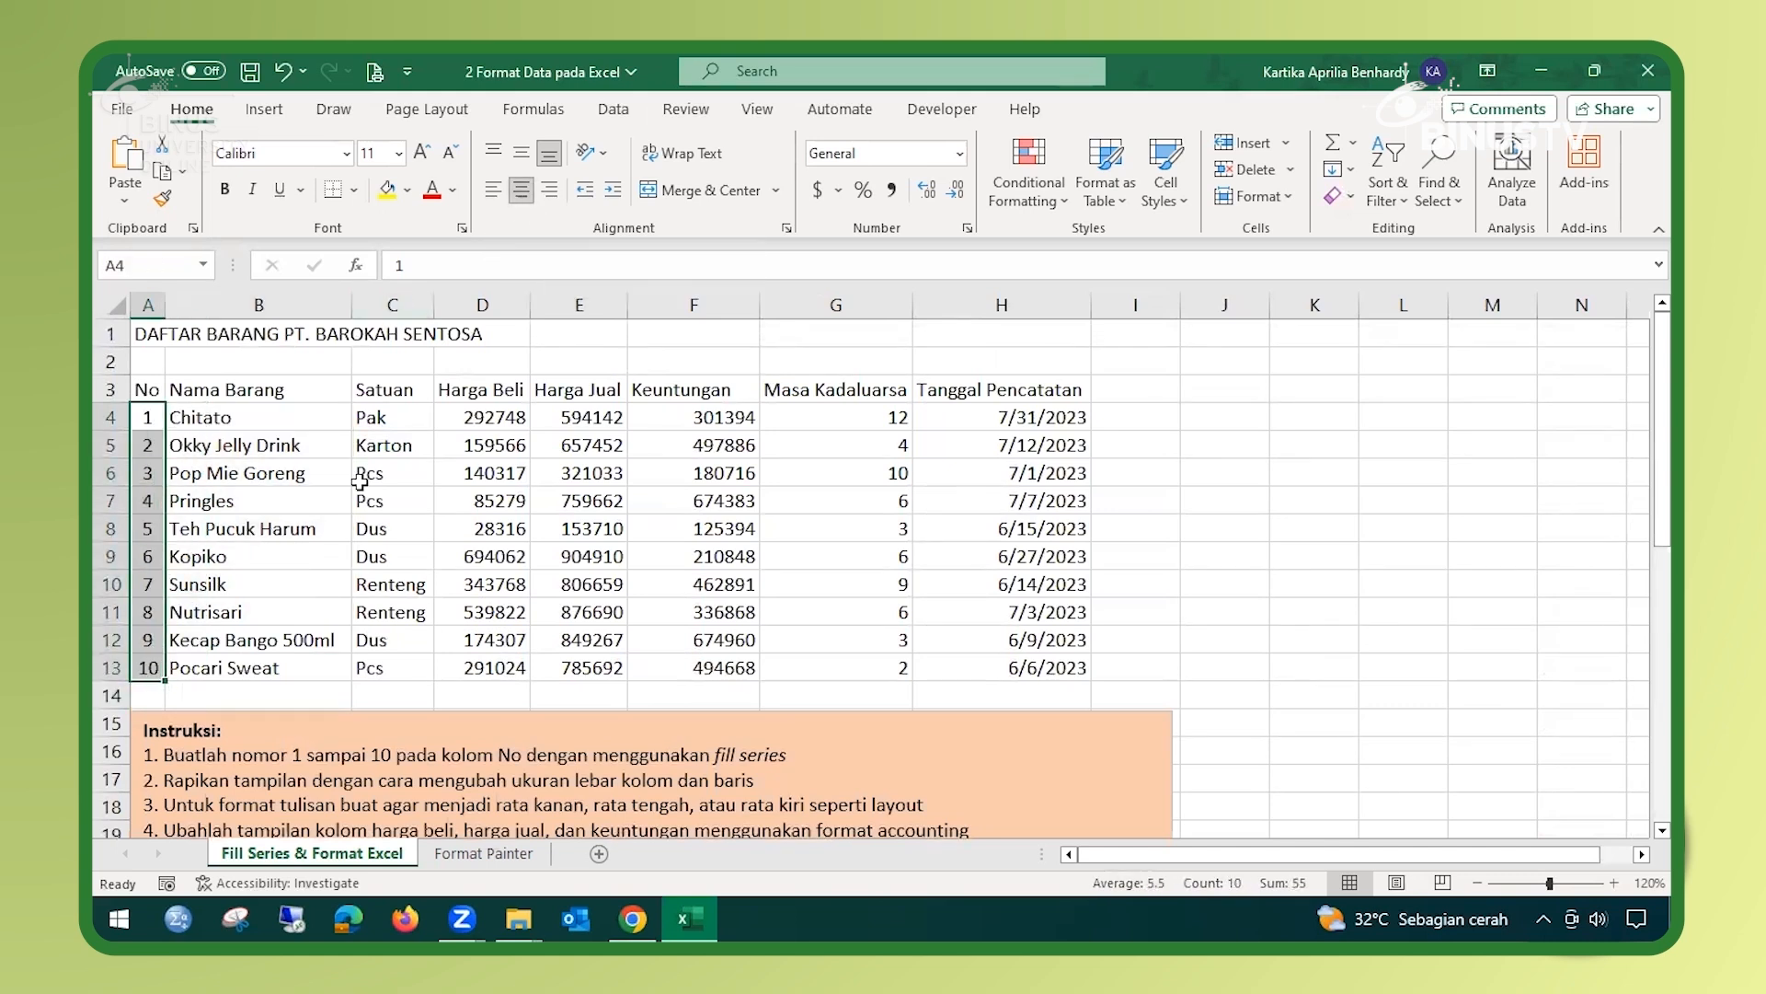
{"action": "left_click_drag", "start_coordinate": [391, 420], "coordinate": [836, 676]}
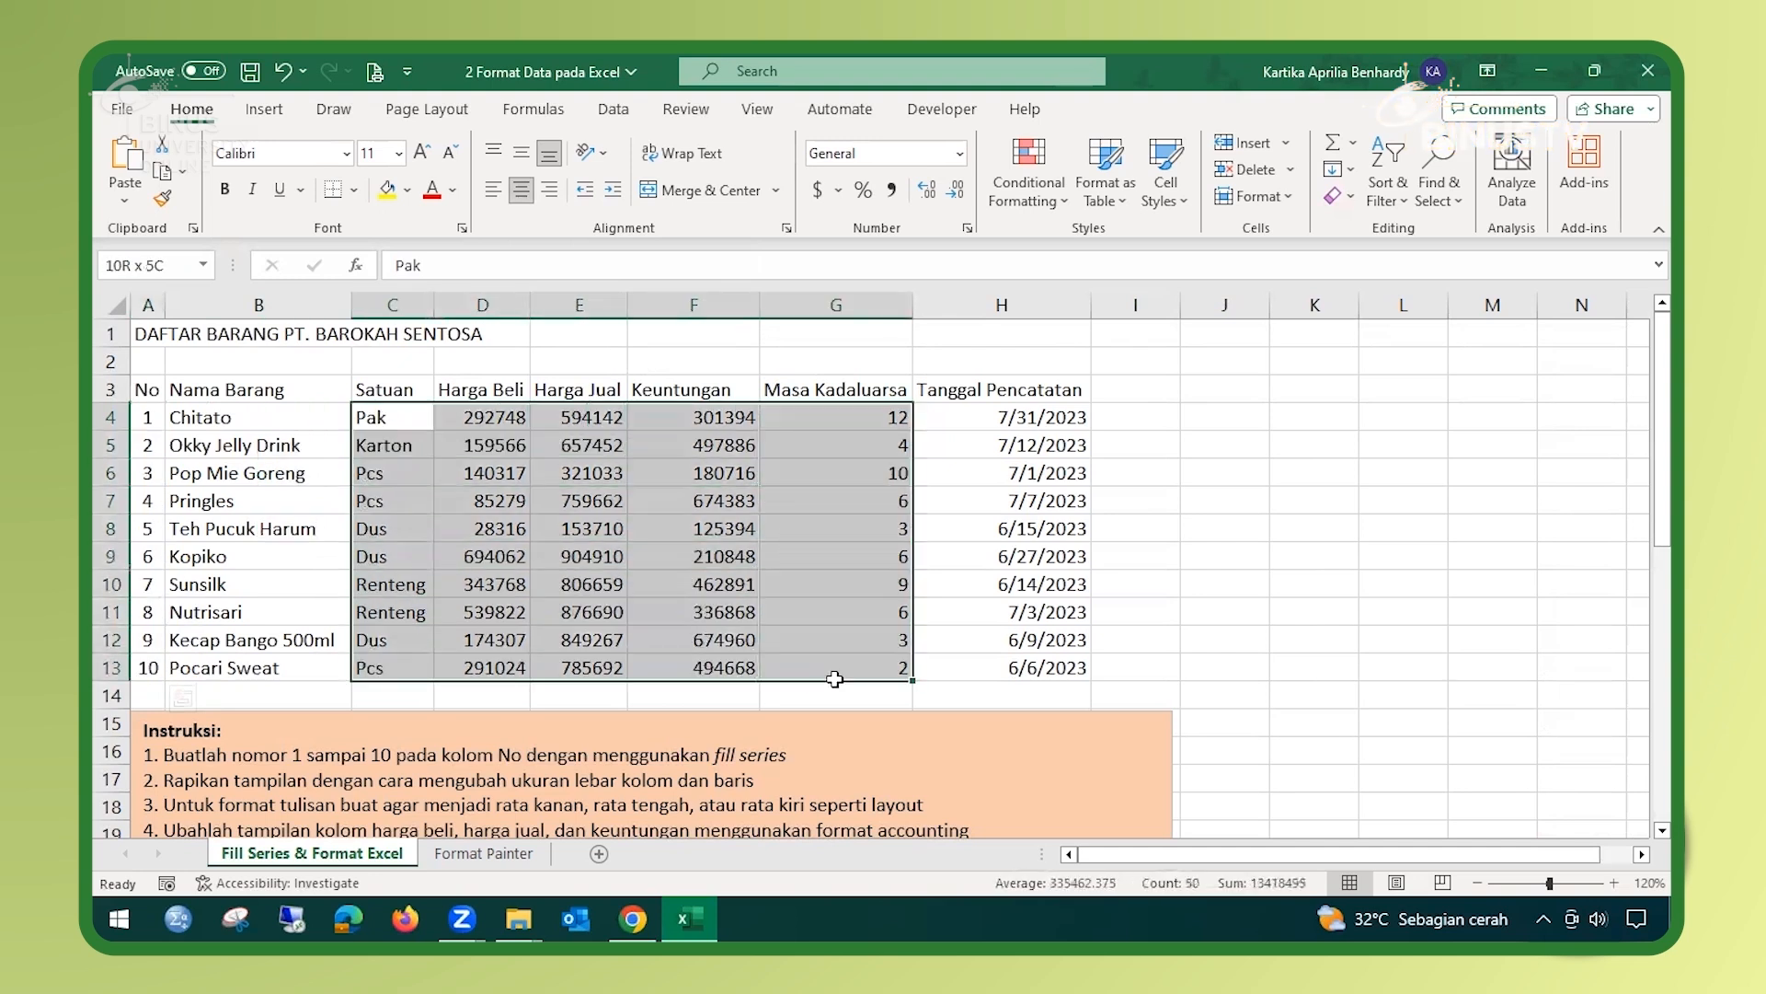
{"action": "left_click", "coordinate": [518, 194]}
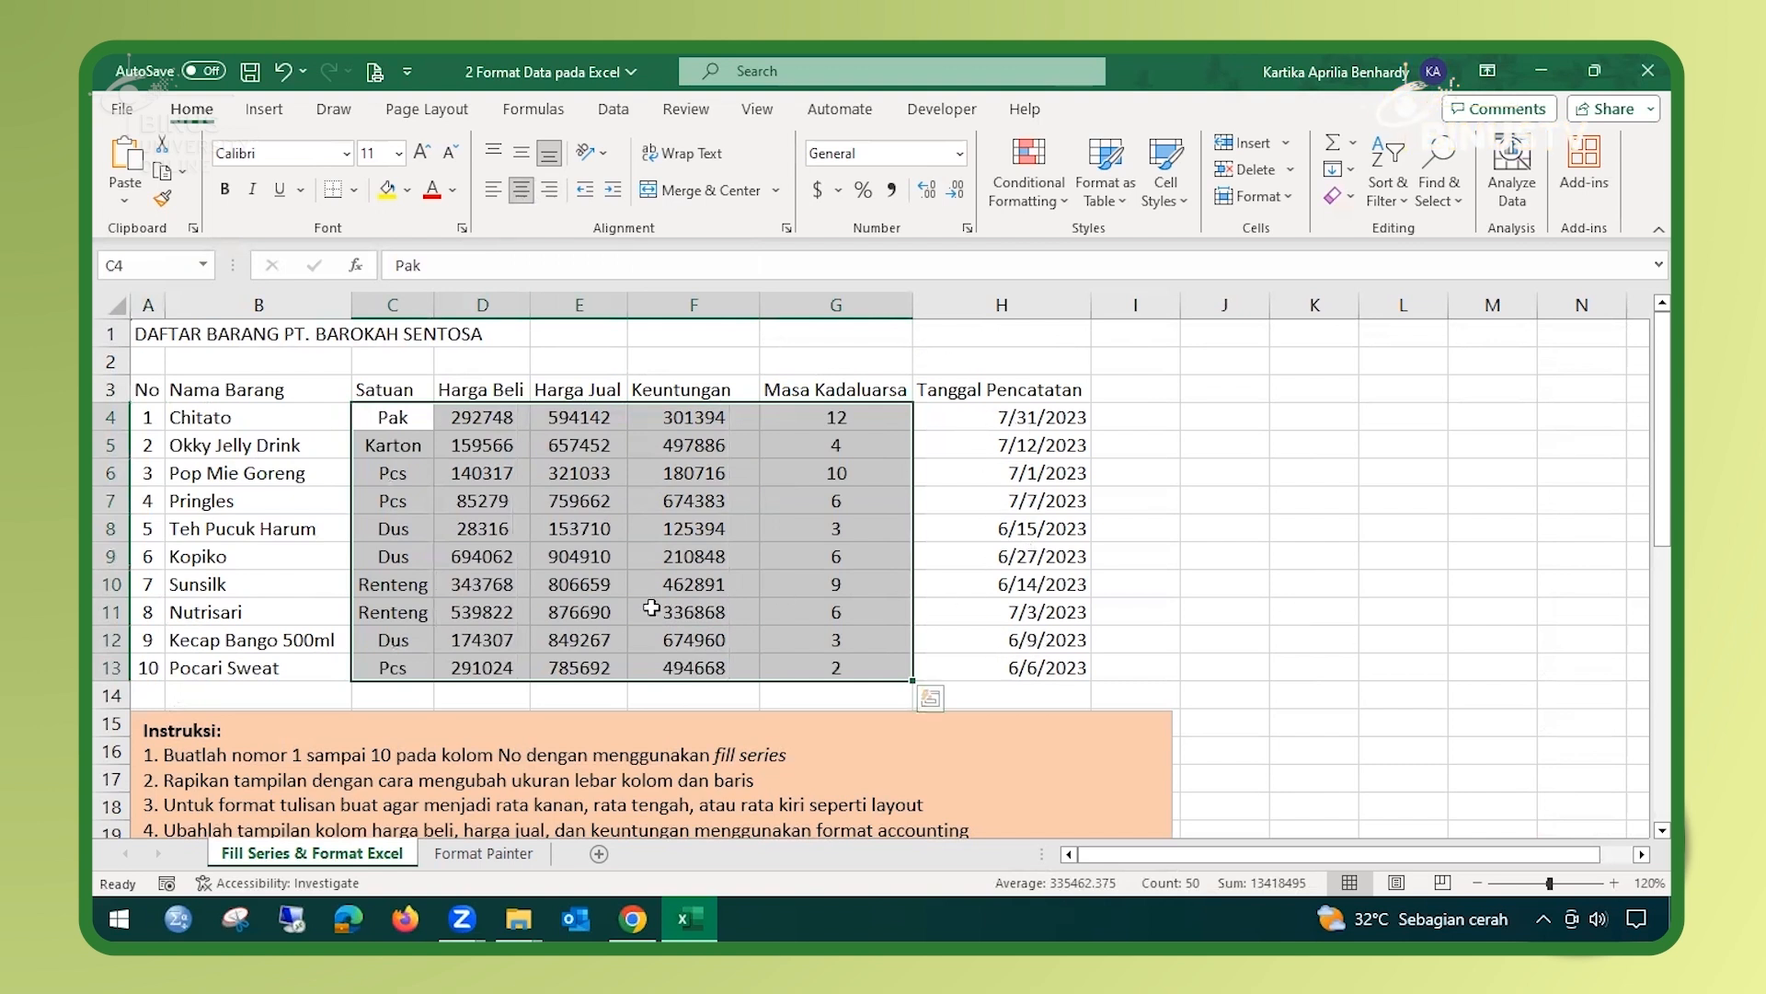
Step: Format the Harga Beli, Harga Jual and Keuntungan values in D4:F13 as Accounting with the Rp Indonesian symbol
{"action": "scroll", "coordinate": [711, 743], "scroll_direction": "down", "scroll_amount": 1}
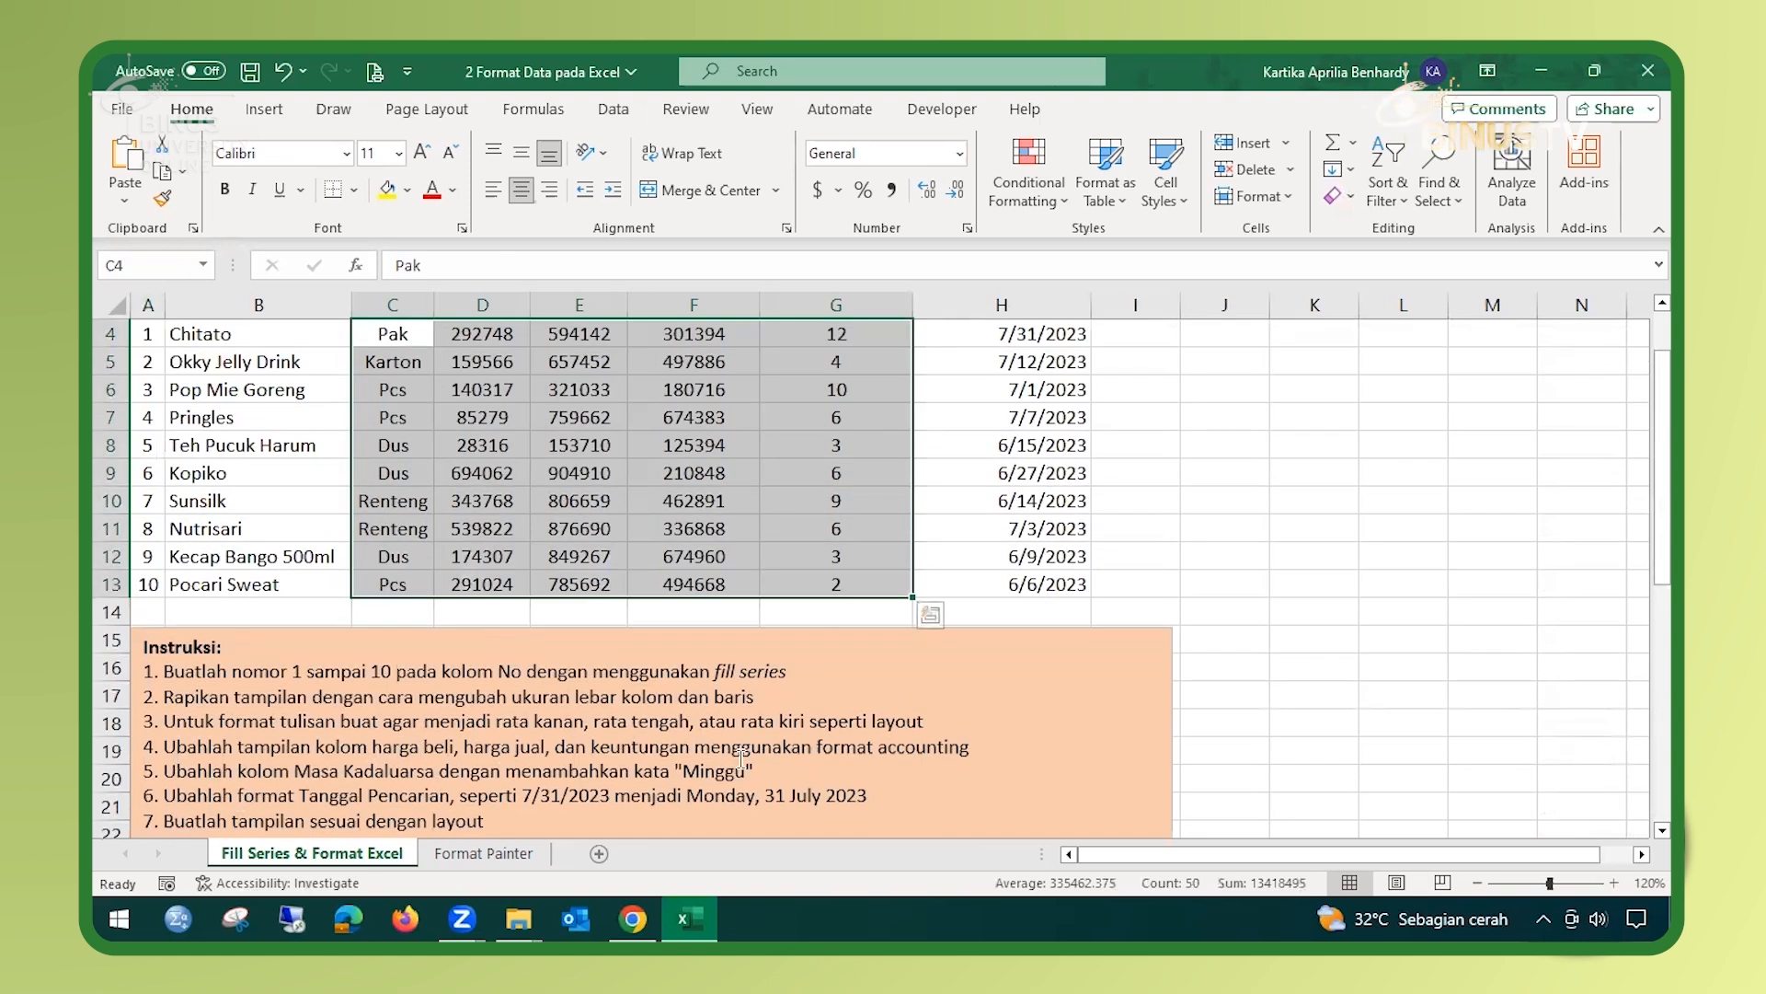
{"action": "scroll", "coordinate": [873, 762], "scroll_direction": "up", "scroll_amount": 1}
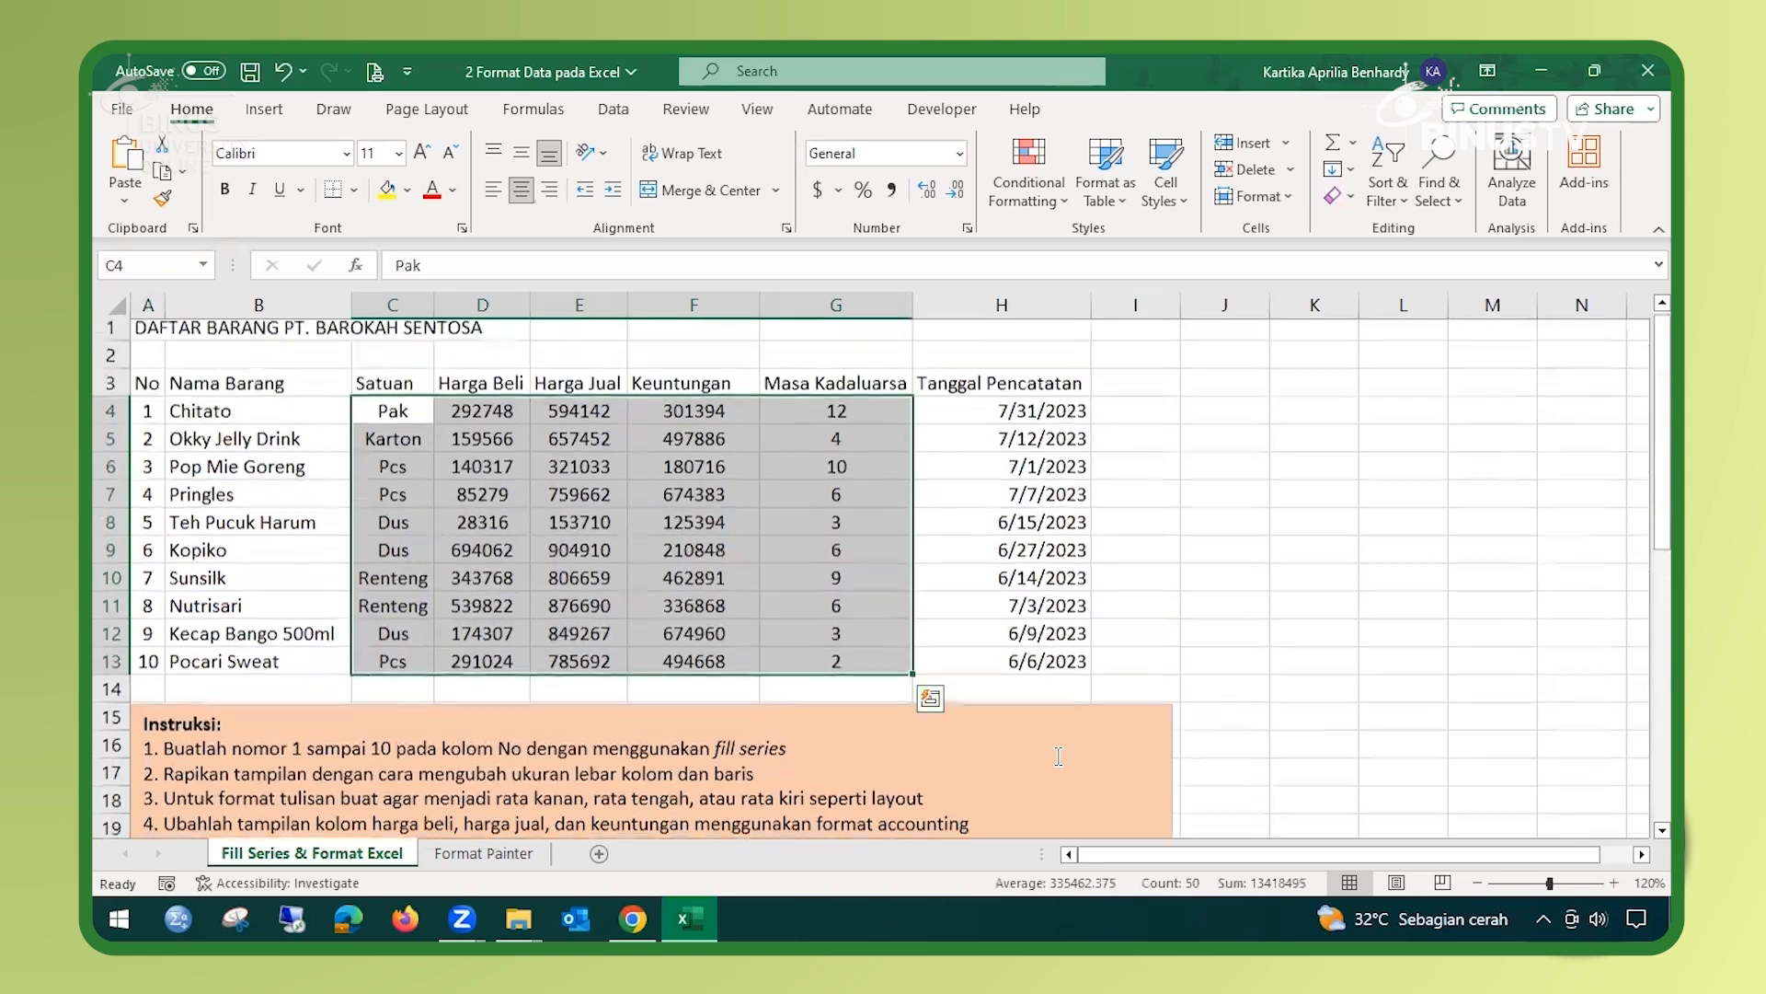
{"action": "left_click", "coordinate": [479, 421]}
{"action": "left_click_drag", "start_coordinate": [479, 420], "coordinate": [712, 663]}
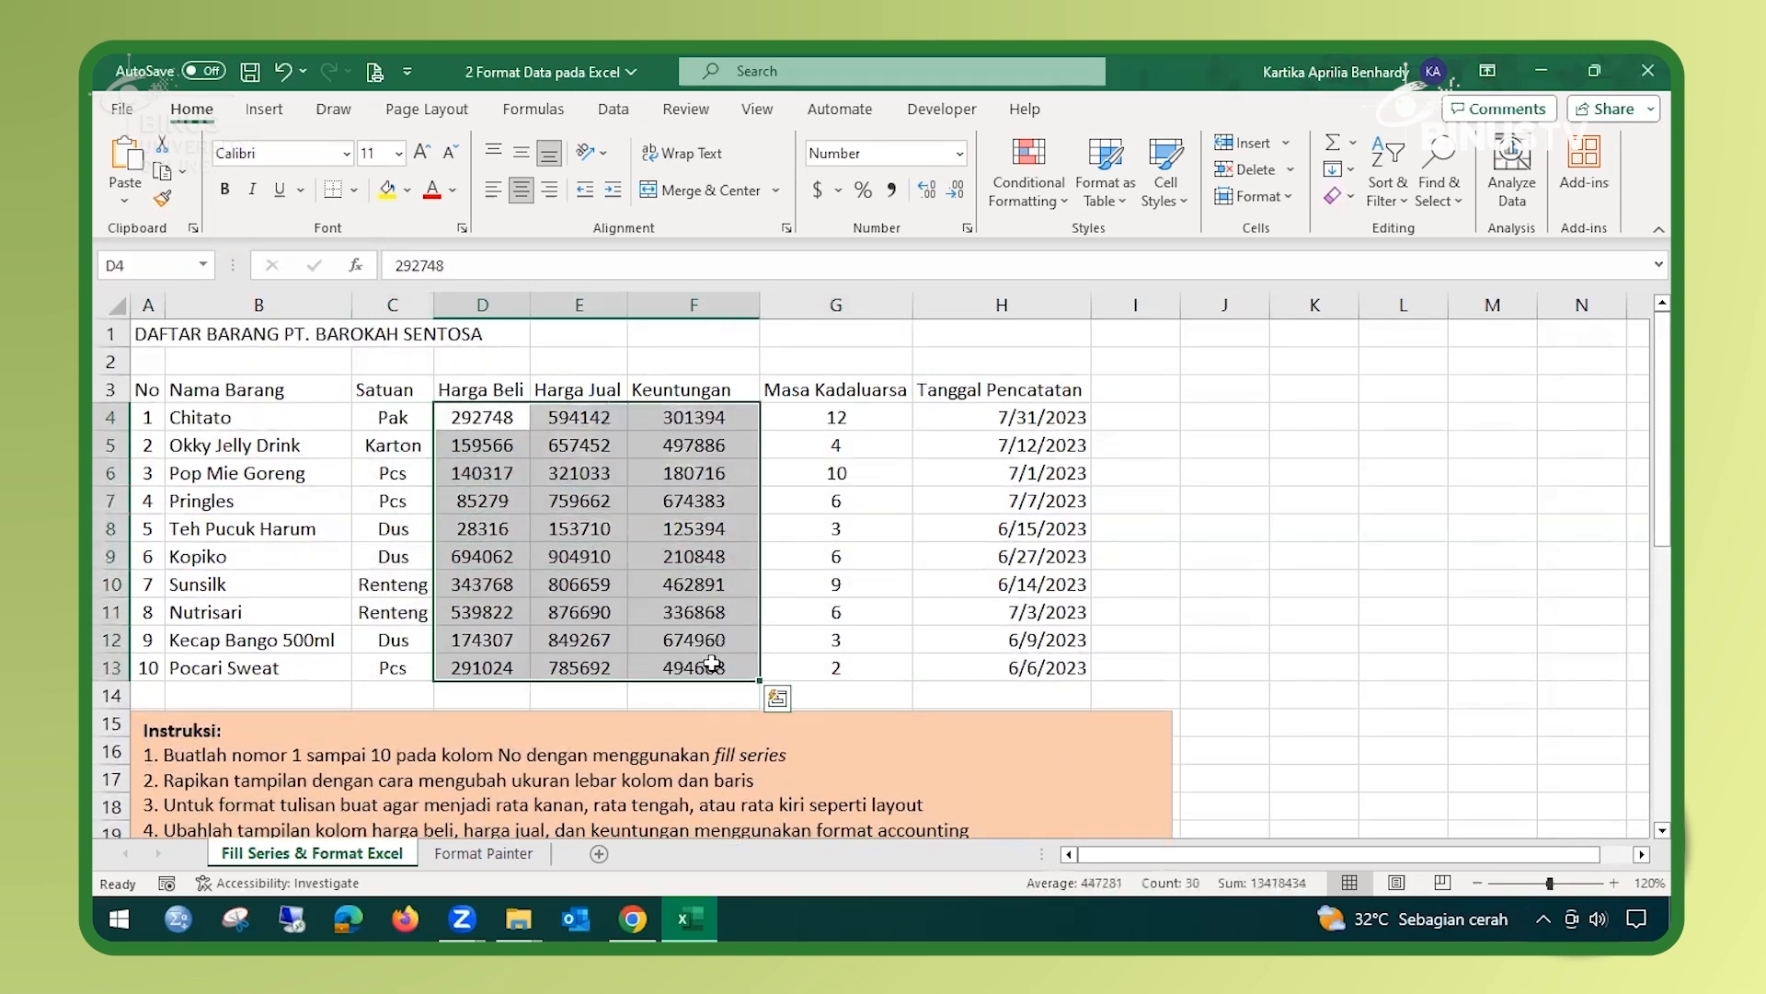
{"action": "right_click", "coordinate": [688, 488]}
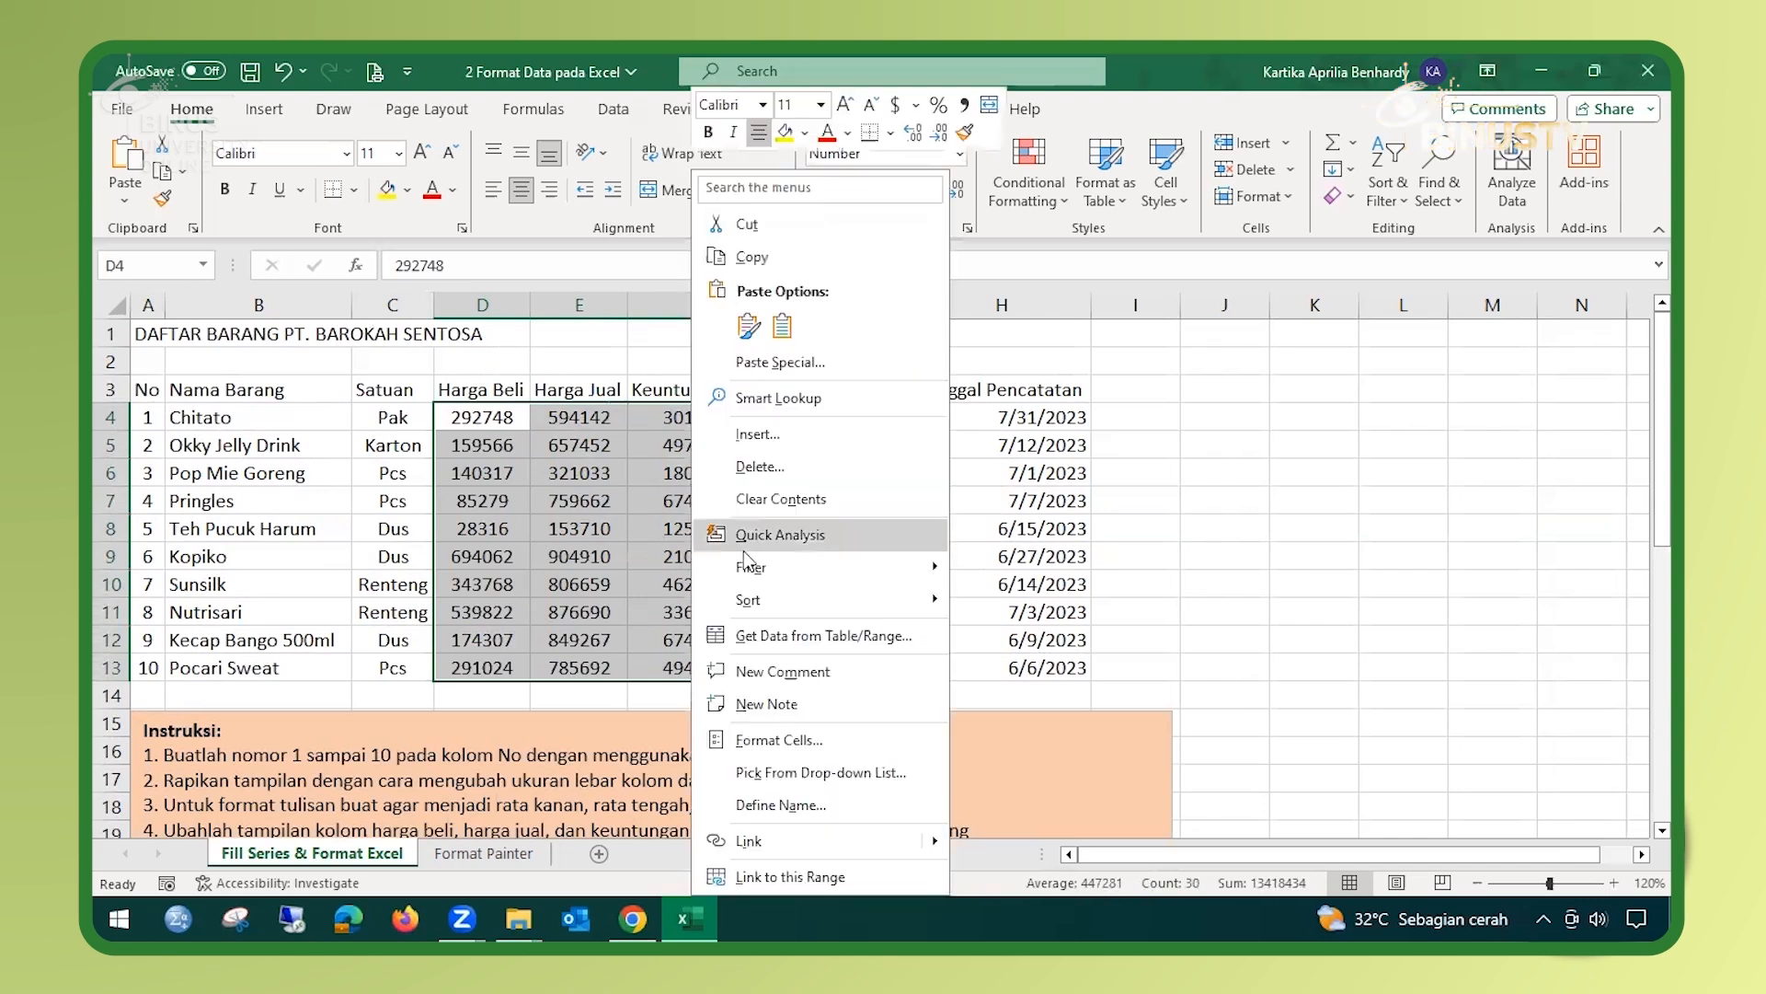
{"action": "left_click", "coordinate": [857, 739]}
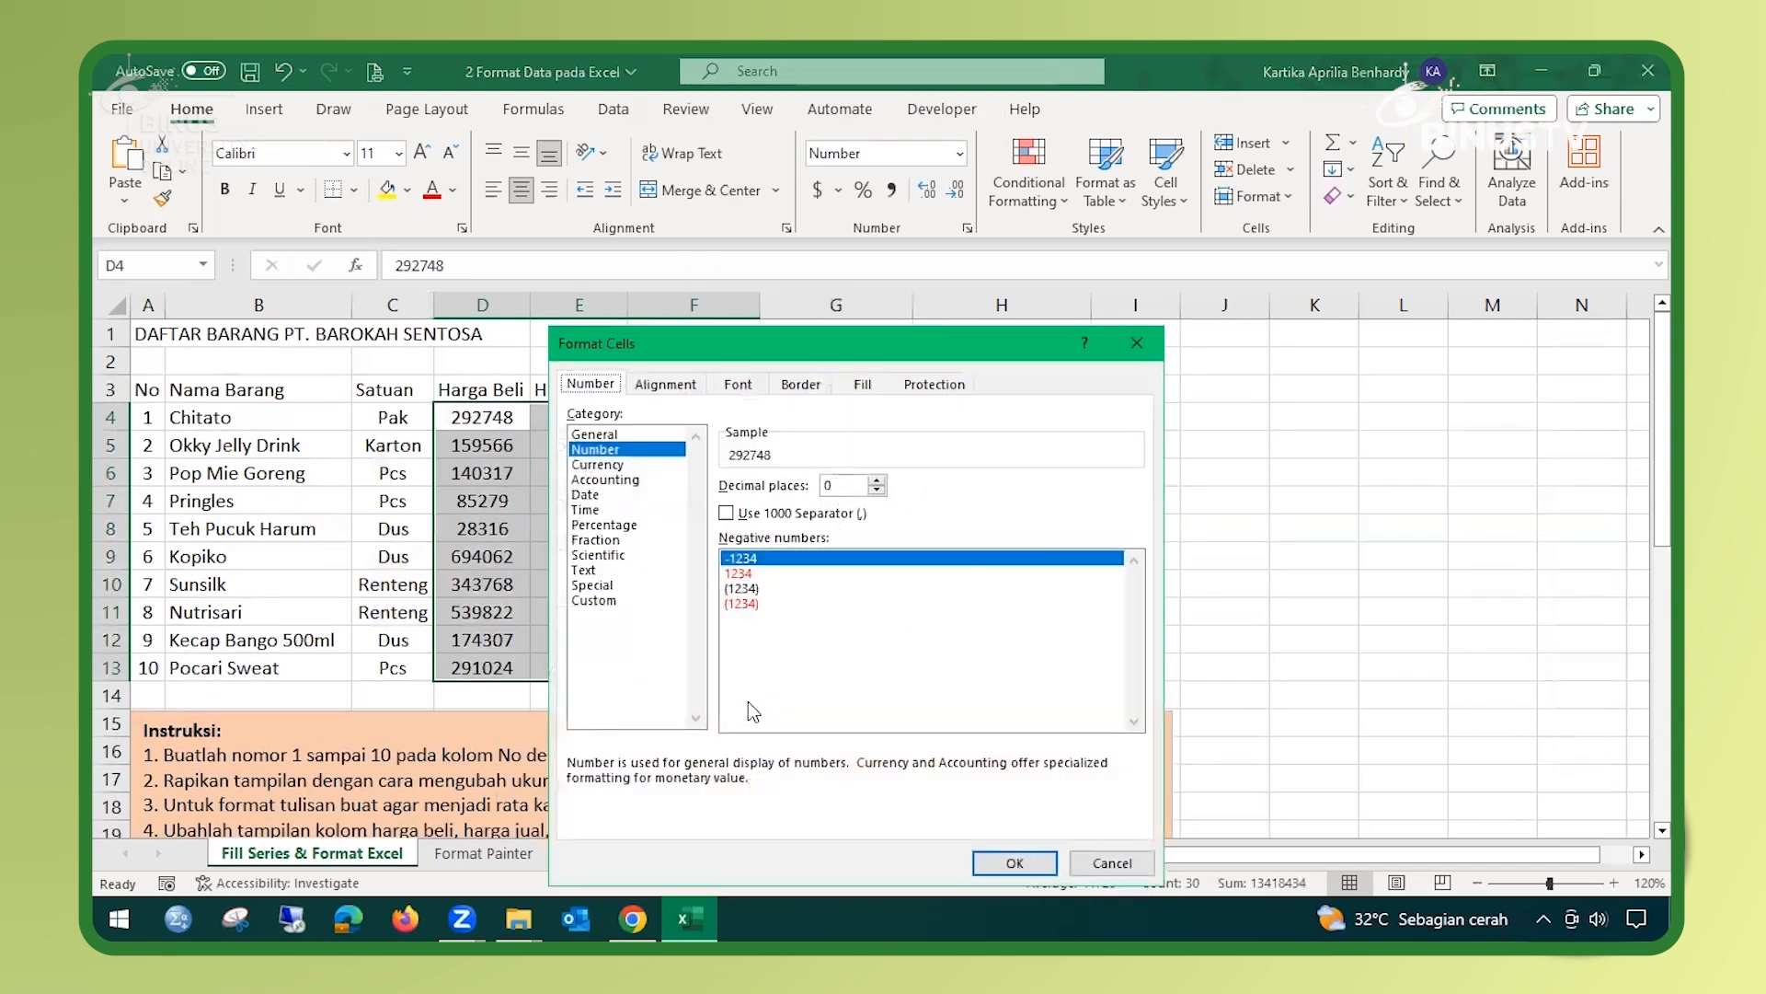
{"action": "left_click", "coordinate": [637, 479]}
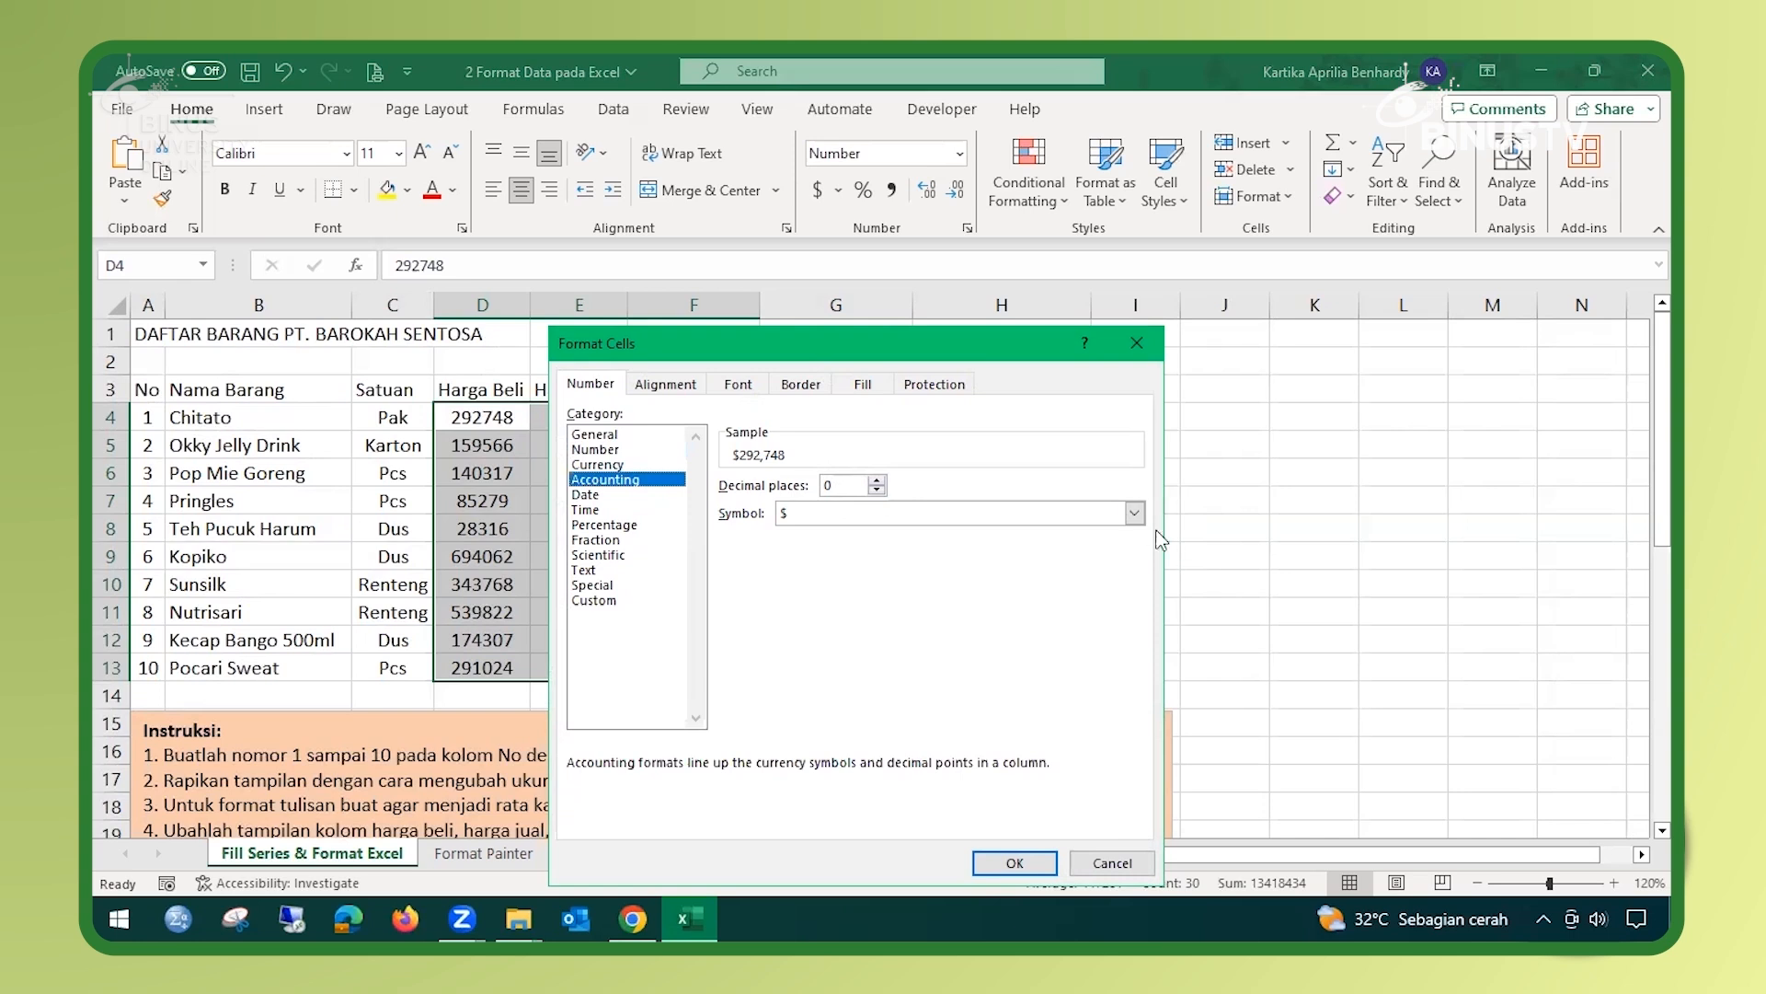
{"action": "left_click", "coordinate": [1134, 515]}
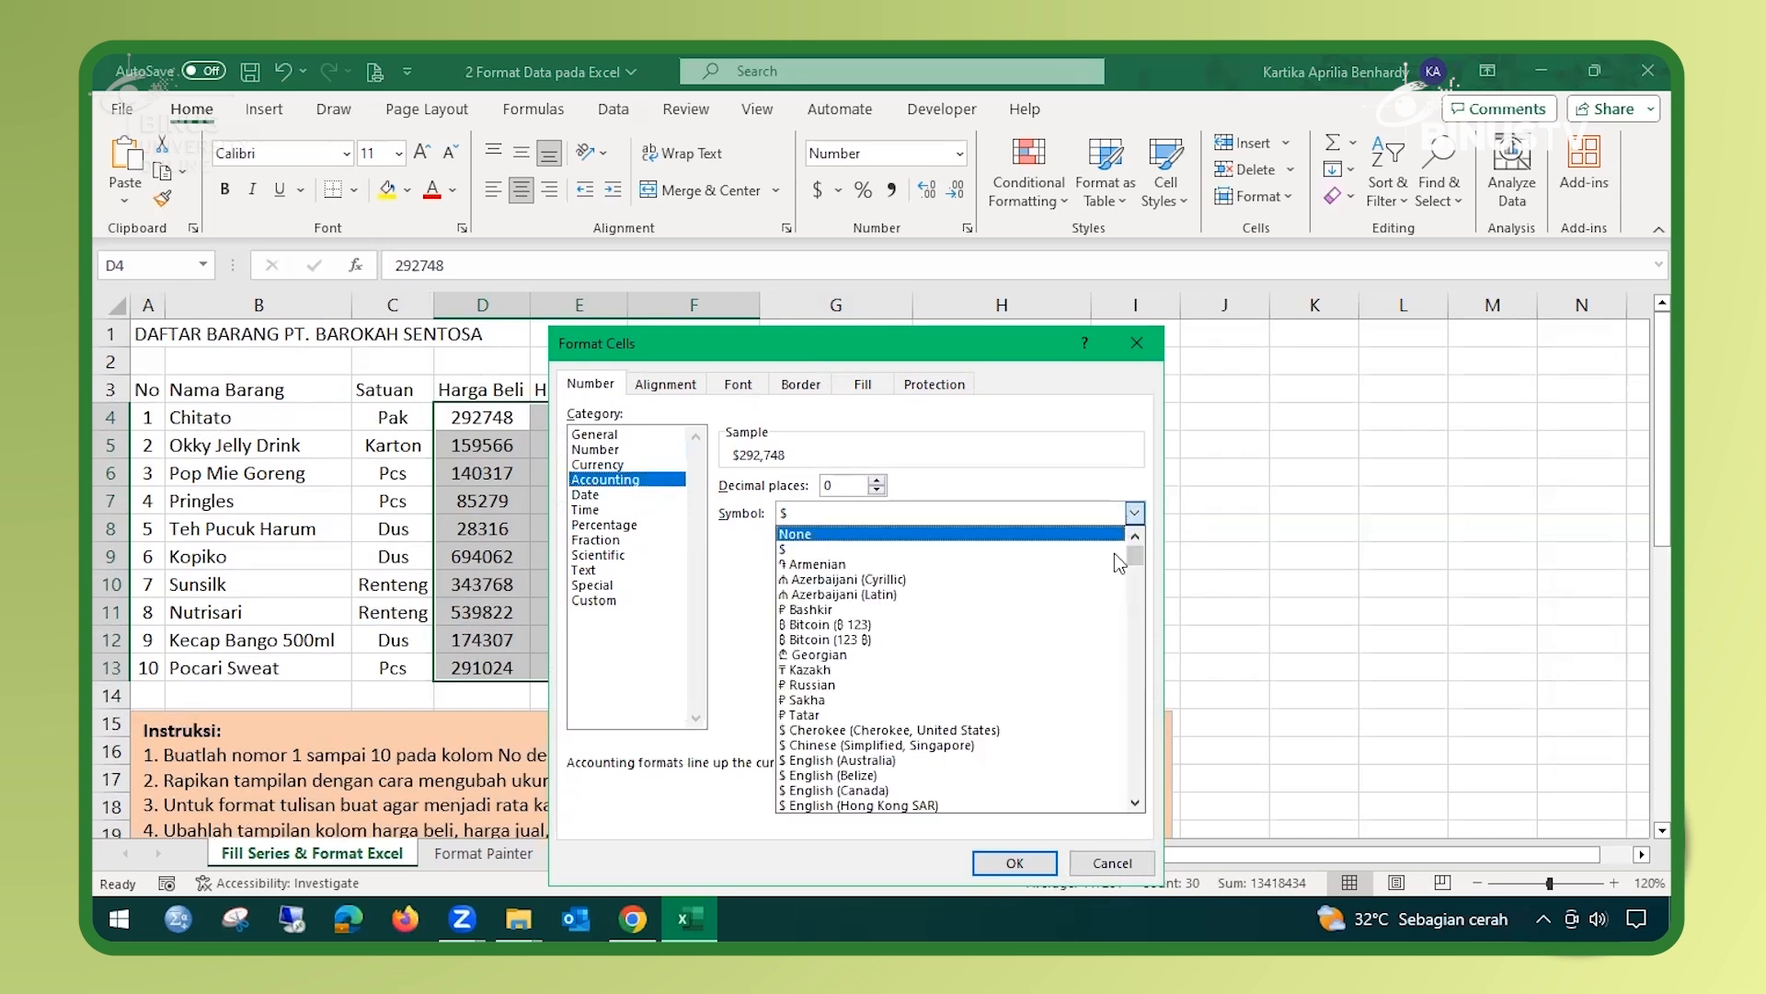
{"action": "left_click_drag", "start_coordinate": [1136, 550], "coordinate": [1137, 666]}
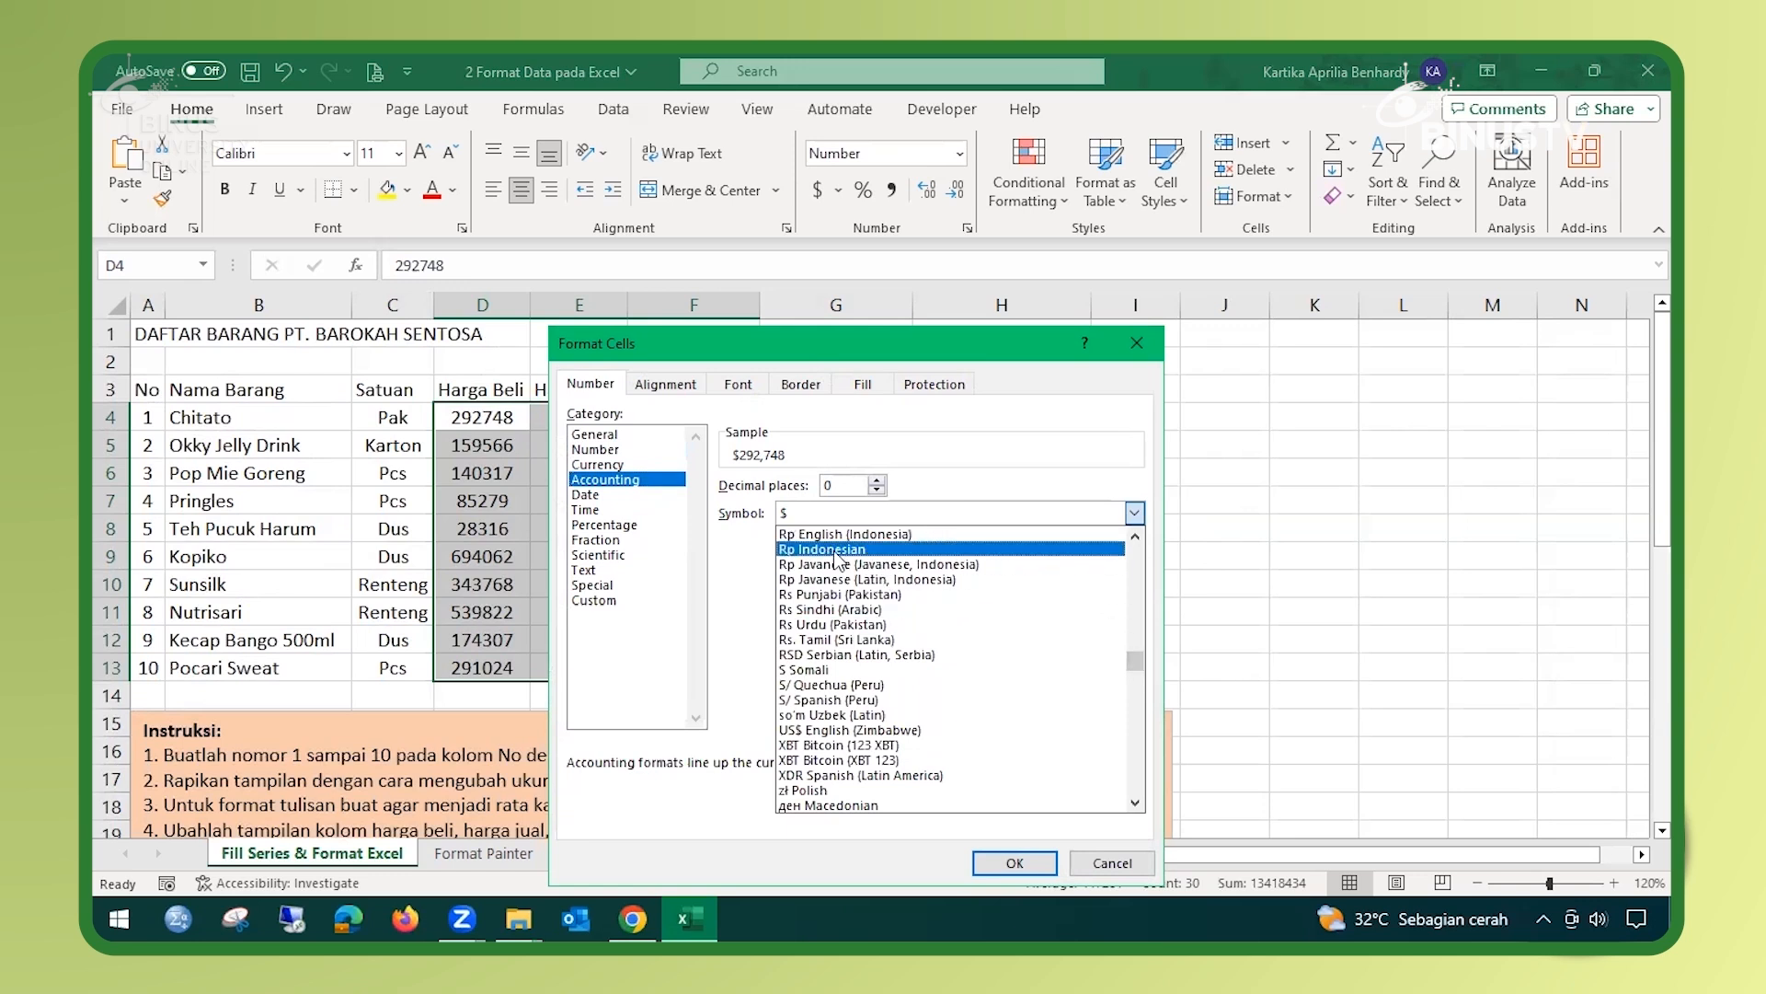
{"action": "left_click", "coordinate": [834, 551]}
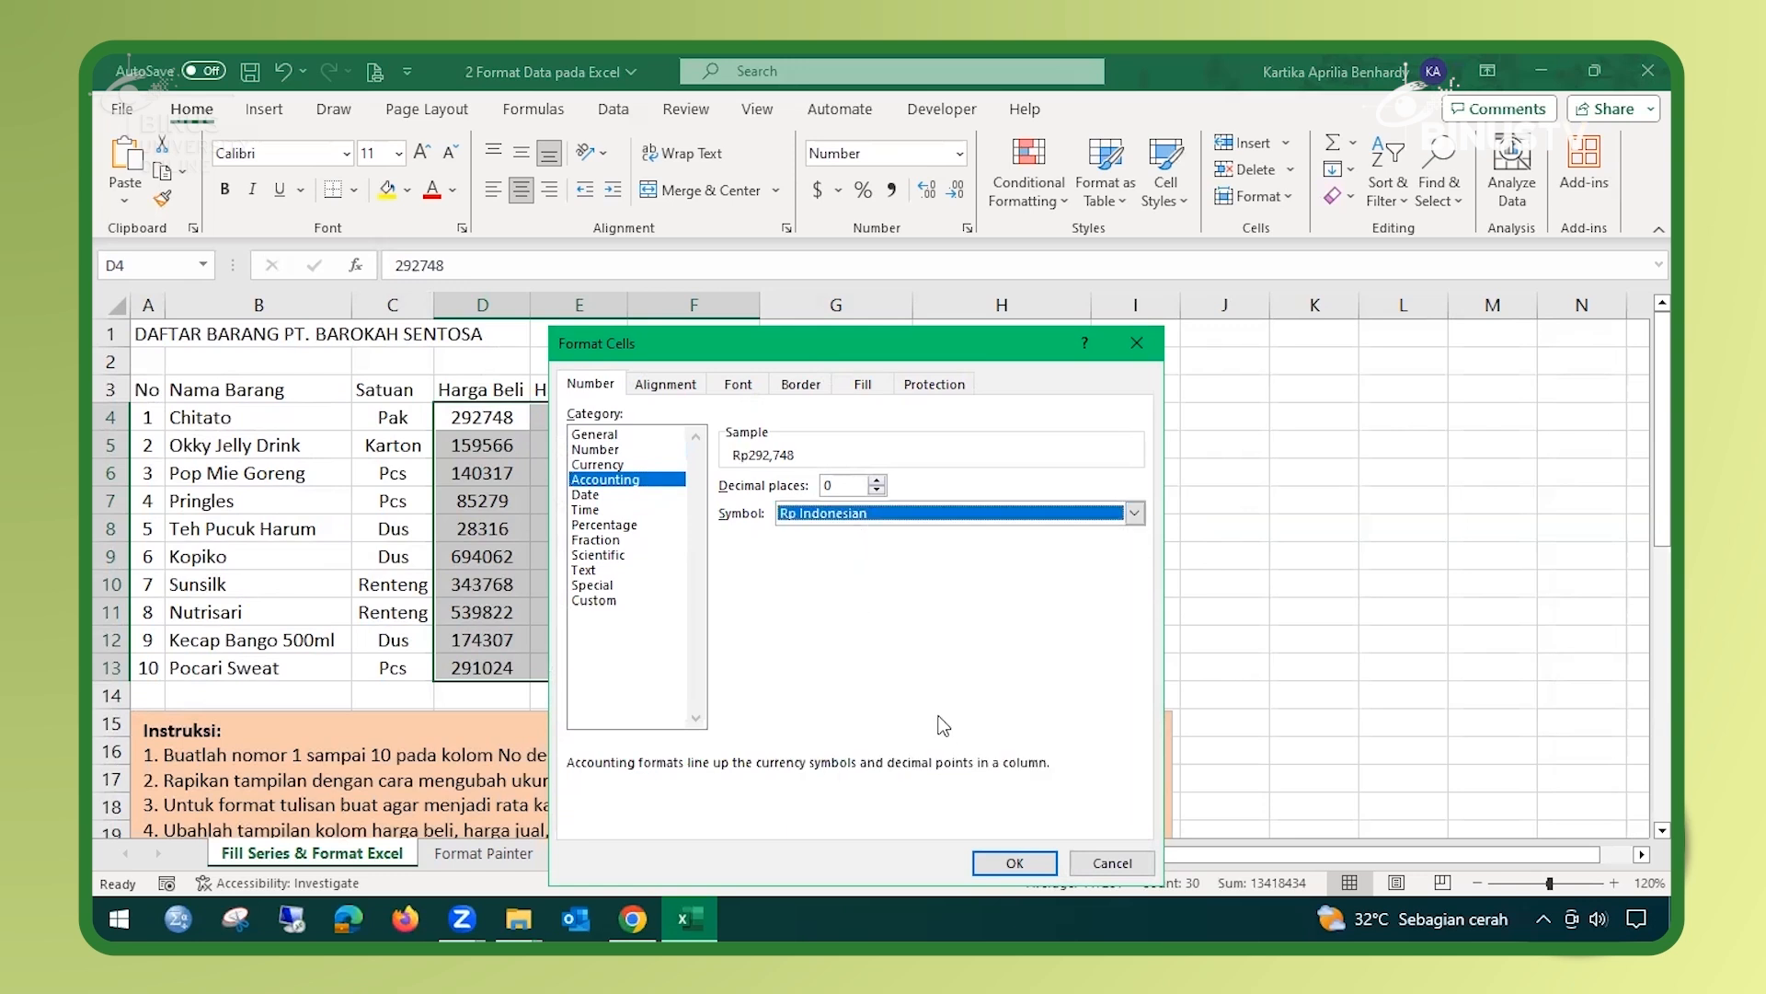
{"action": "left_click", "coordinate": [1003, 865]}
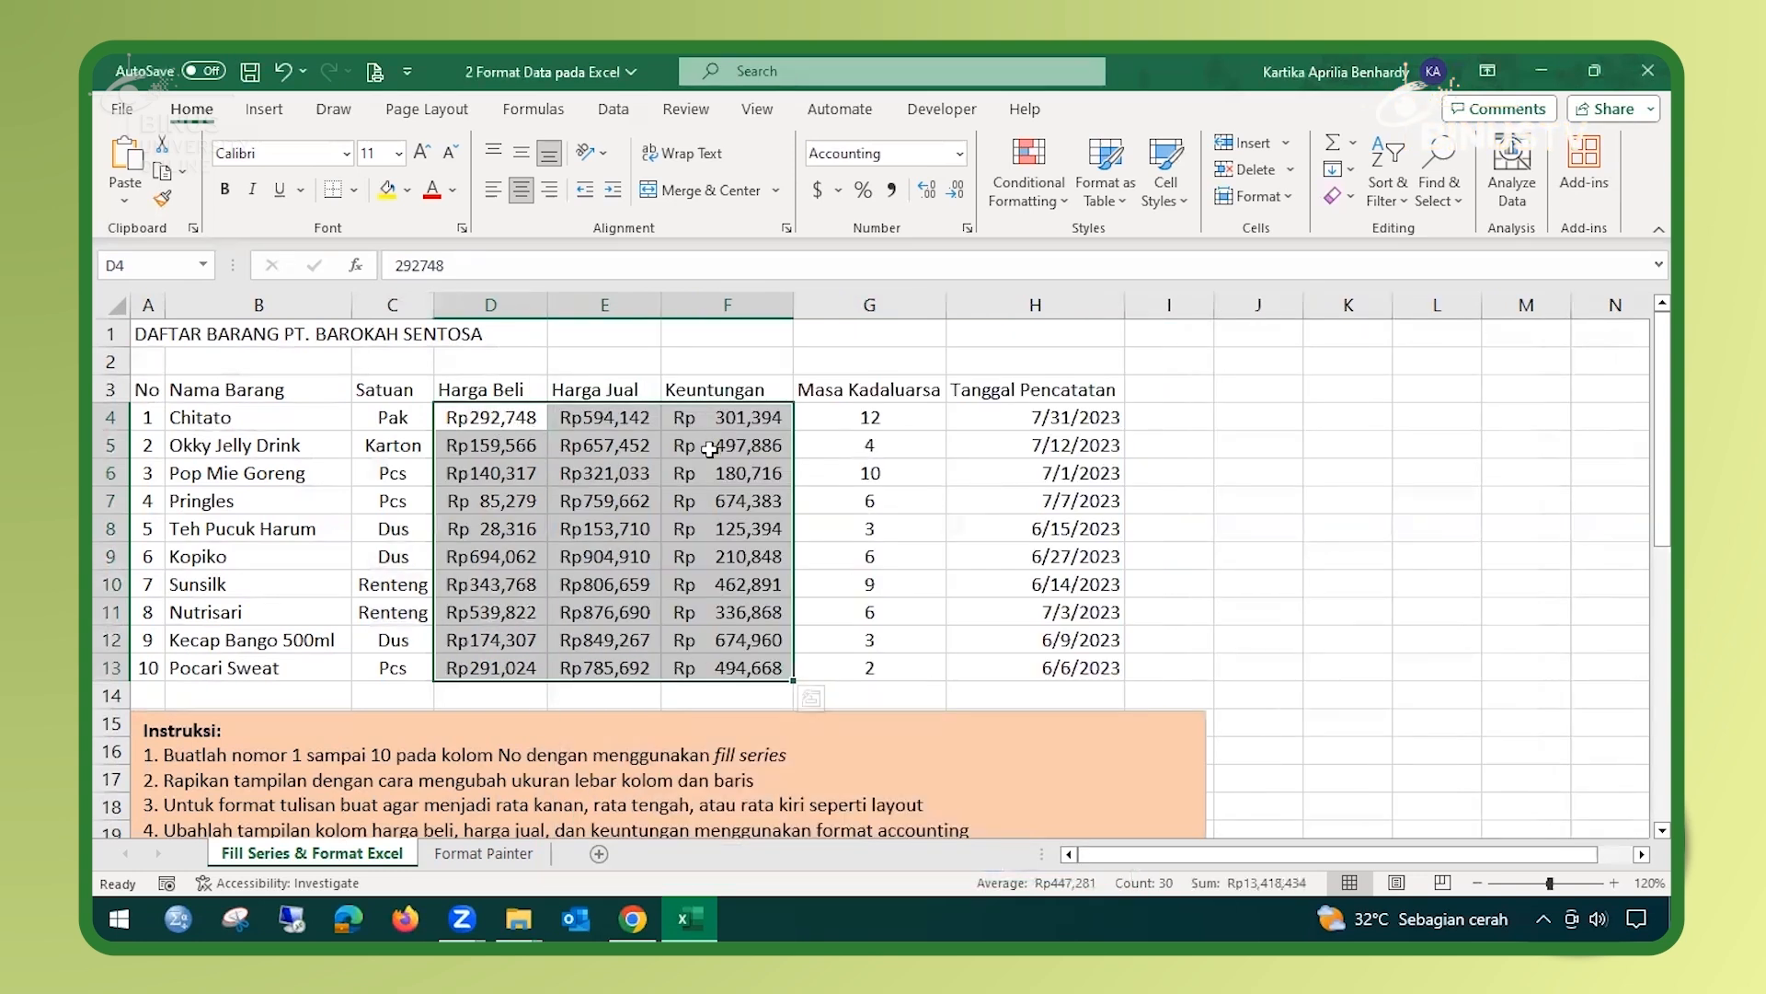
Step: Apply the custom number format General "Minggu" to the Masa Kadaluarsa values in G4:G13
{"action": "scroll", "coordinate": [463, 767], "scroll_direction": "down", "scroll_amount": 2}
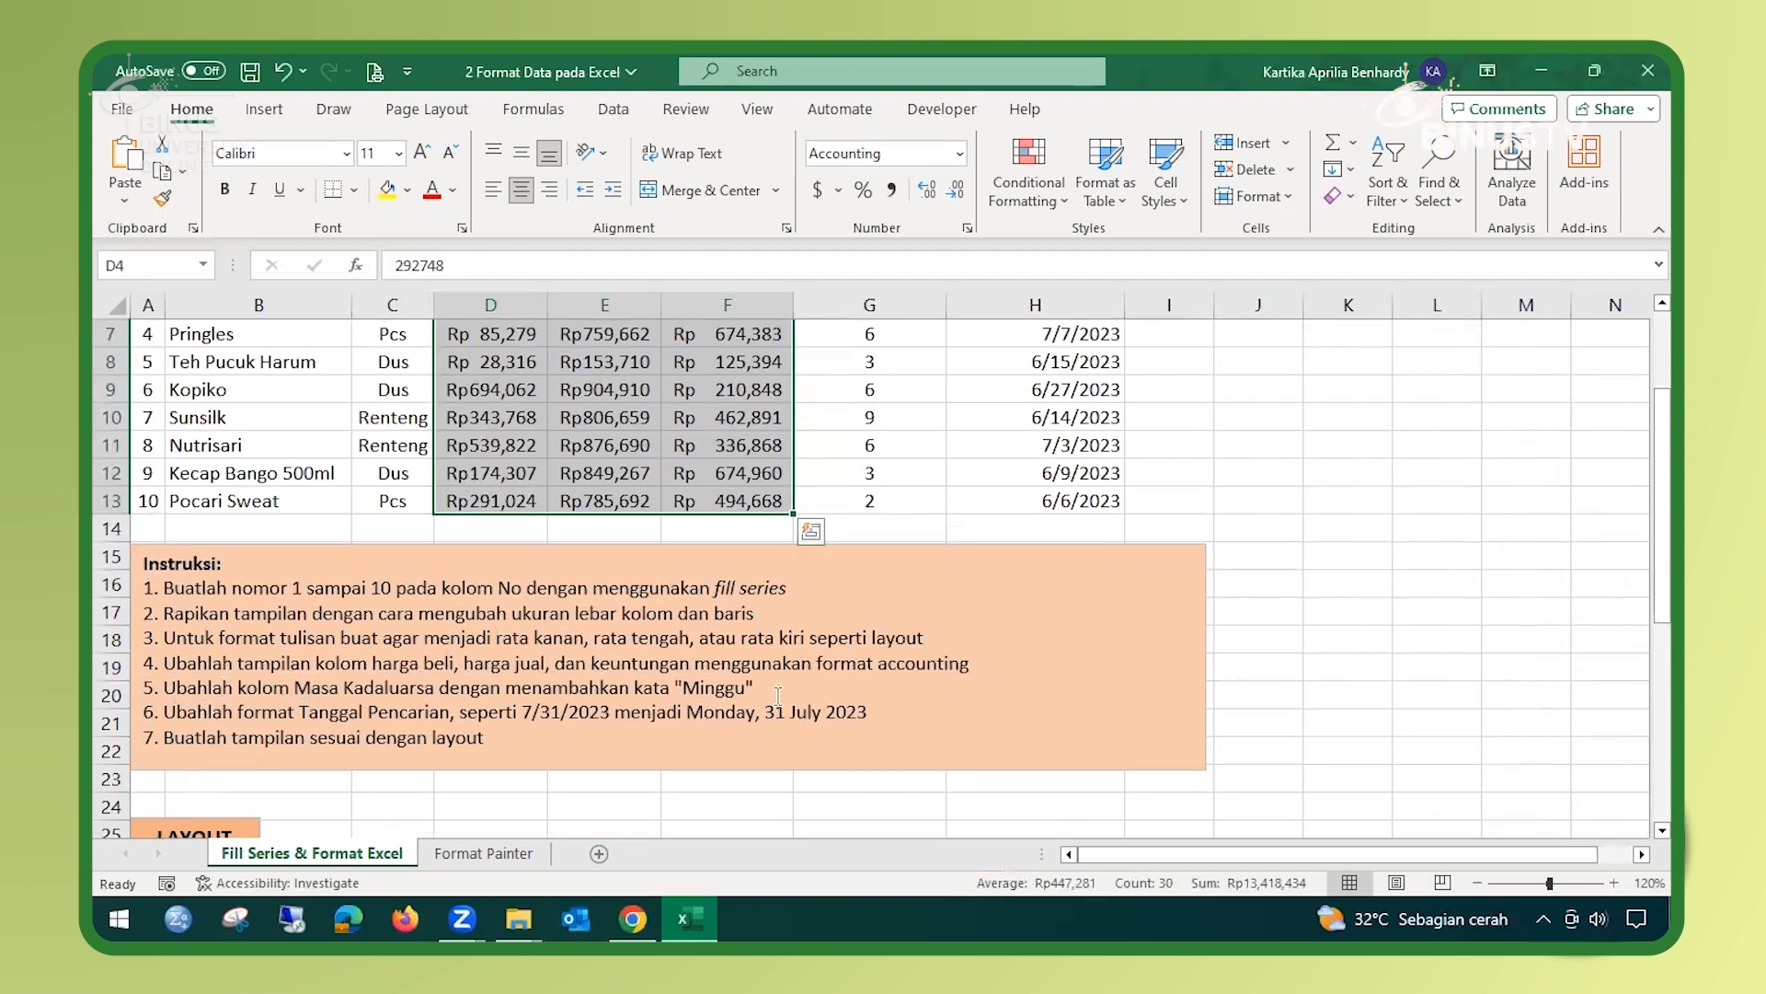
{"action": "scroll", "coordinate": [1012, 695], "scroll_direction": "up", "scroll_amount": 2}
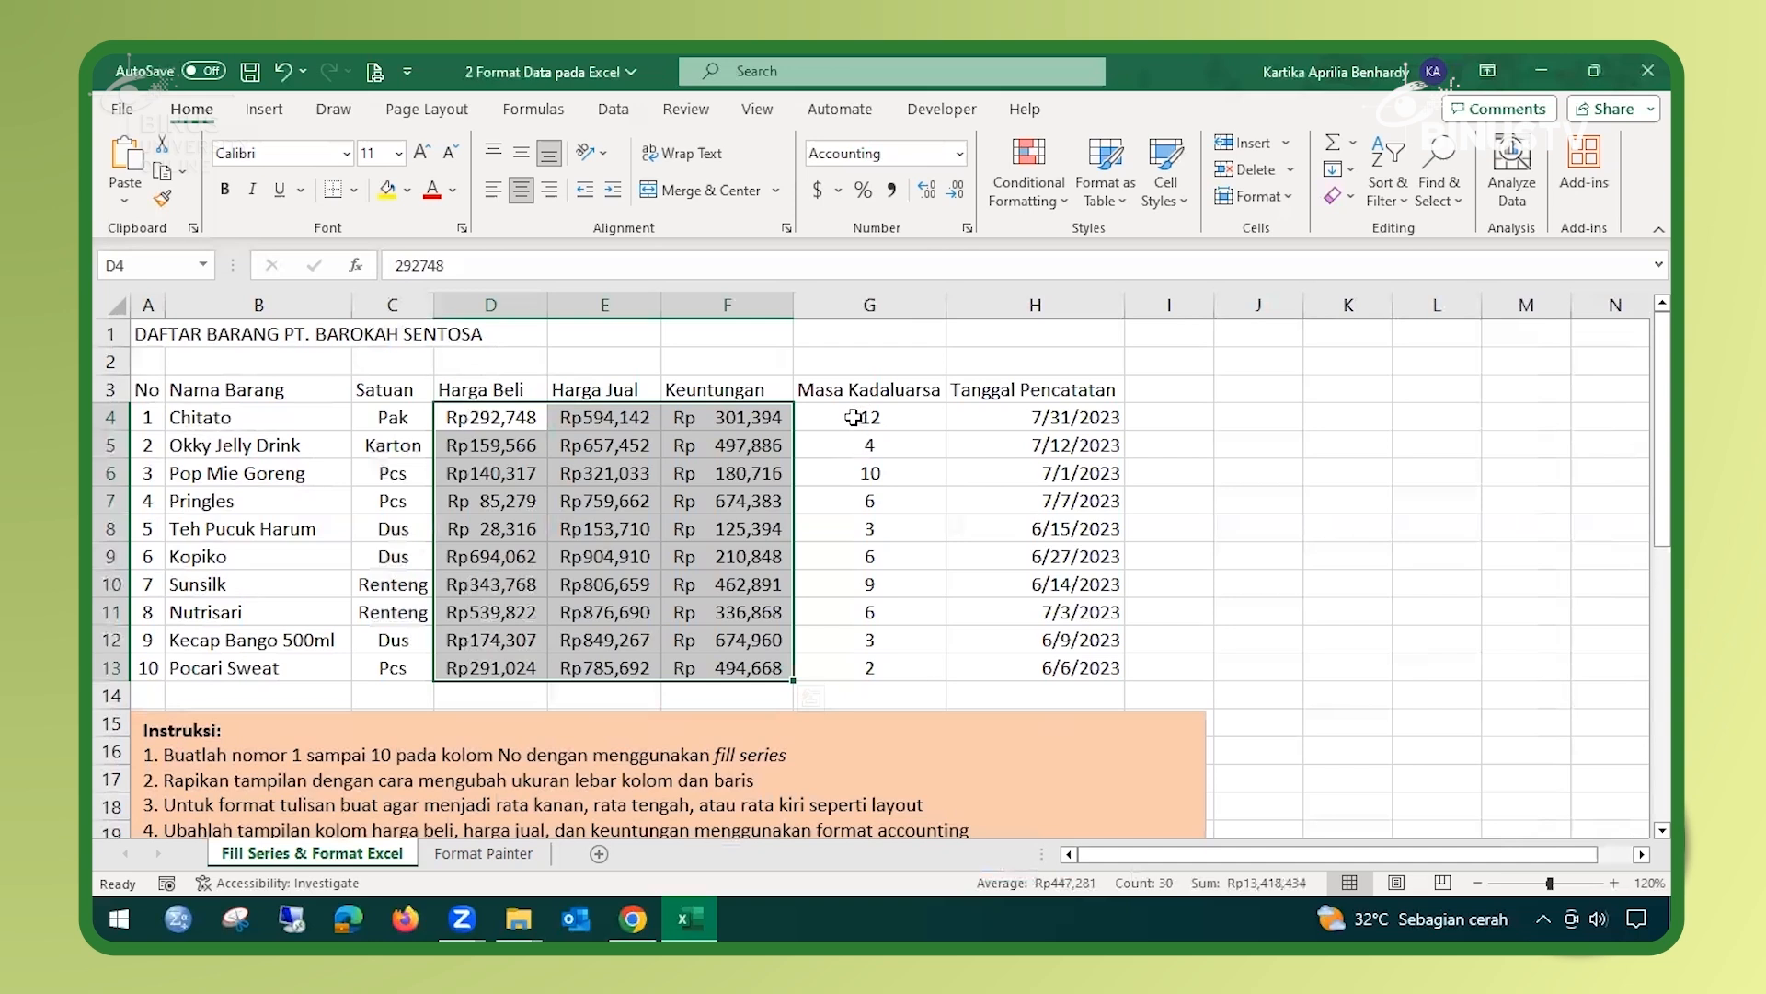
{"action": "left_click_drag", "start_coordinate": [854, 416], "coordinate": [911, 670]}
{"action": "right_click", "coordinate": [913, 624]}
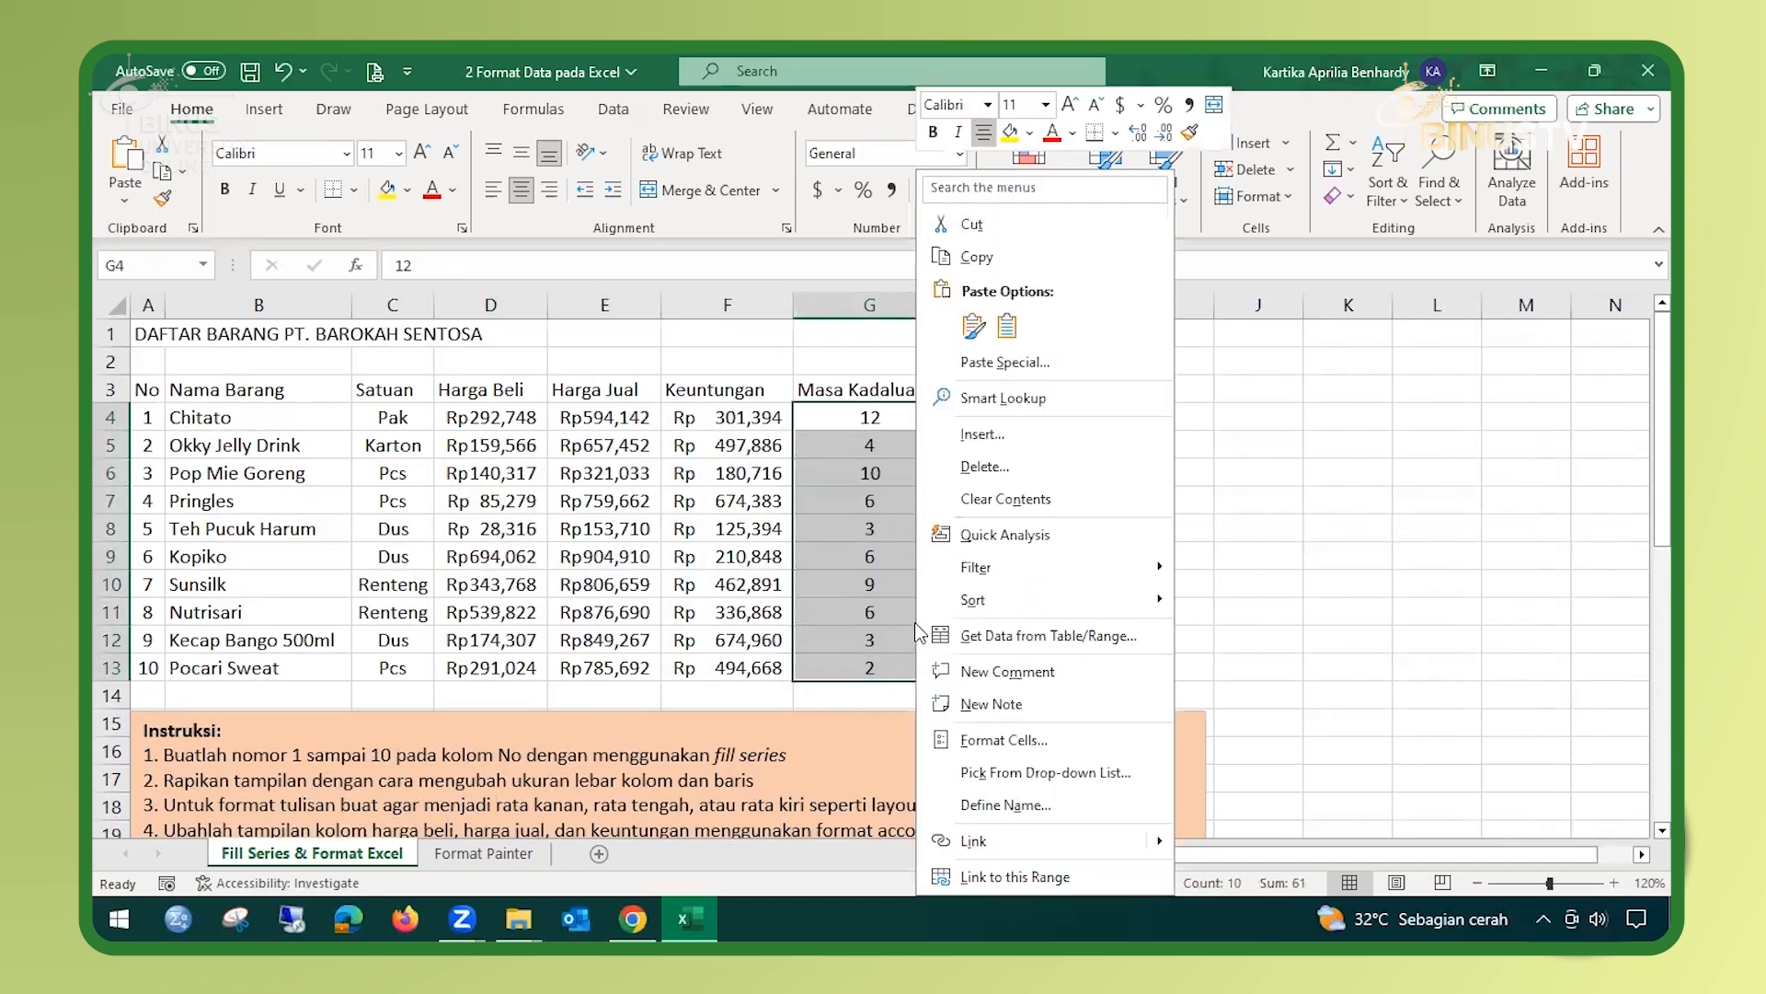
{"action": "left_click", "coordinate": [1082, 741]}
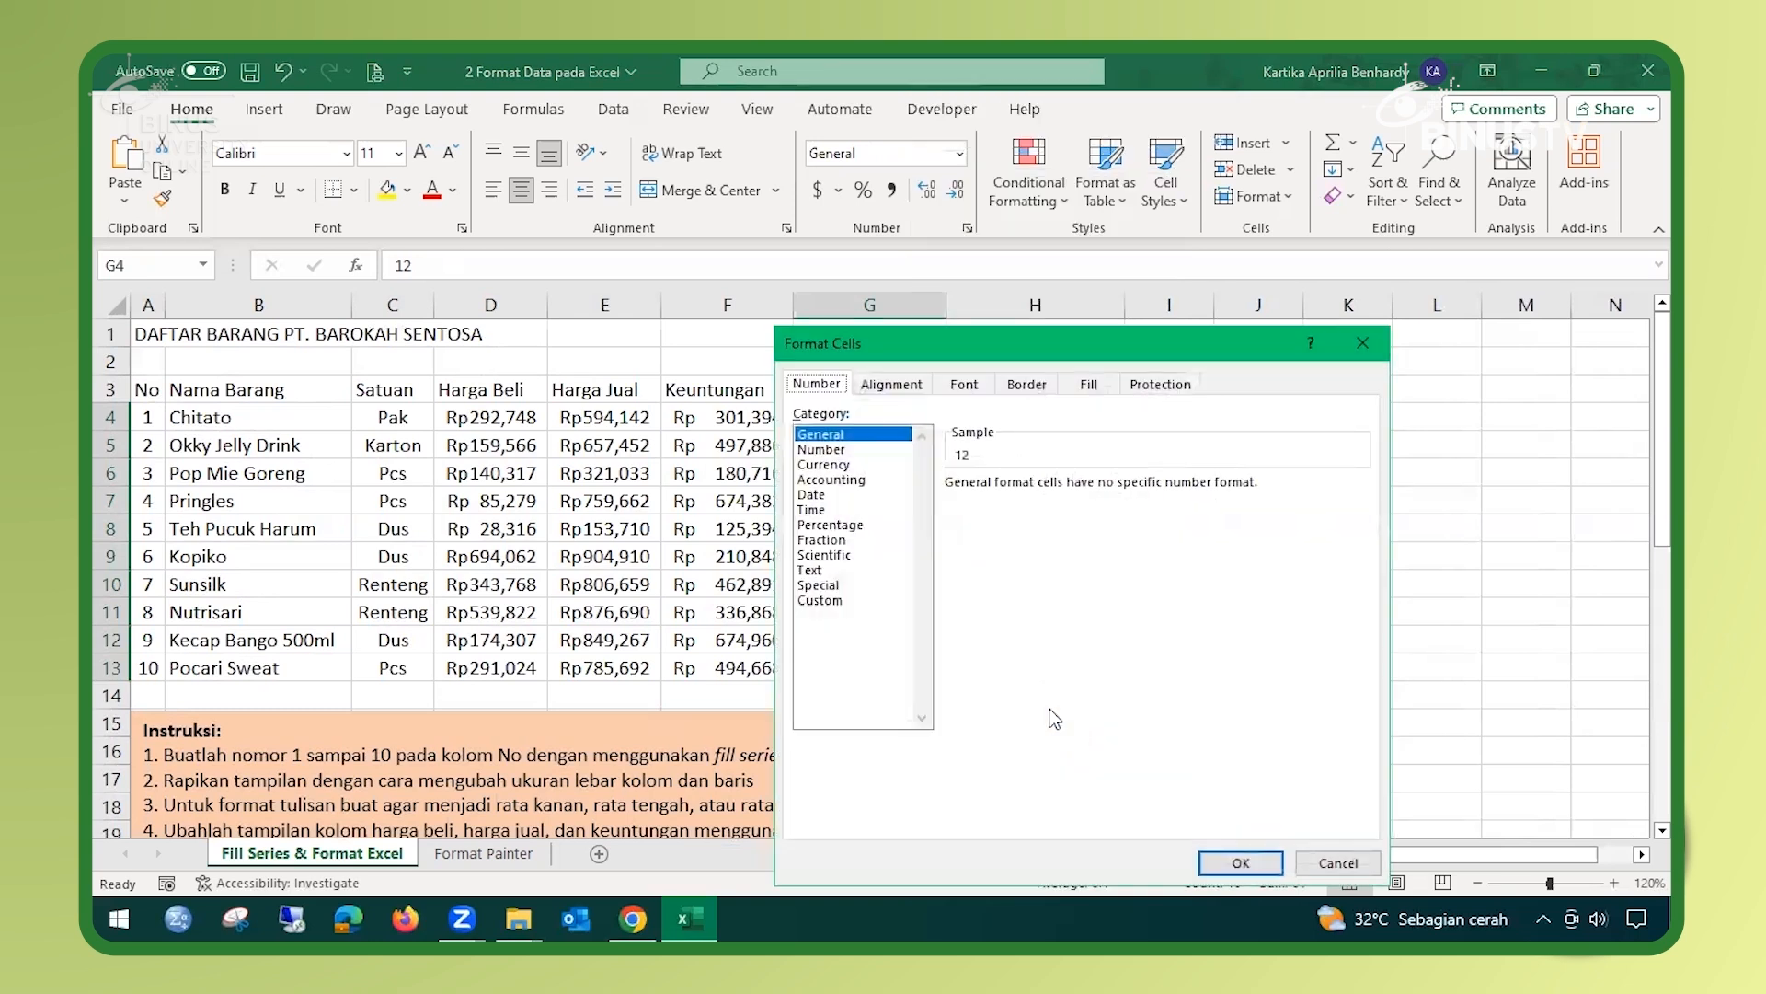
{"action": "left_click", "coordinate": [833, 602]}
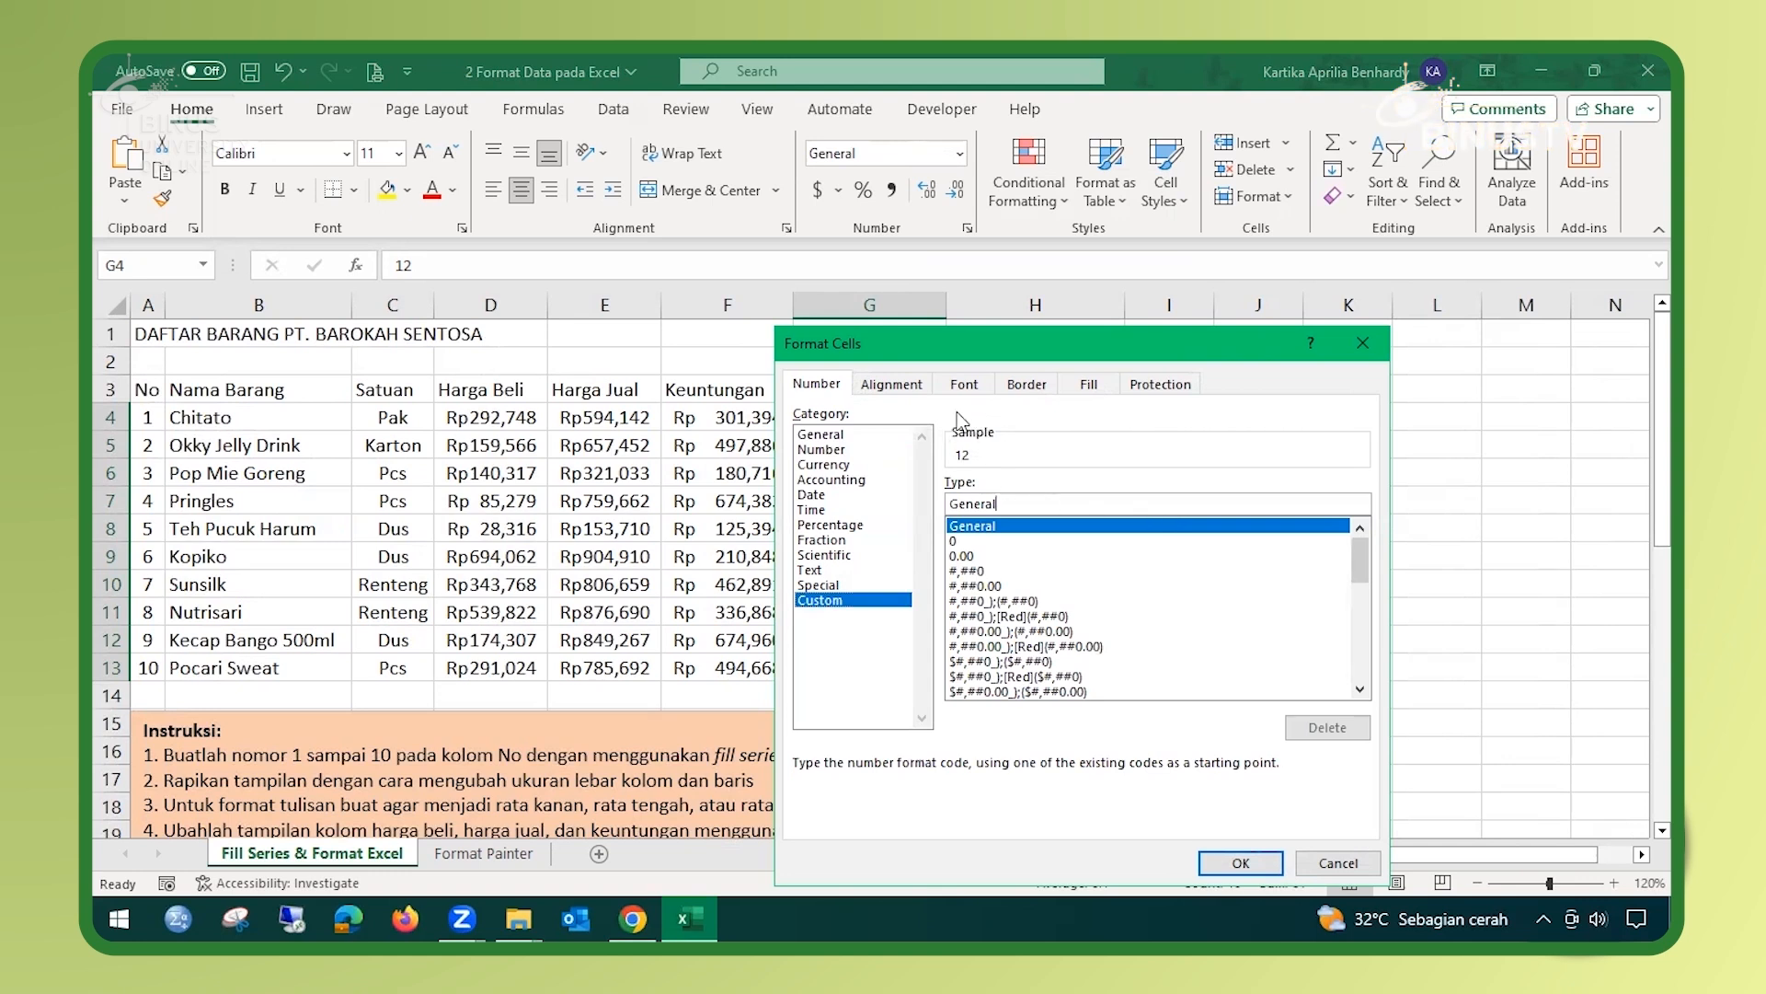
{"action": "left_click", "coordinate": [1056, 505]}
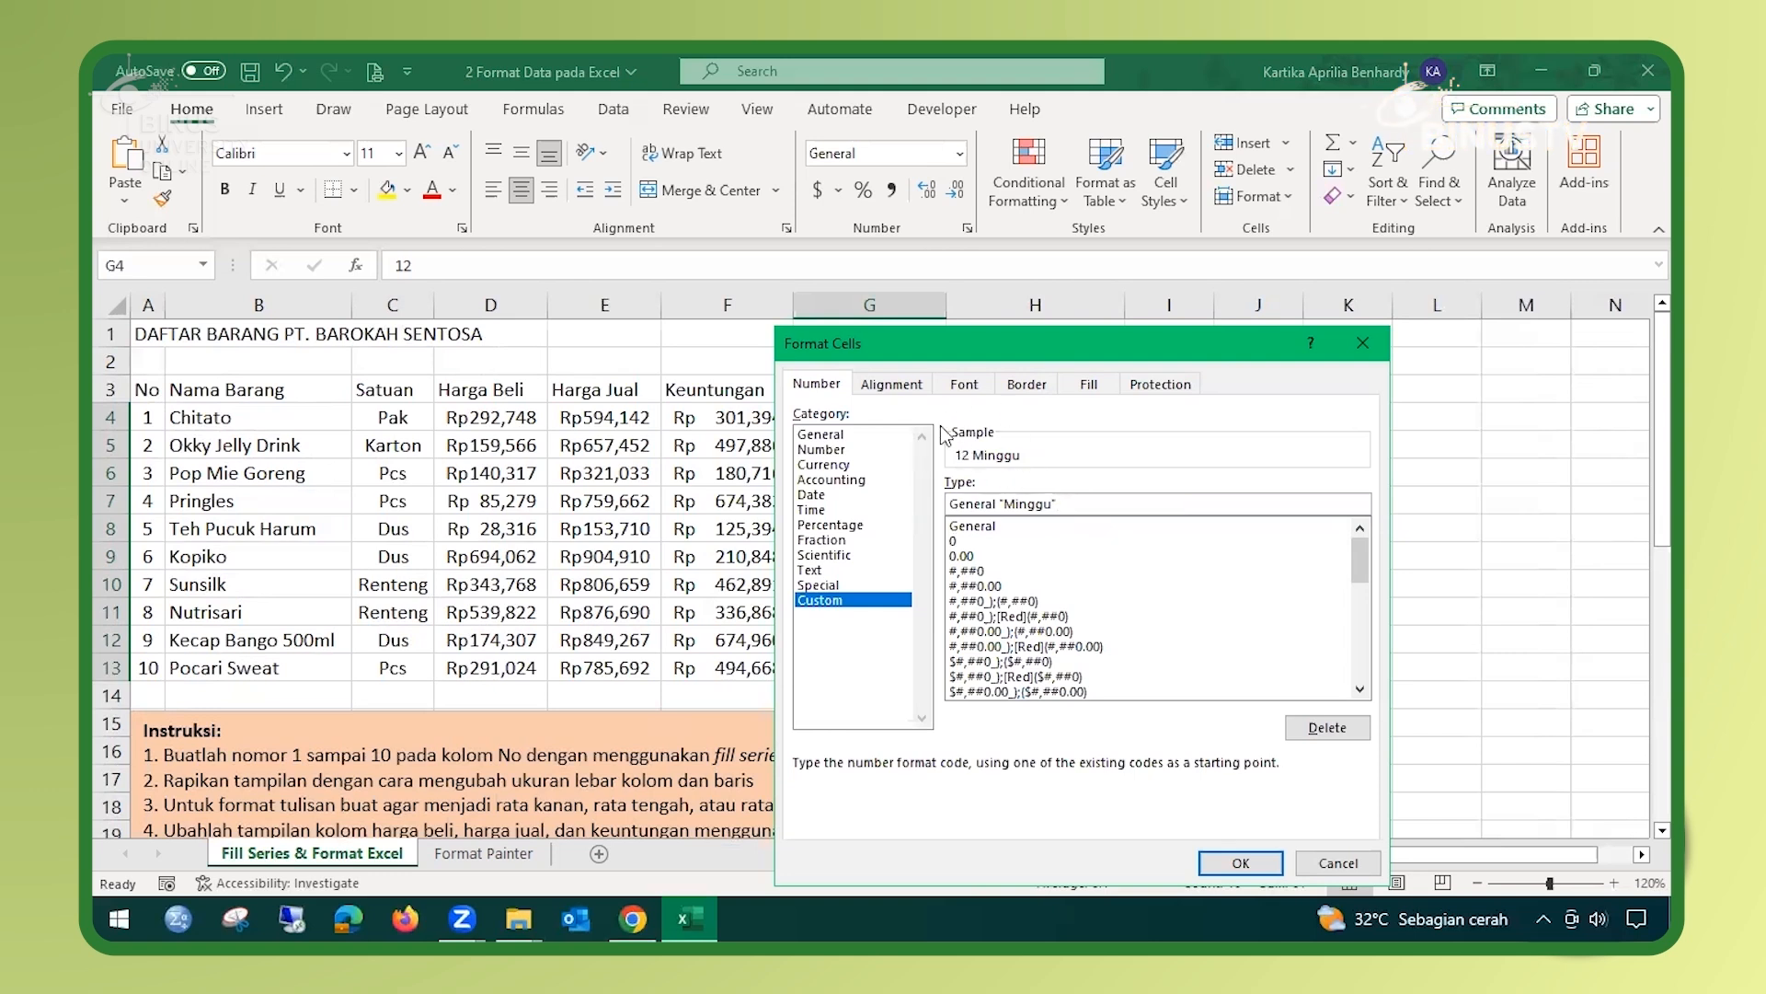
{"action": "left_click", "coordinate": [1236, 862]}
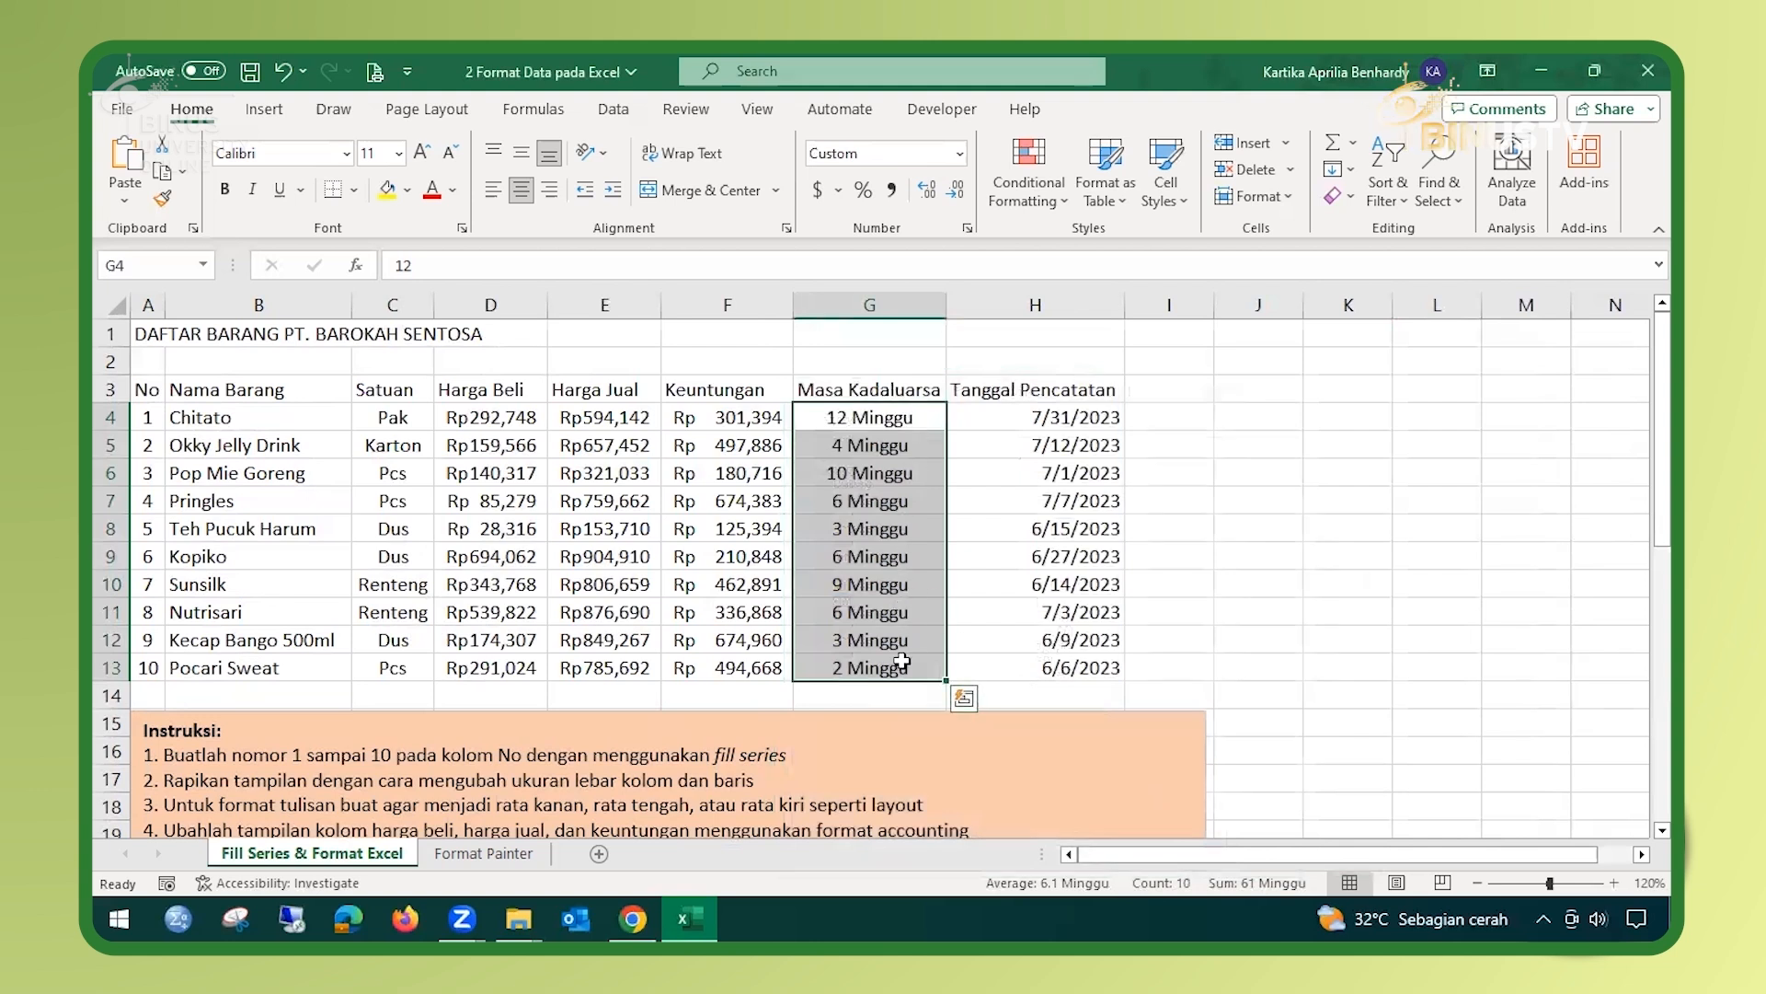
Step: Apply the custom date format dddd, dd mmmm yyyy to the Tanggal Pencatatan dates in H4:H13
{"action": "scroll", "coordinate": [290, 741], "scroll_direction": "down", "scroll_amount": 2}
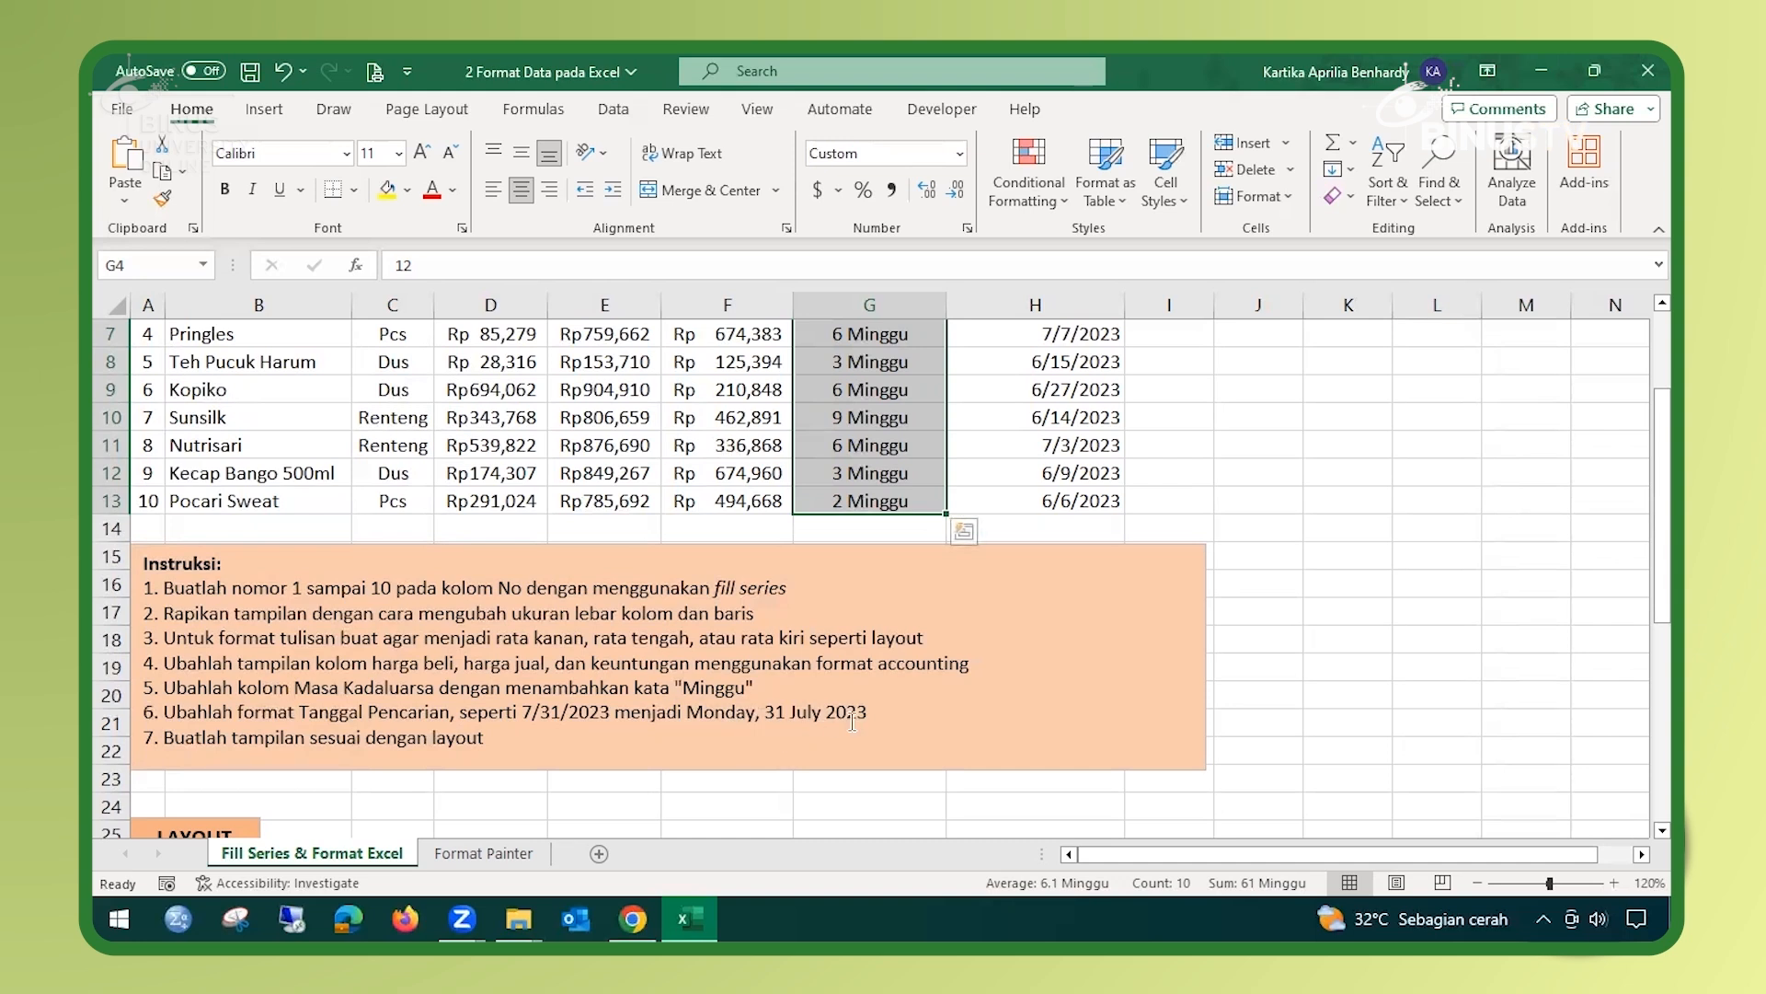
{"action": "scroll", "coordinate": [885, 714], "scroll_direction": "up", "scroll_amount": 1}
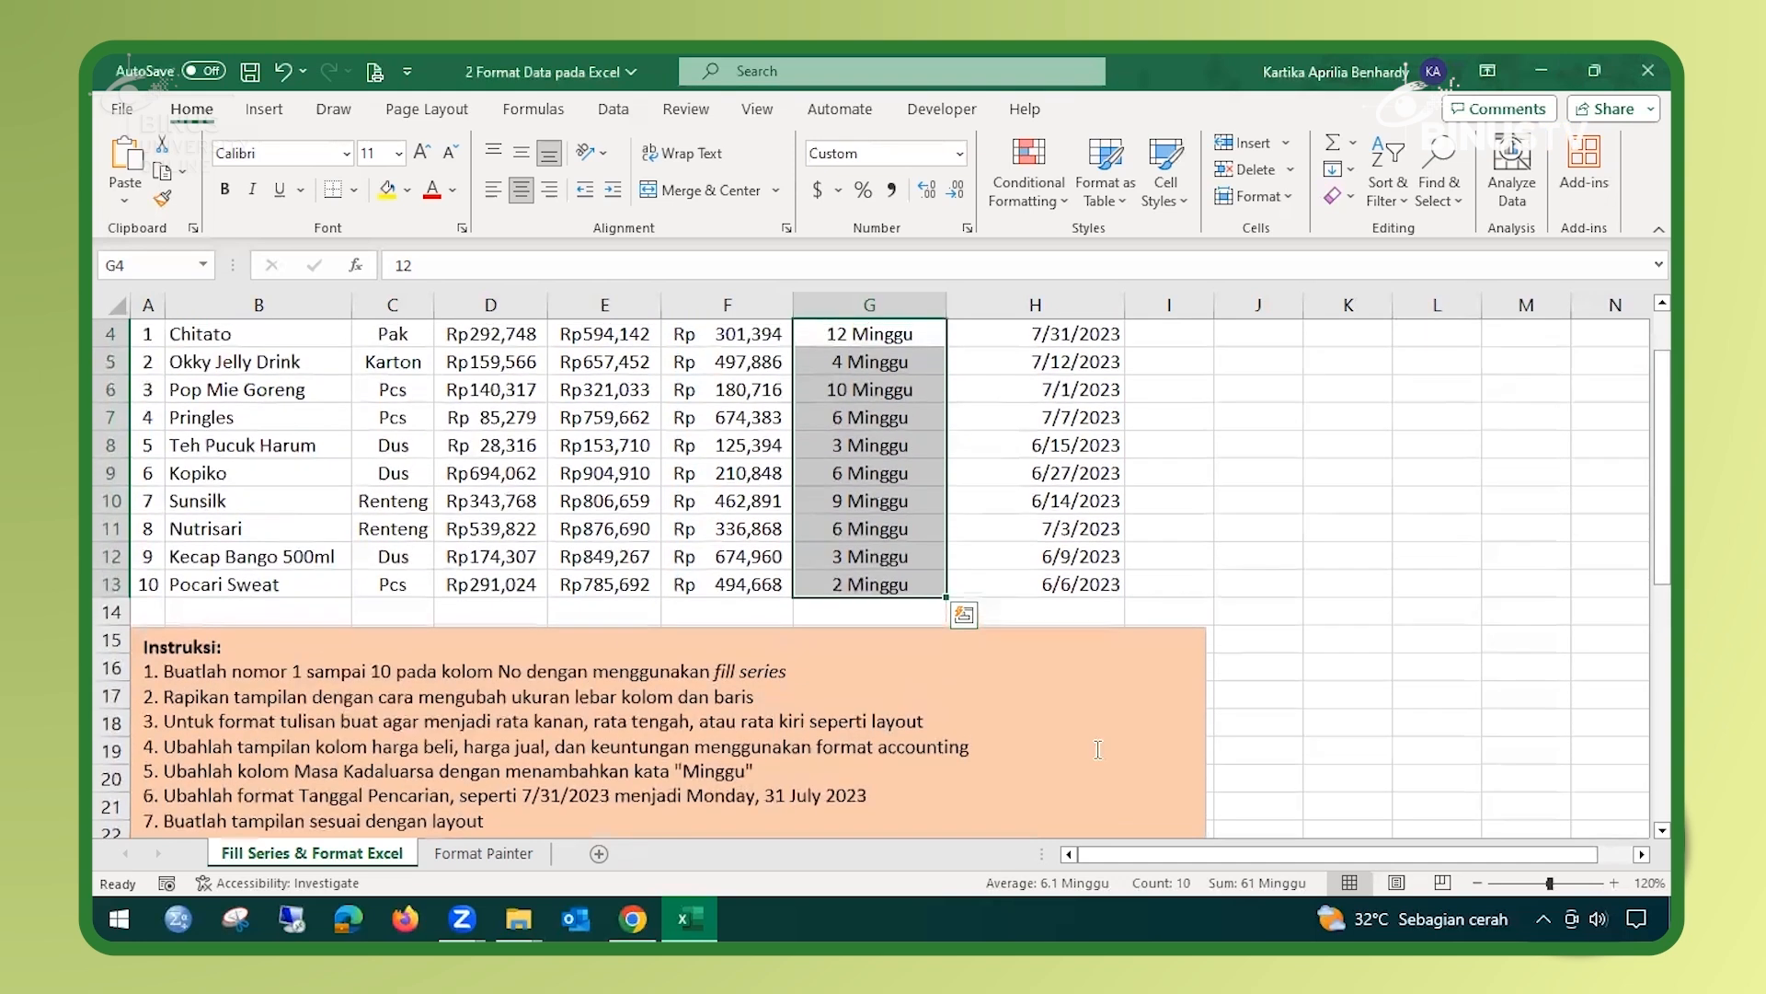
{"action": "scroll", "coordinate": [1108, 584], "scroll_direction": "up", "scroll_amount": 1}
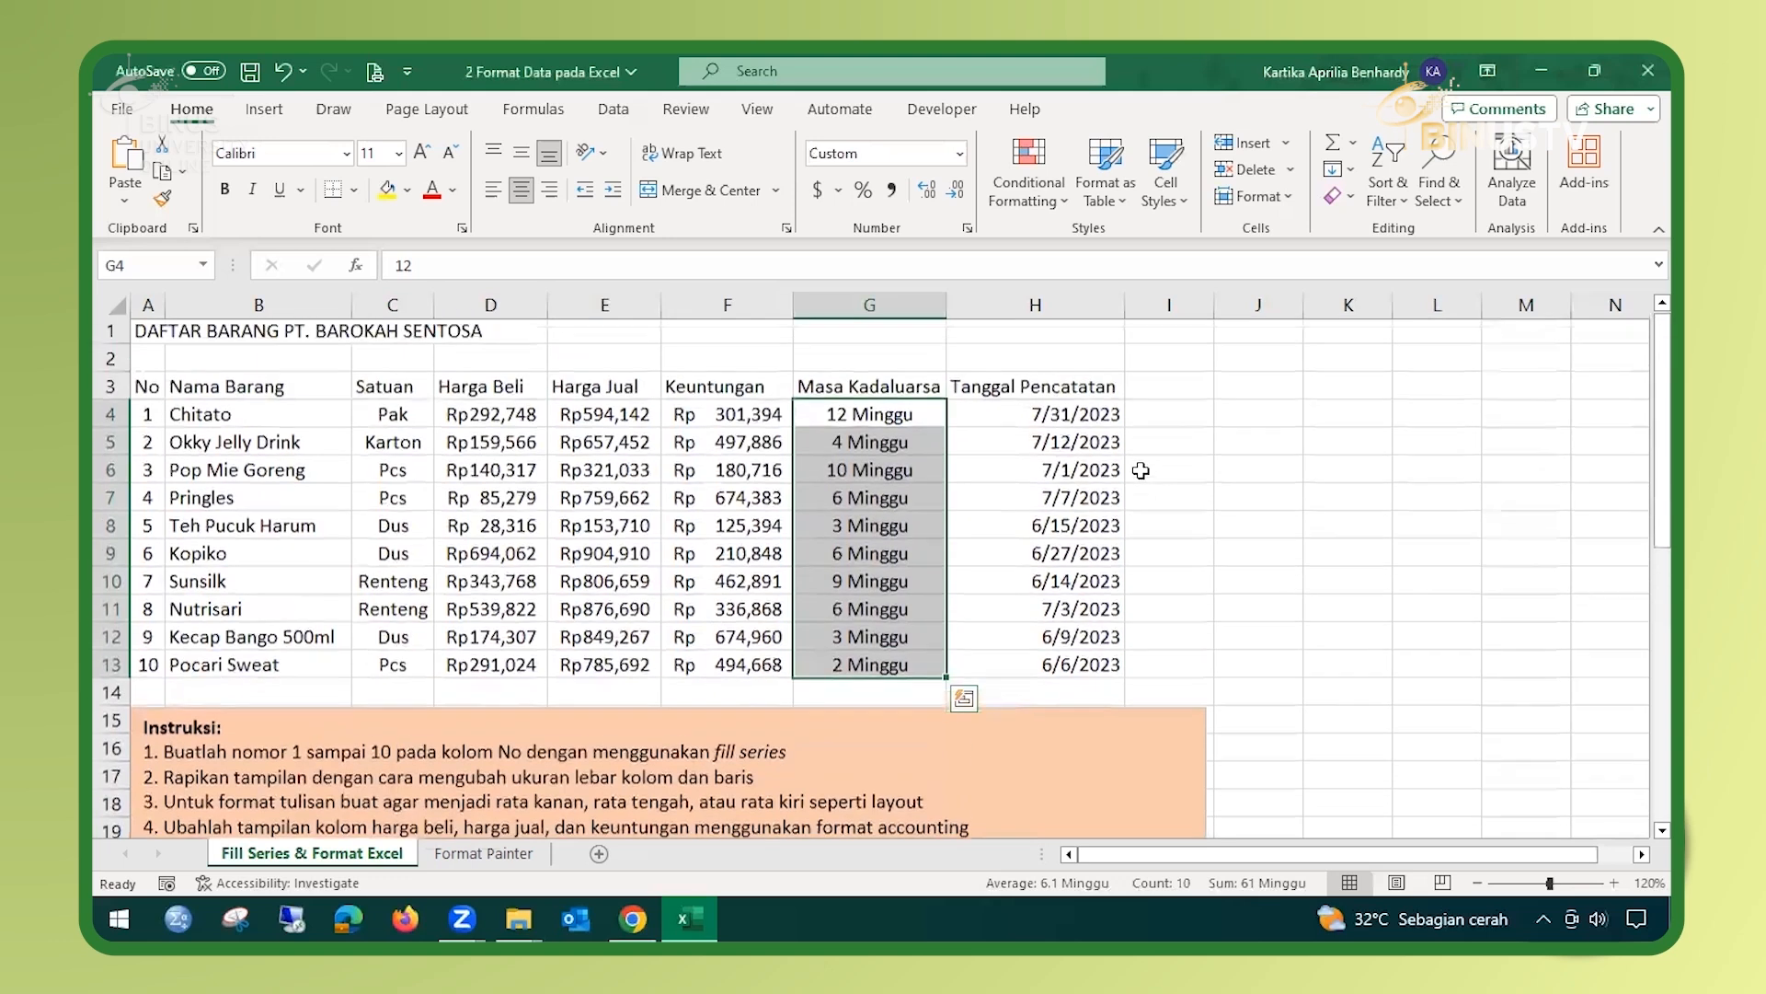
{"action": "left_click", "coordinate": [1086, 419]}
{"action": "left_click_drag", "start_coordinate": [1085, 419], "coordinate": [1077, 669]}
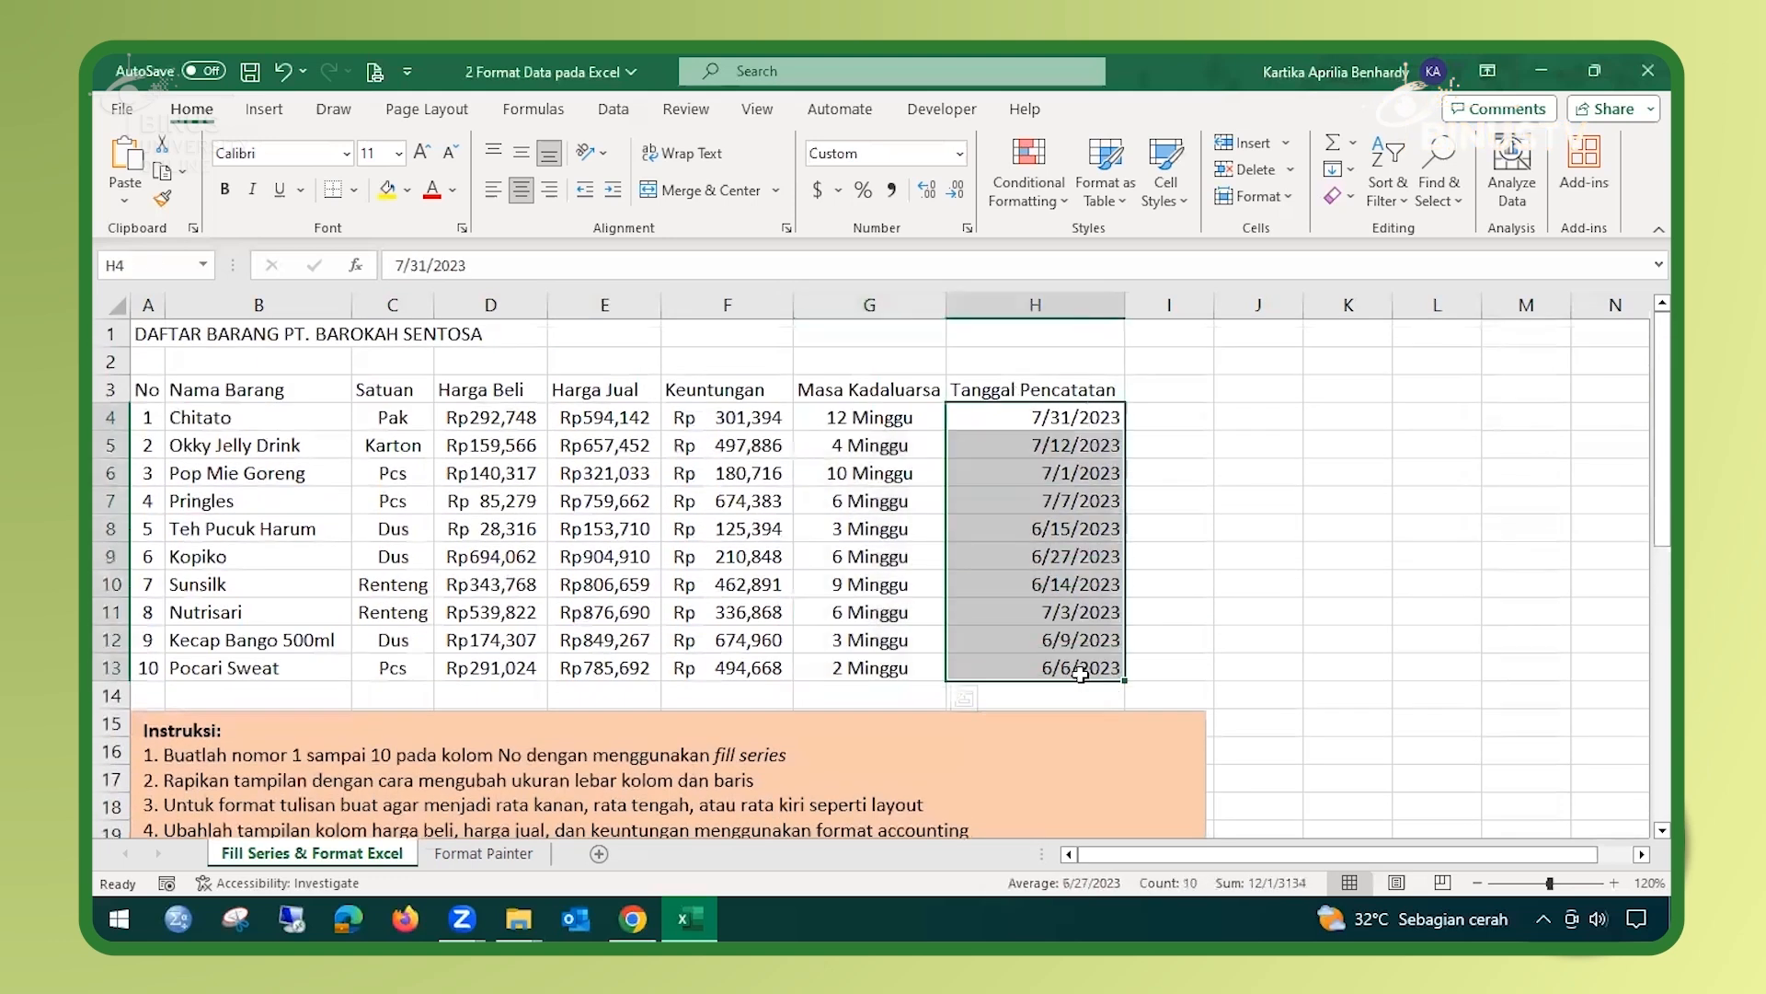
{"action": "scroll", "coordinate": [1143, 619], "scroll_direction": "down", "scroll_amount": 1}
{"action": "scroll", "coordinate": [1143, 600], "scroll_direction": "down", "scroll_amount": 1}
{"action": "right_click", "coordinate": [1069, 500]}
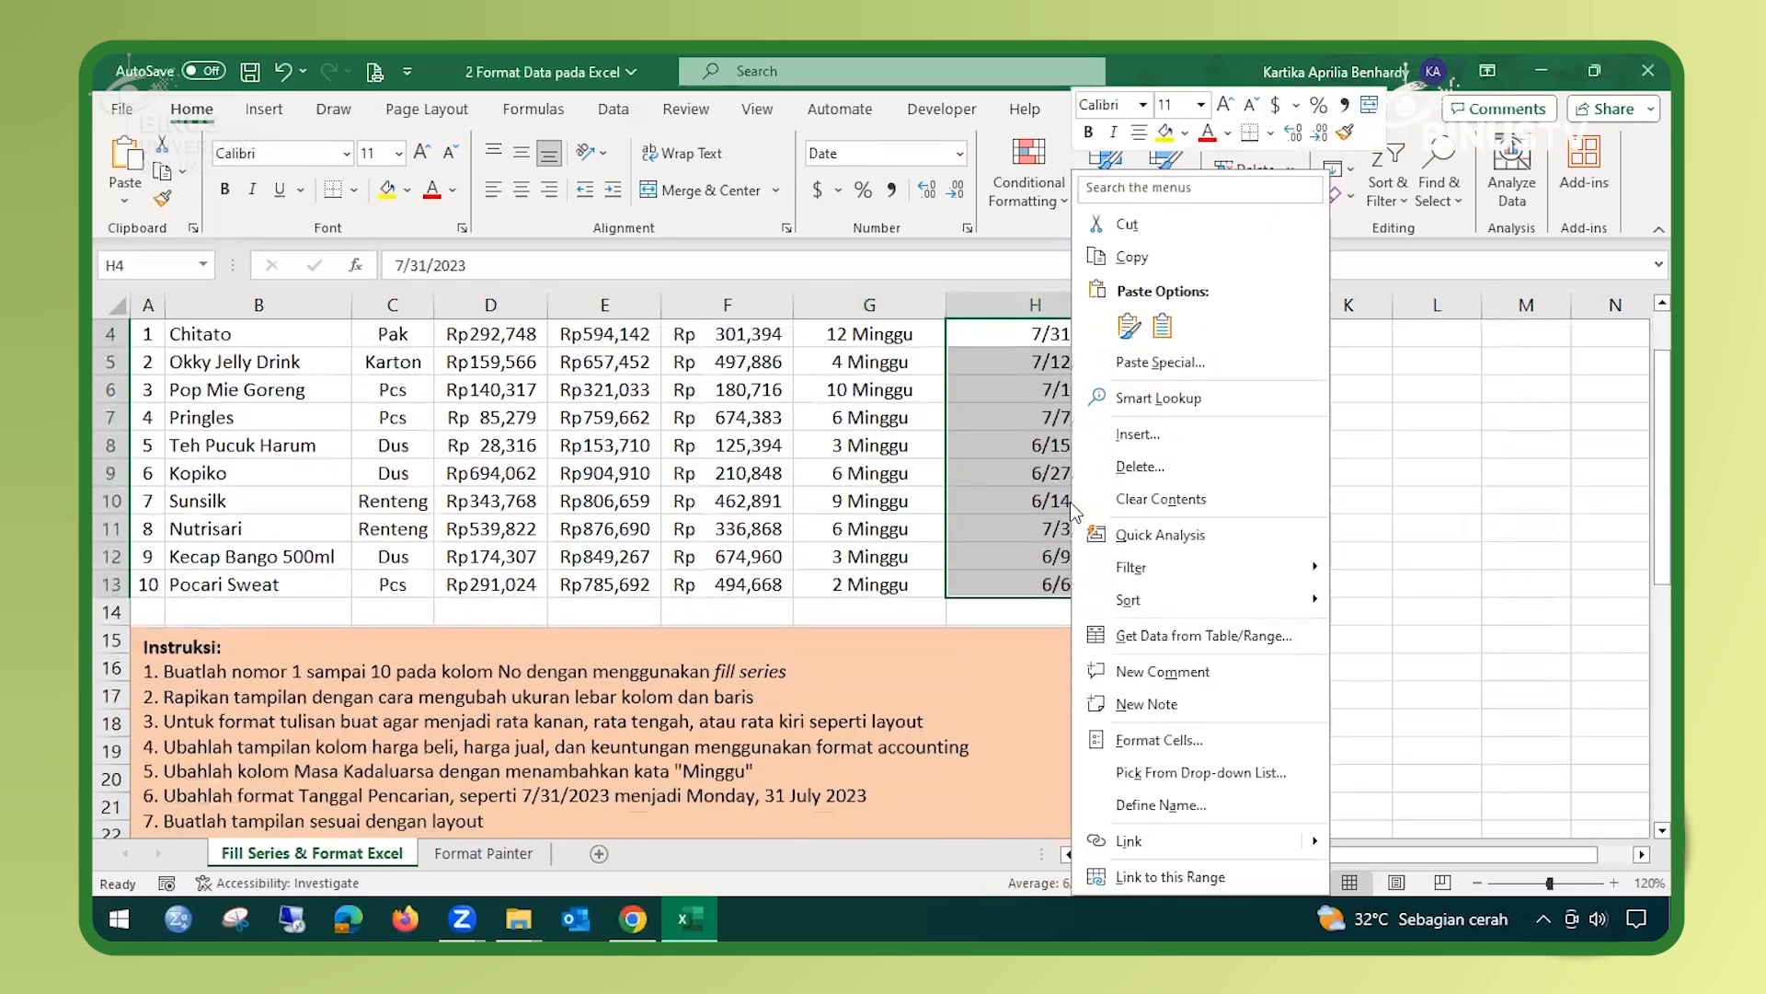
{"action": "left_click", "coordinate": [1165, 738]}
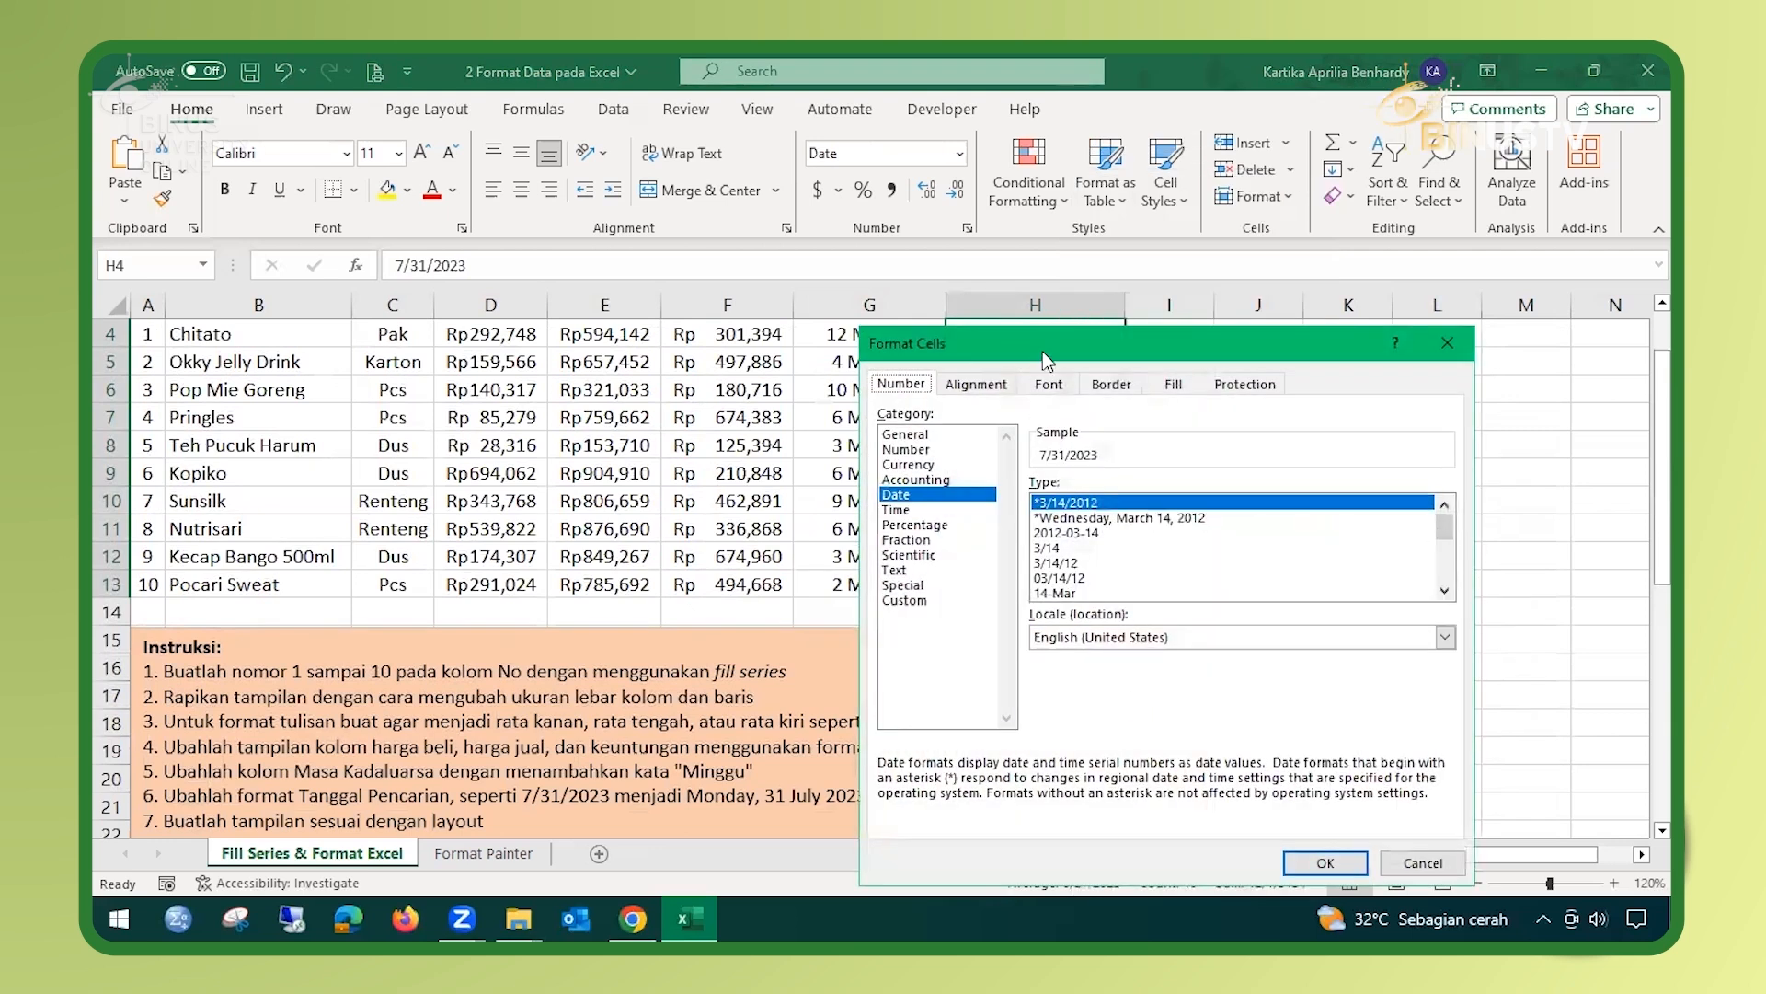
{"action": "left_click_drag", "start_coordinate": [1020, 357], "coordinate": [1142, 279]}
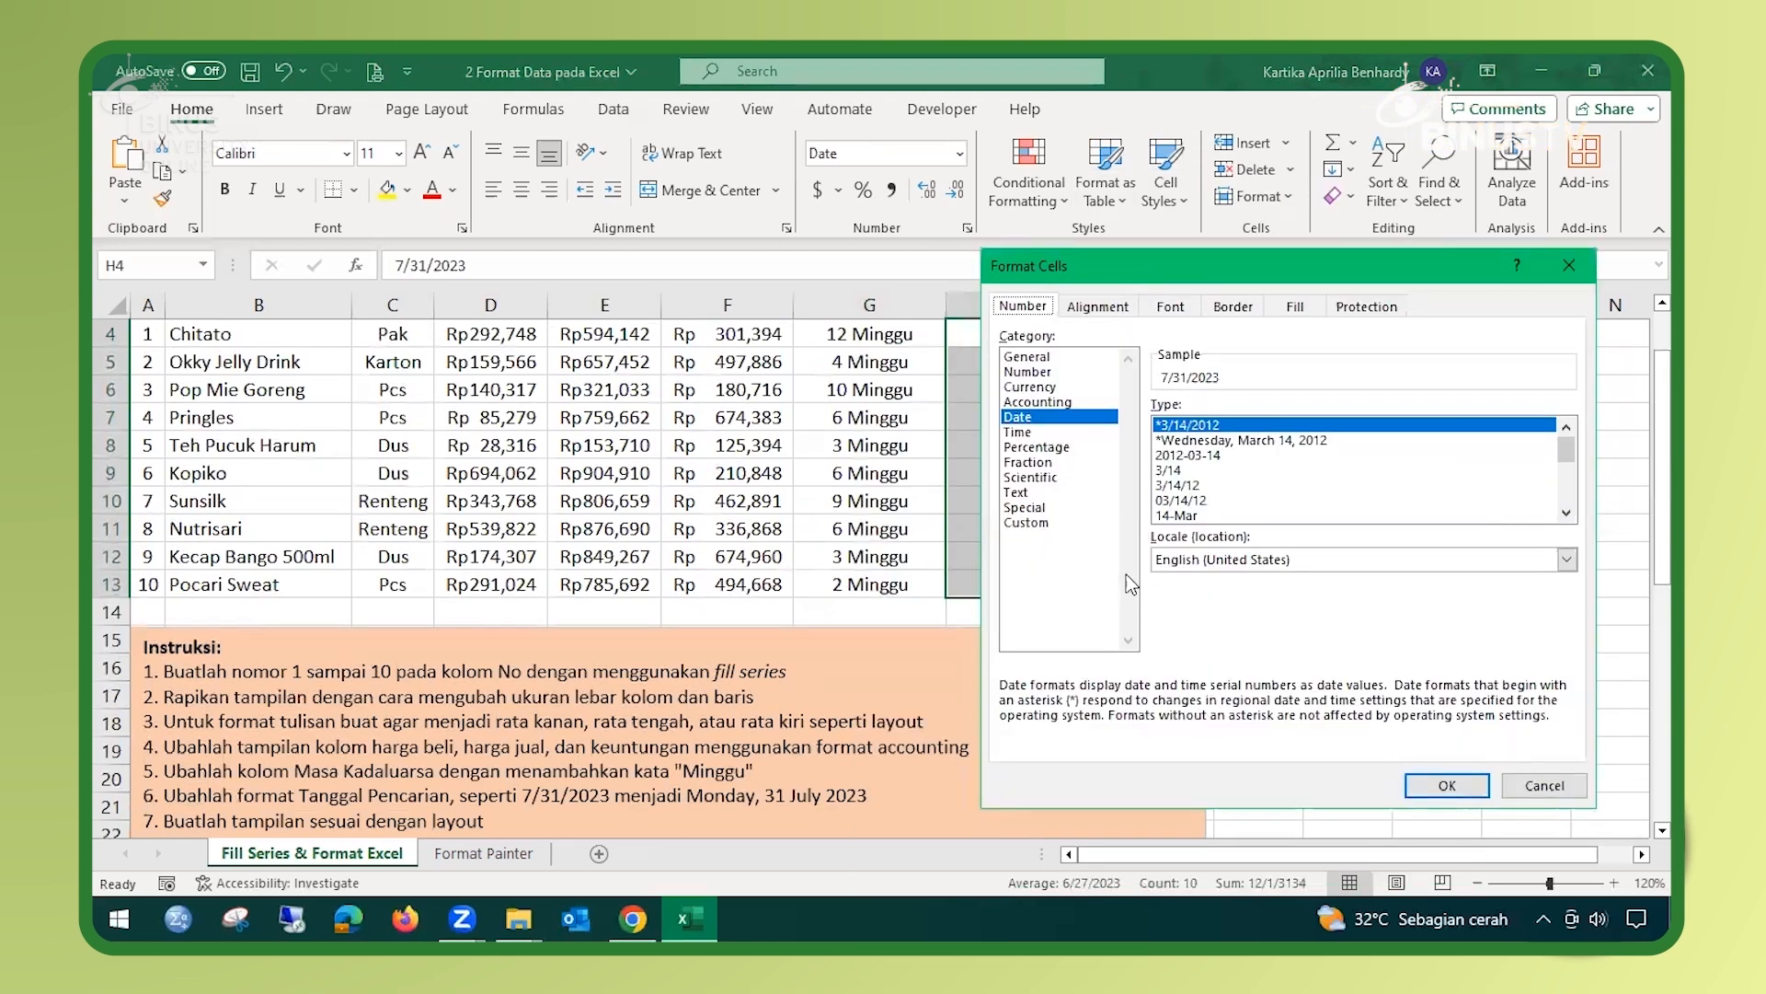
{"action": "left_click", "coordinate": [1065, 524]}
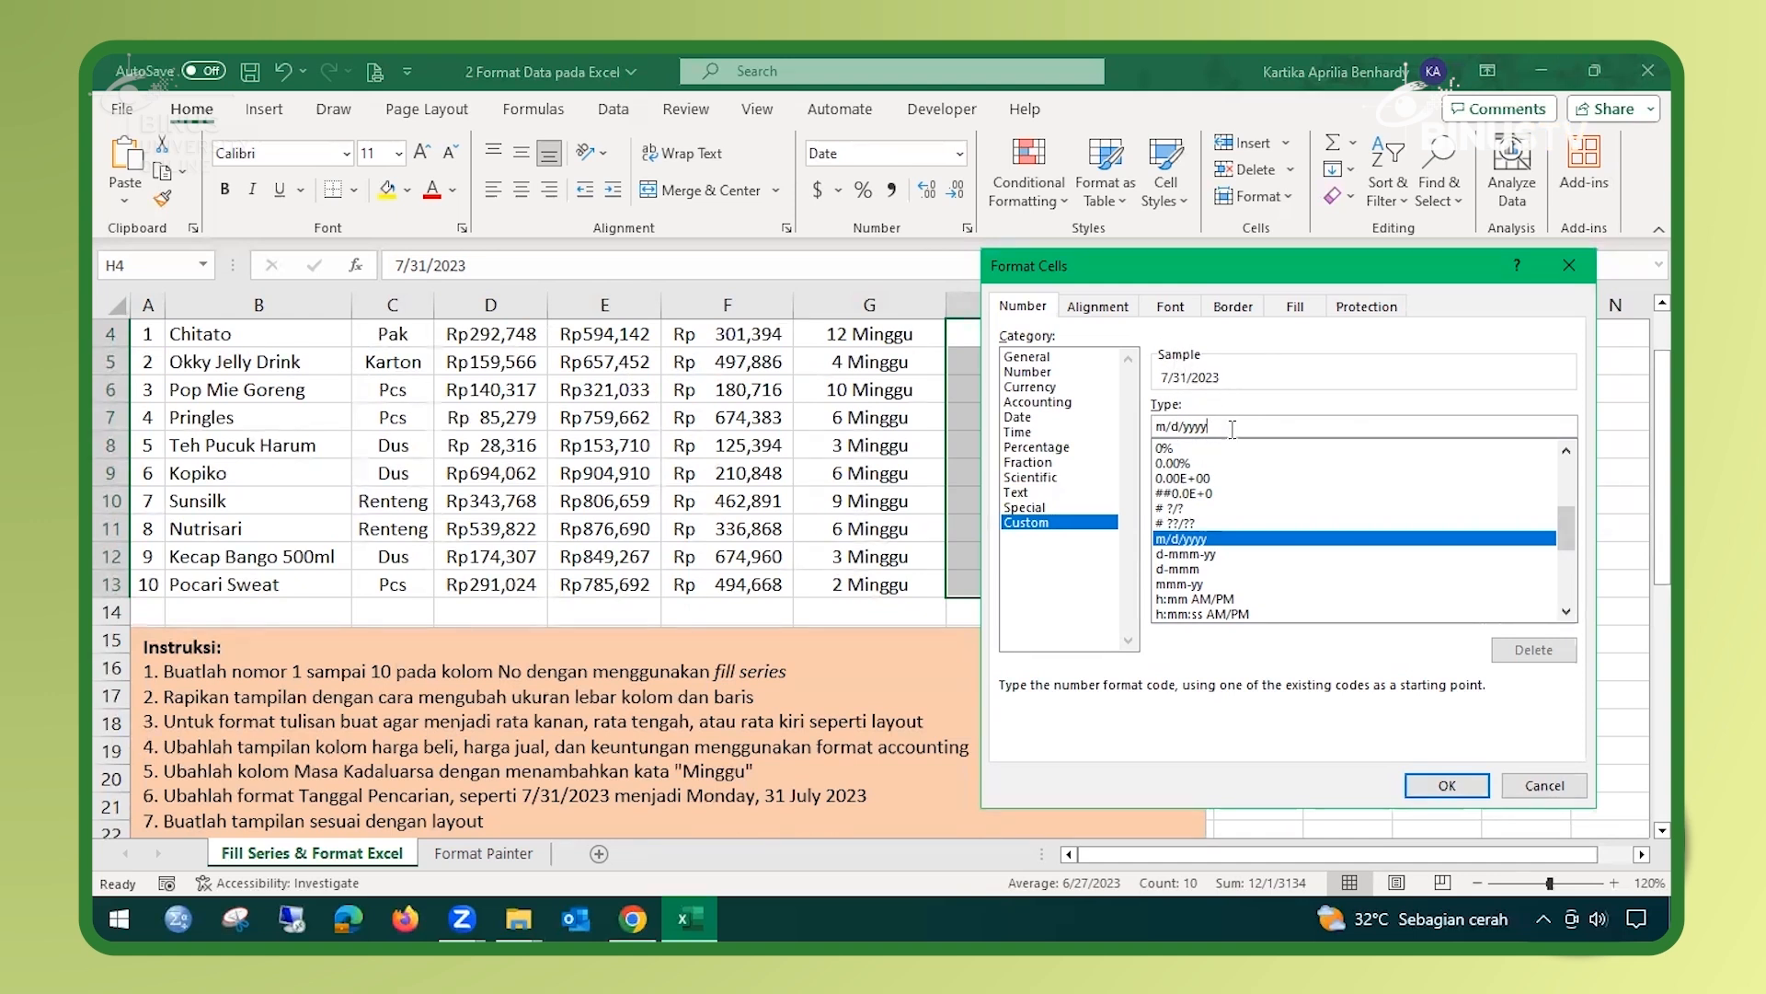
{"action": "left_click_drag", "start_coordinate": [1221, 425], "coordinate": [1152, 426]}
{"action": "left_click_drag", "start_coordinate": [1233, 426], "coordinate": [1111, 419]}
{"action": "type", "text": "dddd"}
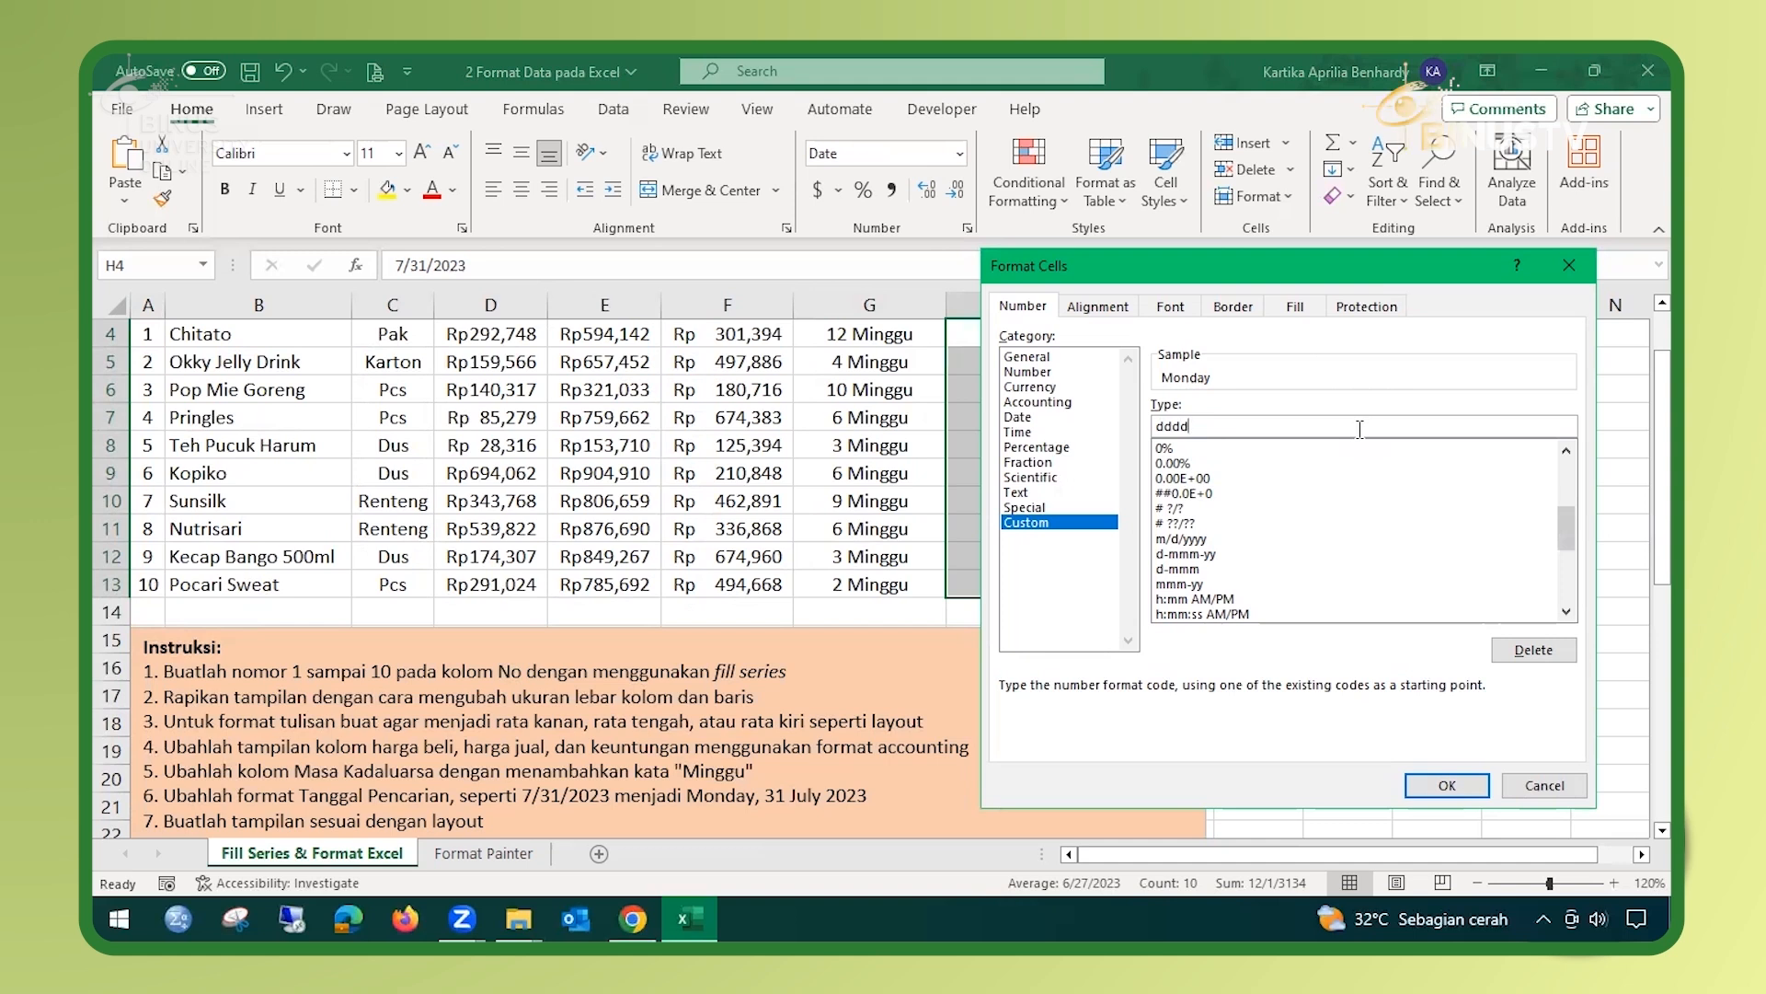
{"action": "key", "text": "BackSpace"}
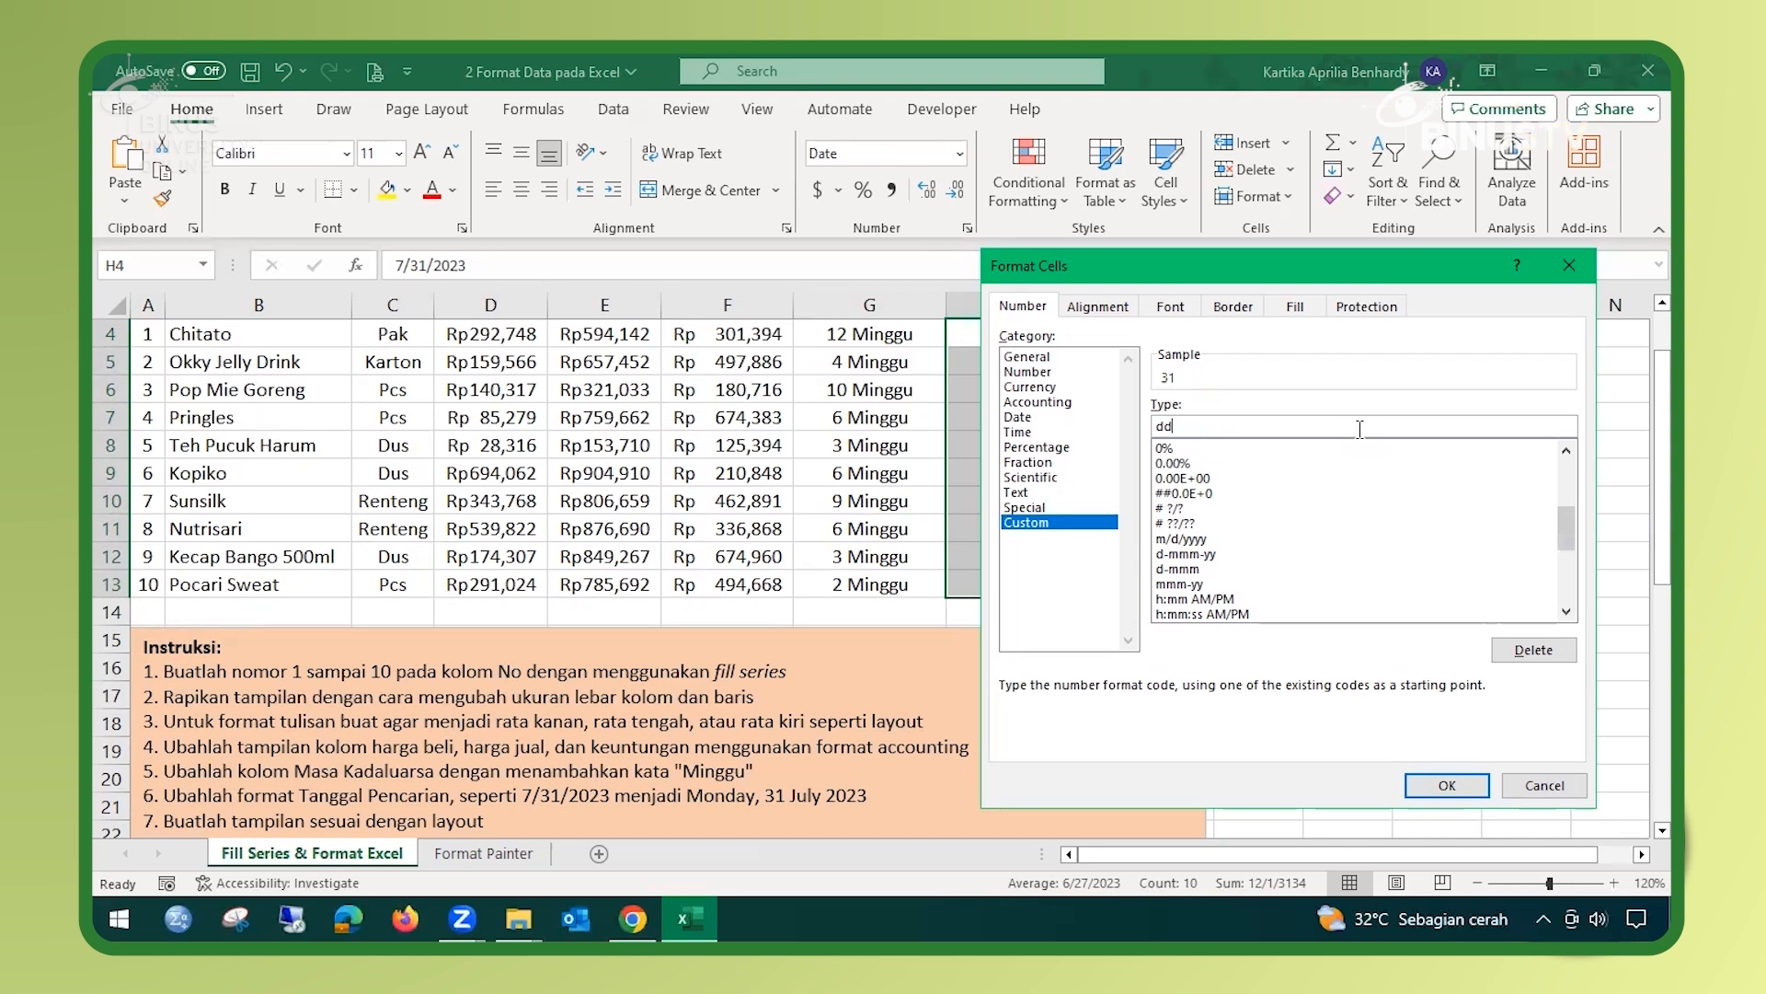
{"action": "key", "text": "BackSpace"}
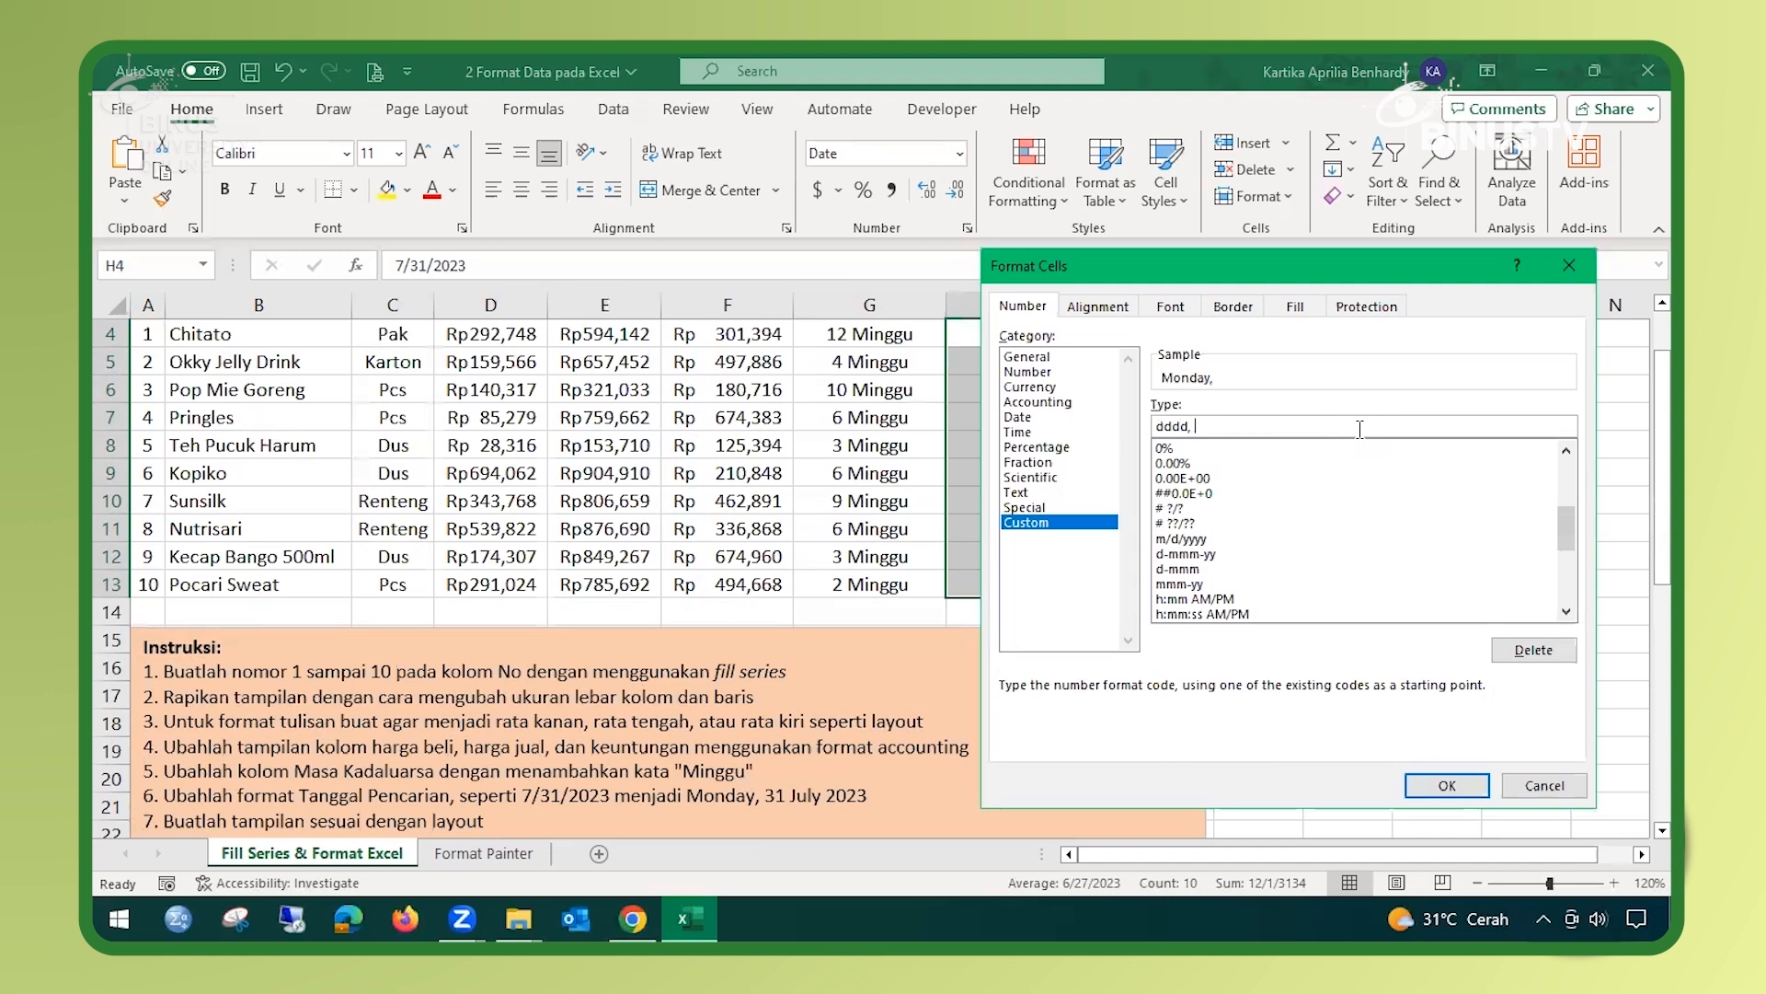
{"action": "type", "text": "d"}
{"action": "key", "text": "BackSpace"}
{"action": "type", "text": "mmm"}
{"action": "type", "text": "yyyy"}
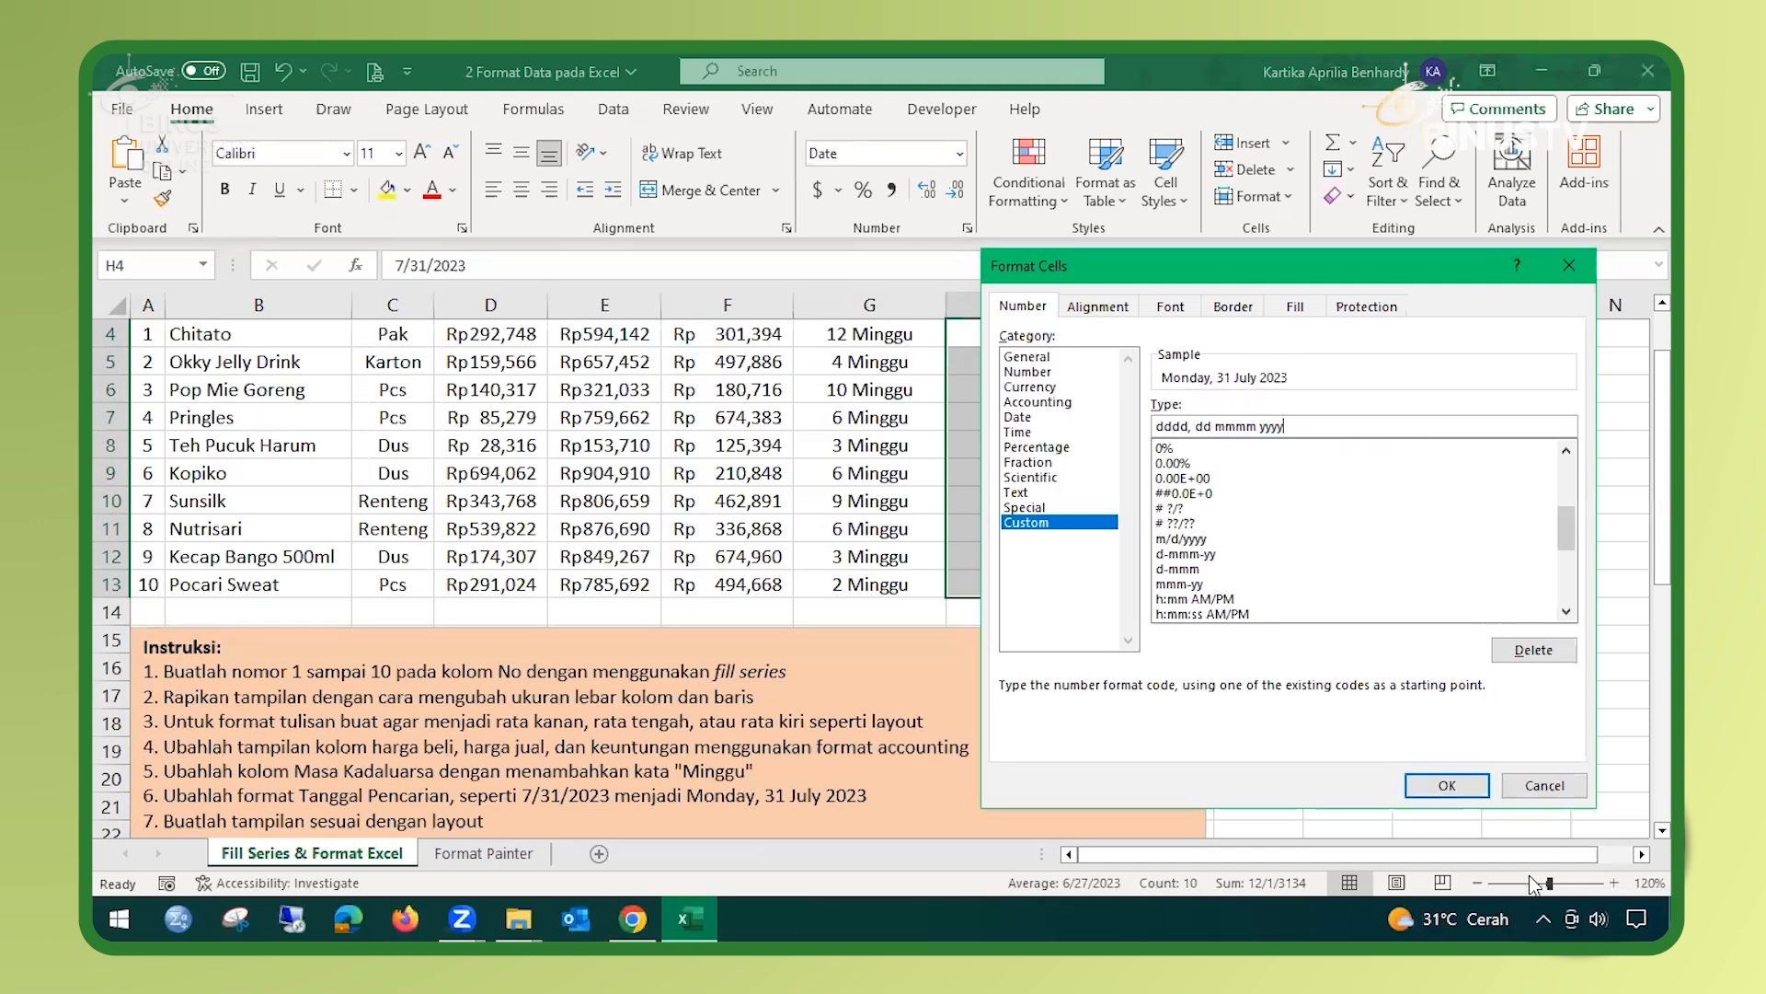
{"action": "left_click", "coordinate": [1448, 789]}
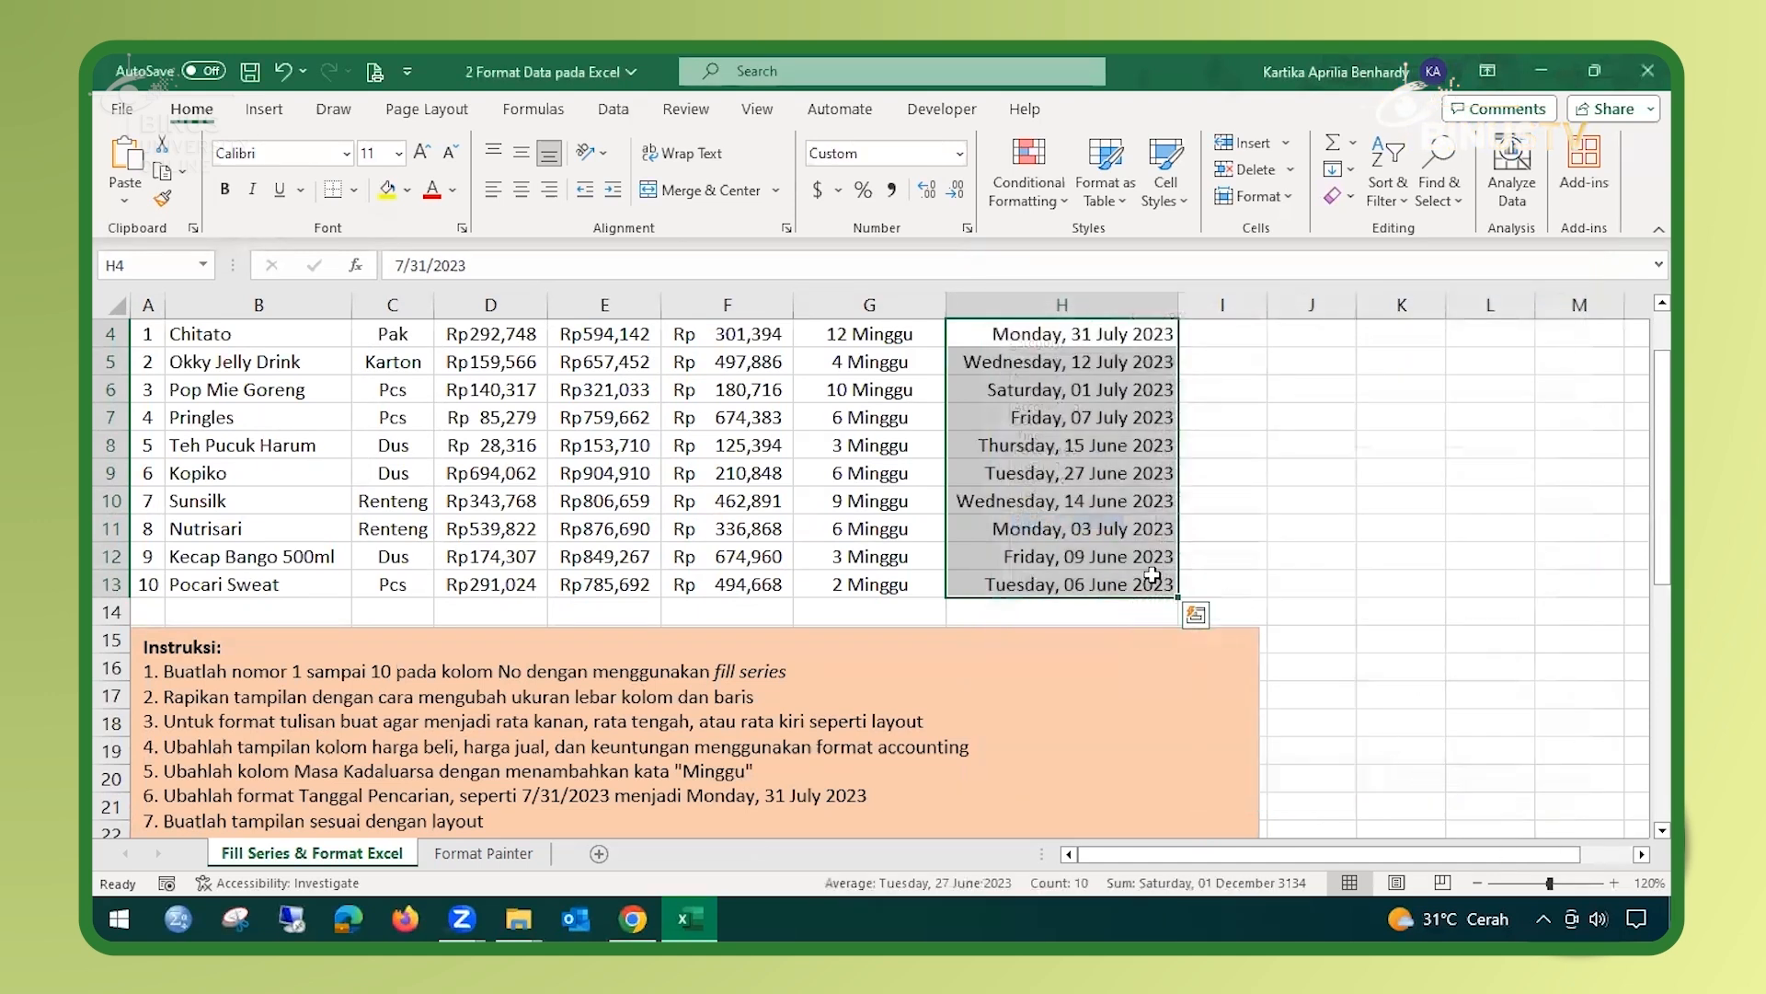
Step: Merge and centre the title across A1:H1, then make it bold with an orange fill, following the sample layout
{"action": "scroll", "coordinate": [1048, 414], "scroll_direction": "up", "scroll_amount": 1}
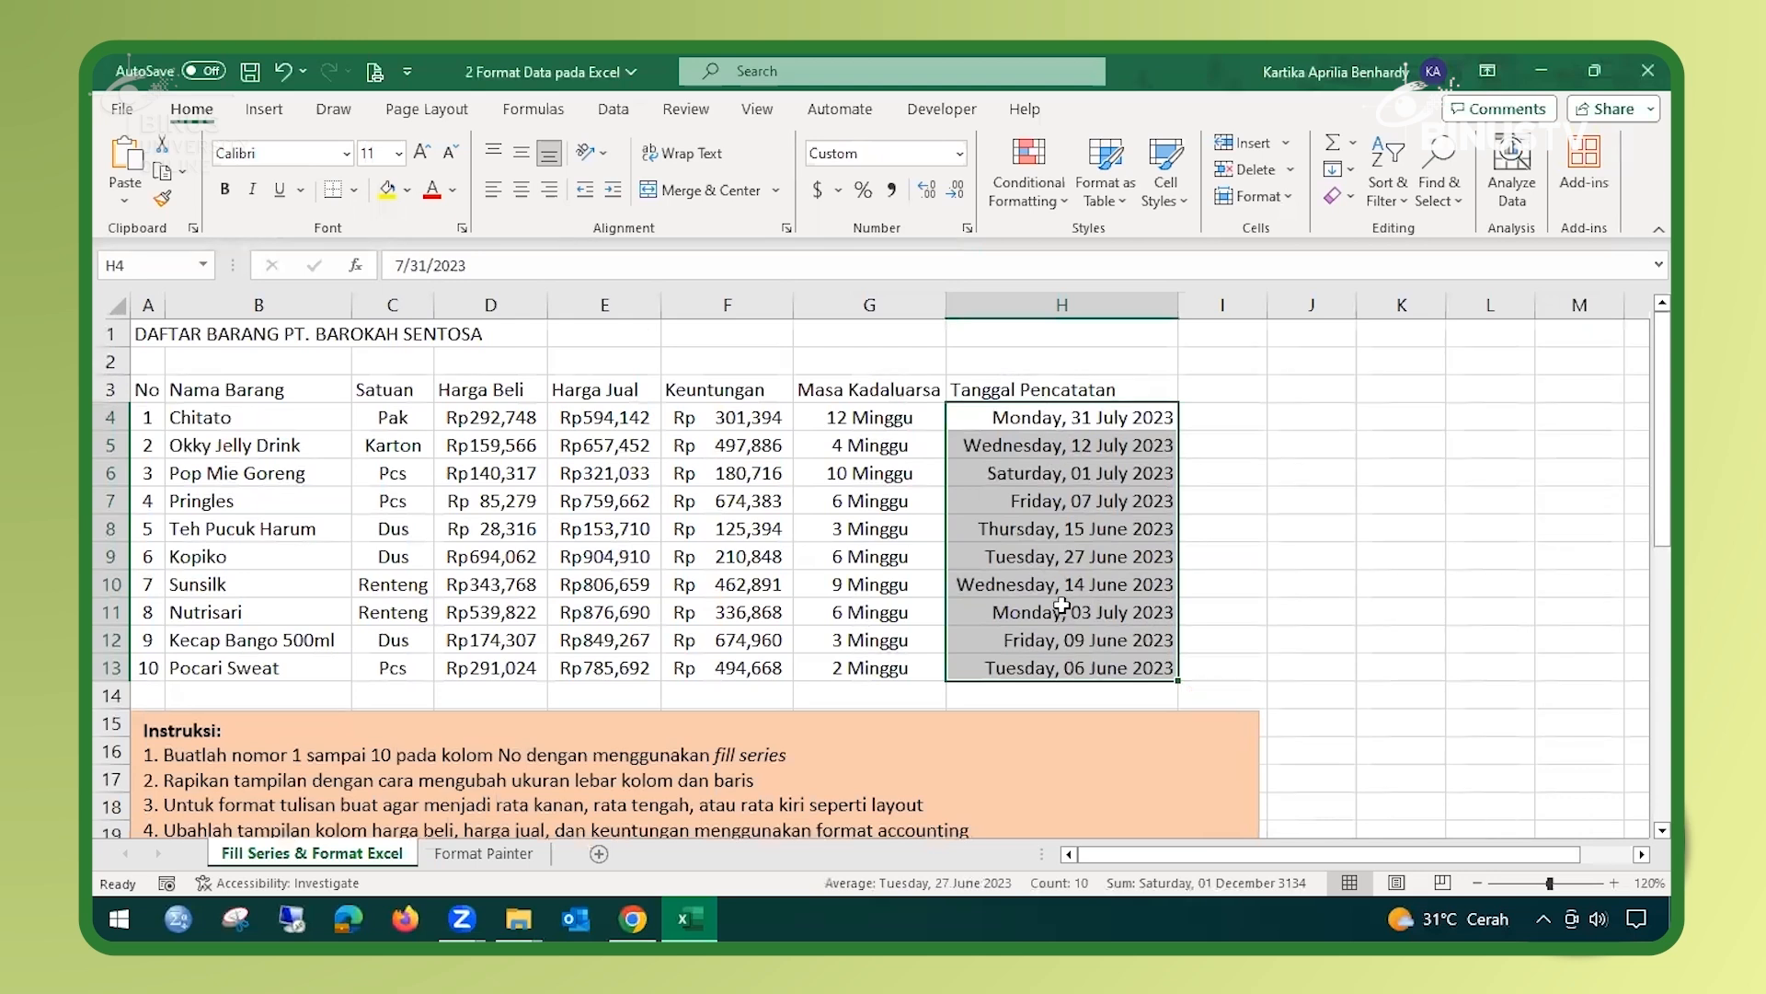
{"action": "scroll", "coordinate": [1062, 614], "scroll_direction": "down", "scroll_amount": 2}
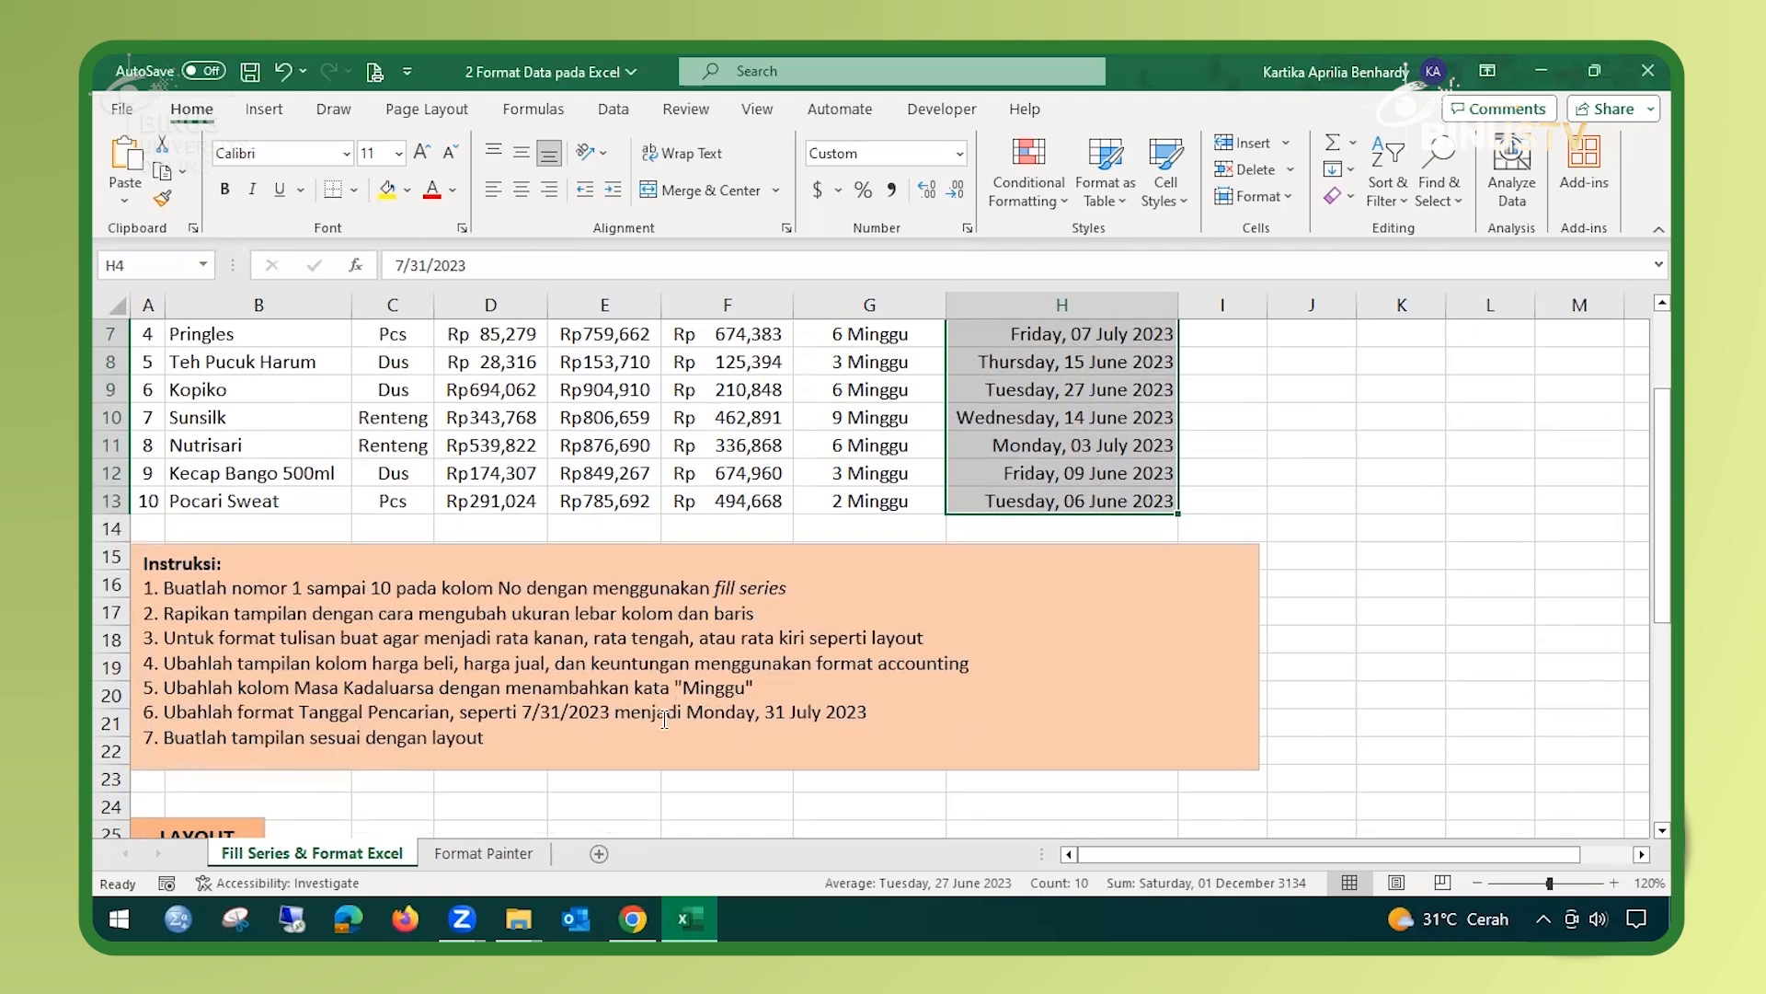
{"action": "scroll", "coordinate": [816, 568], "scroll_direction": "down", "scroll_amount": 5}
{"action": "scroll", "coordinate": [815, 568], "scroll_direction": "down", "scroll_amount": 1}
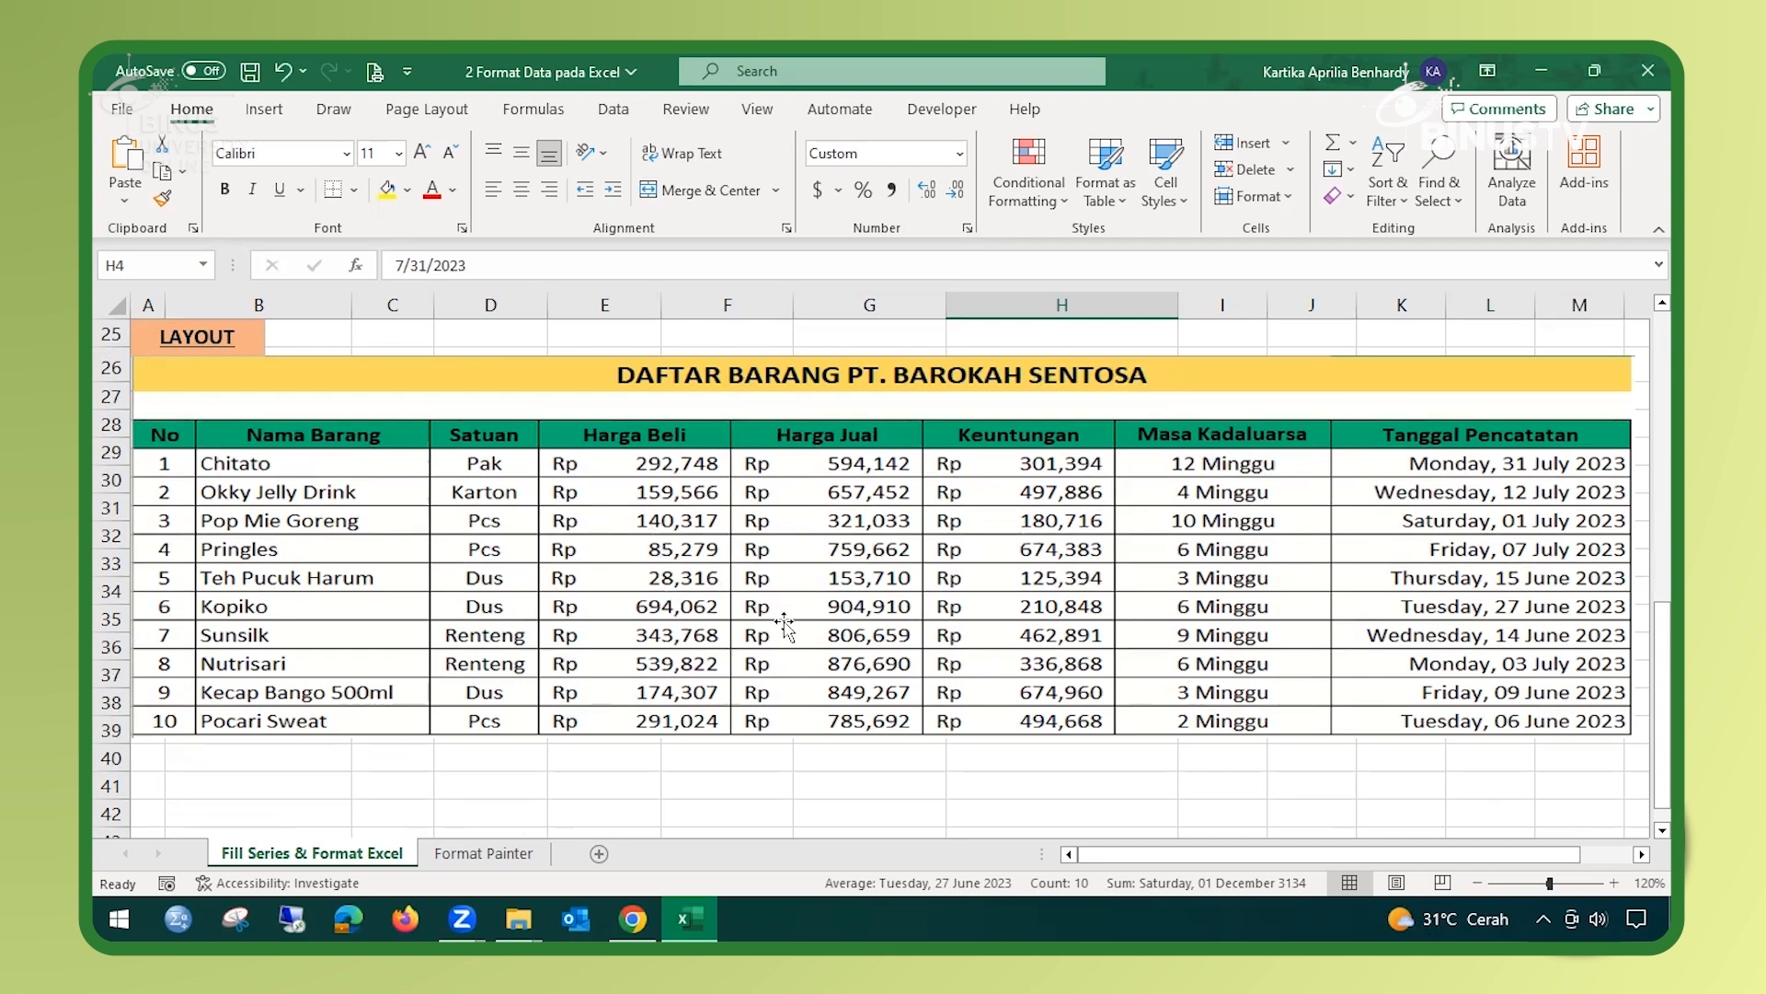
{"action": "scroll", "coordinate": [646, 608], "scroll_direction": "up", "scroll_amount": 2}
{"action": "scroll", "coordinate": [646, 609], "scroll_direction": "up", "scroll_amount": 6}
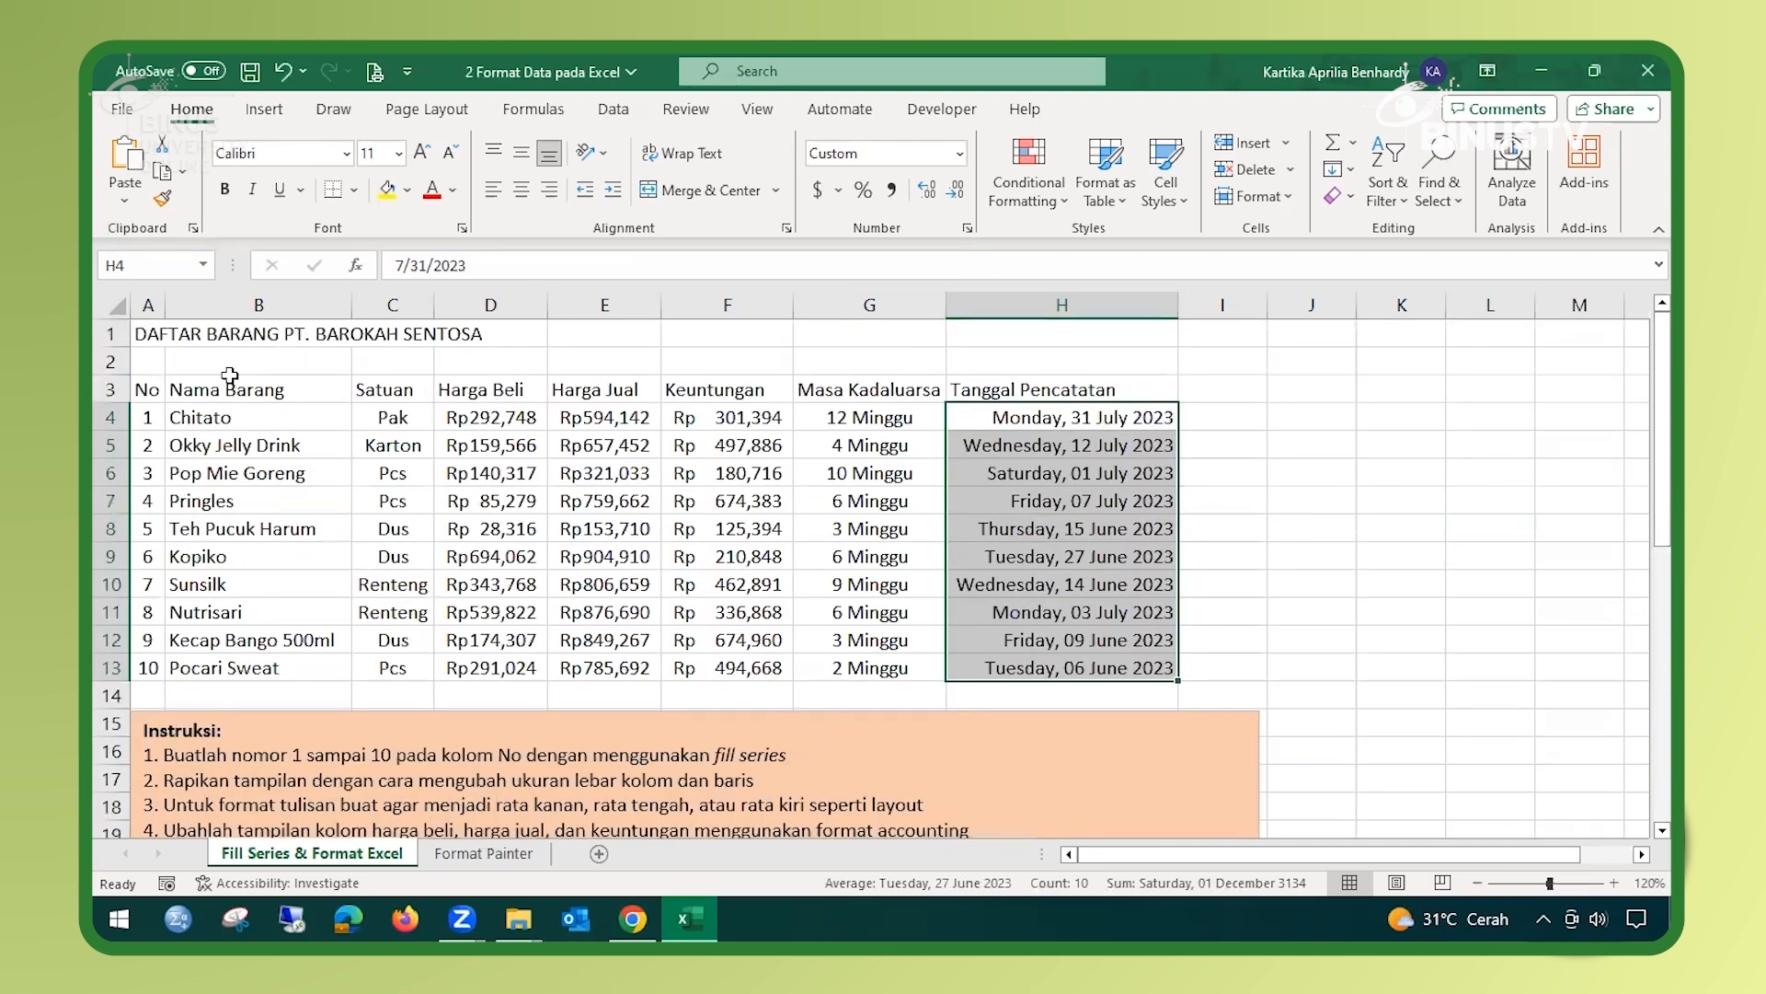
{"action": "left_click_drag", "start_coordinate": [155, 327], "coordinate": [1030, 332]}
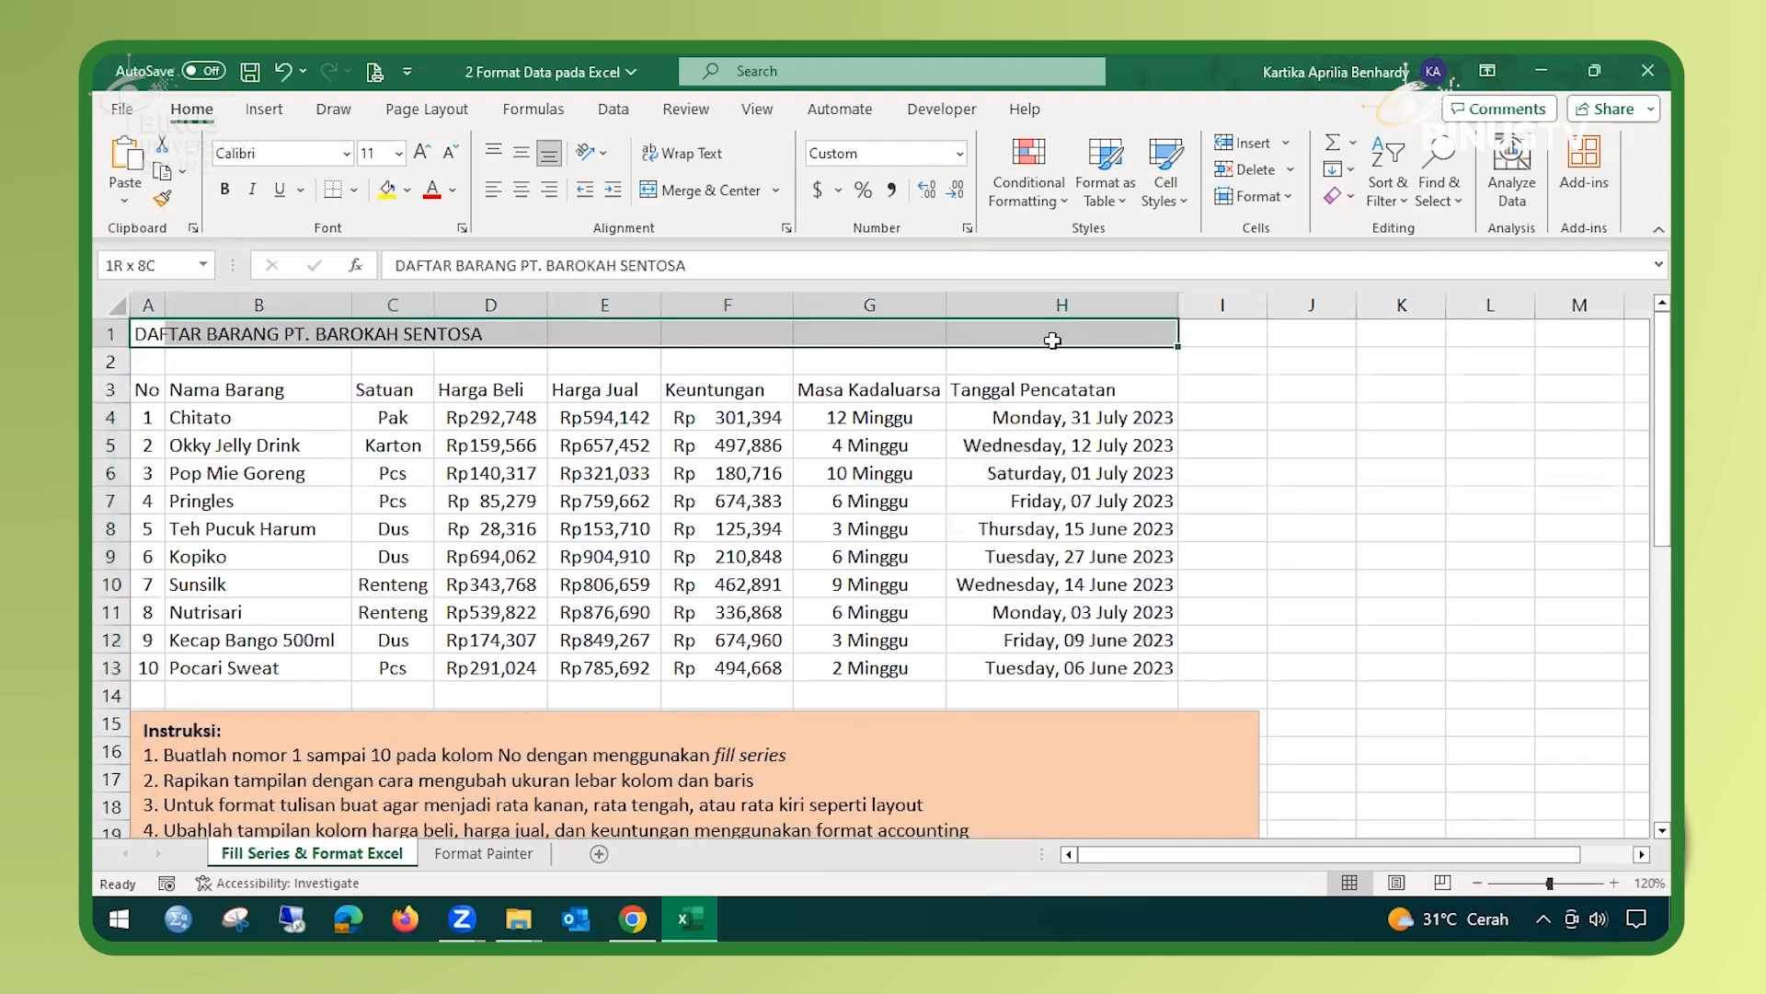
{"action": "left_click", "coordinate": [694, 190]}
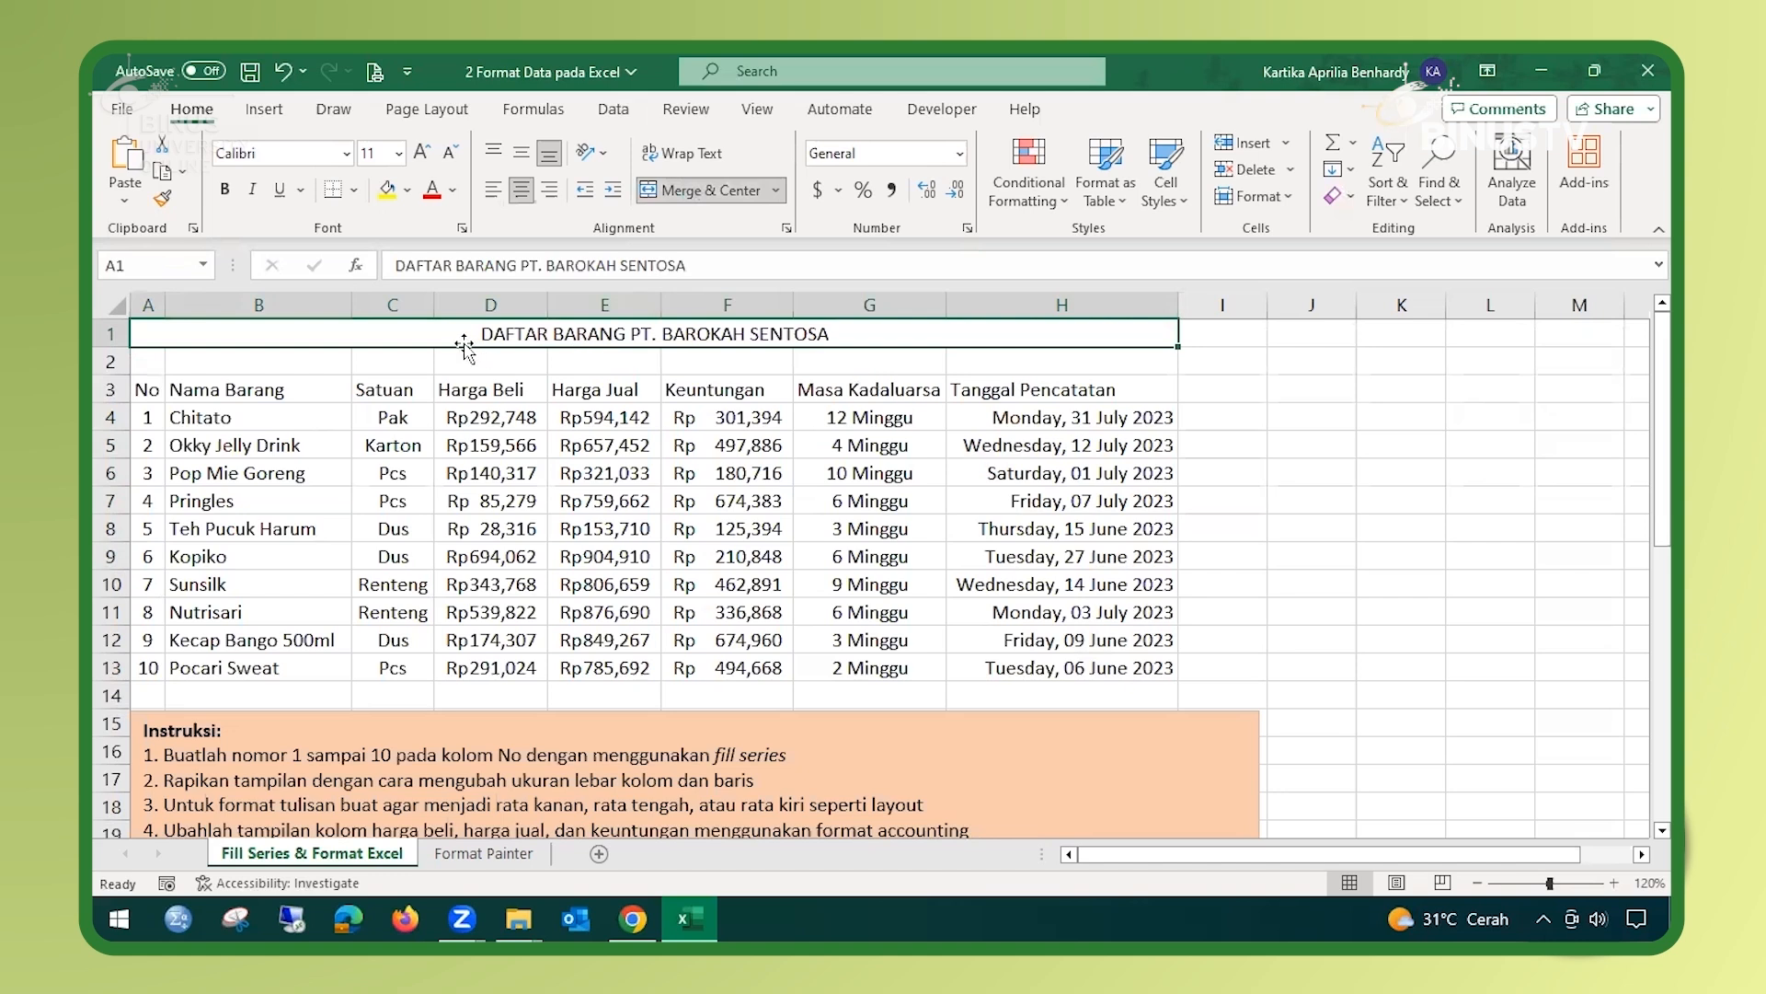
{"action": "left_click", "coordinate": [225, 190]}
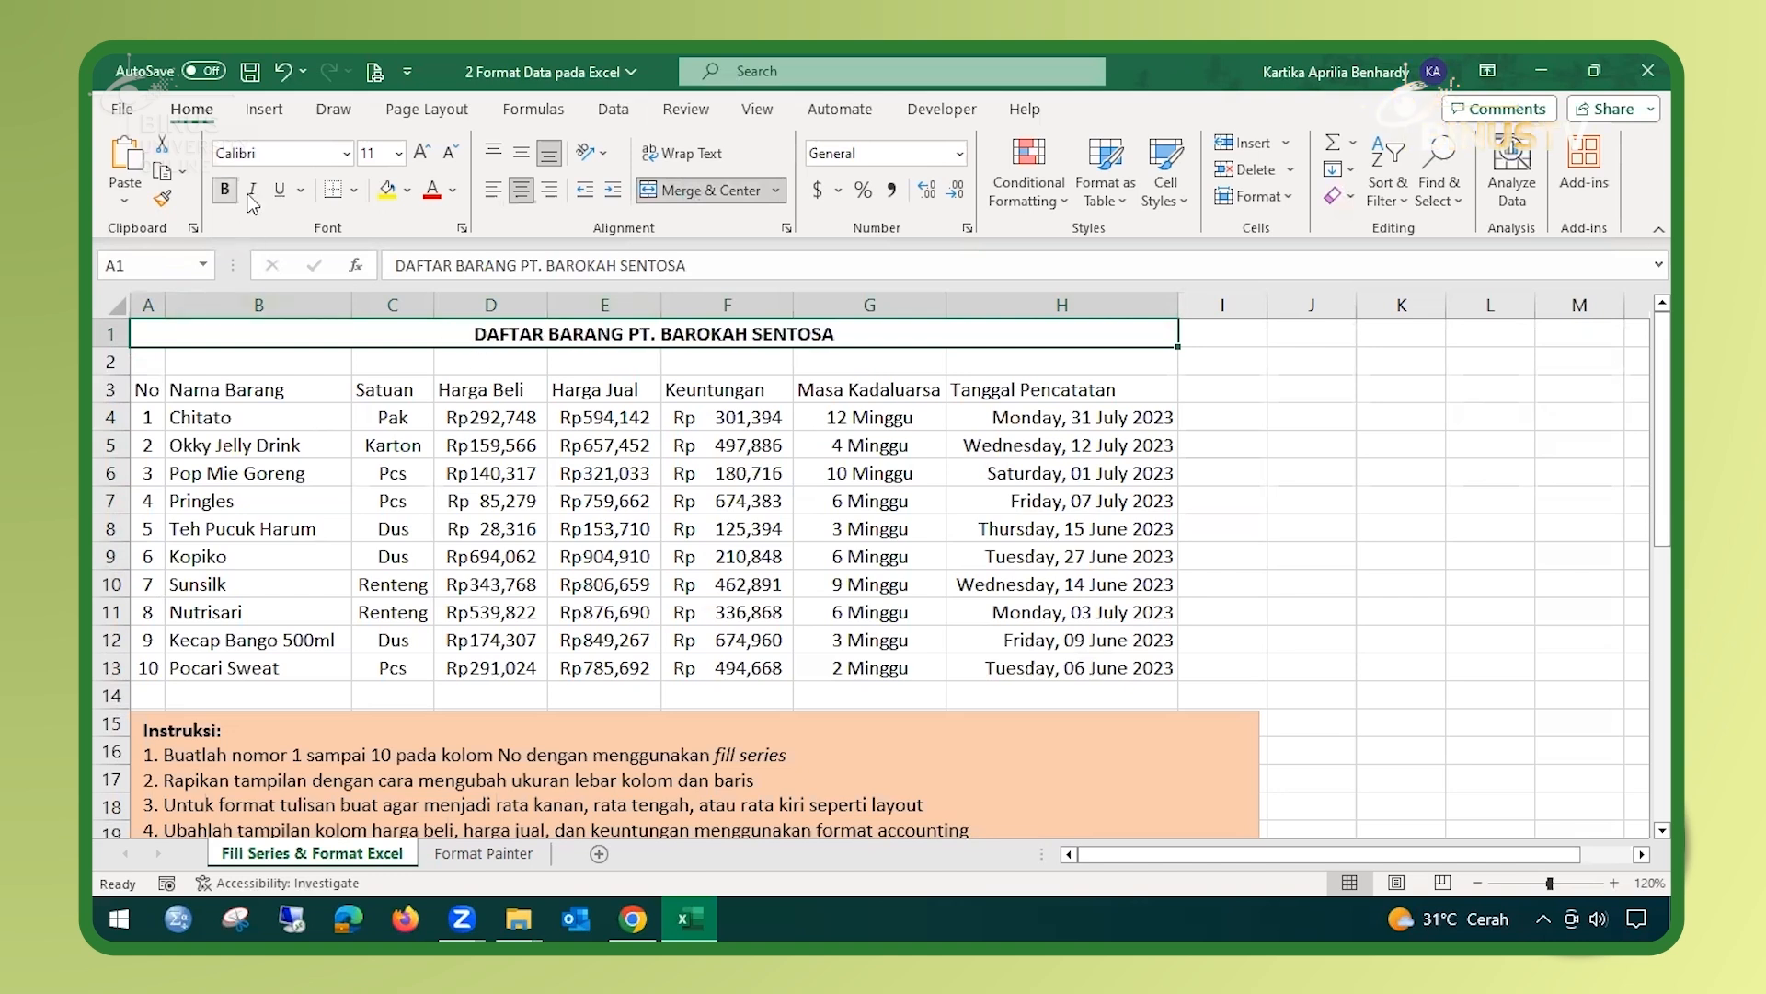
{"action": "left_click", "coordinate": [407, 191]}
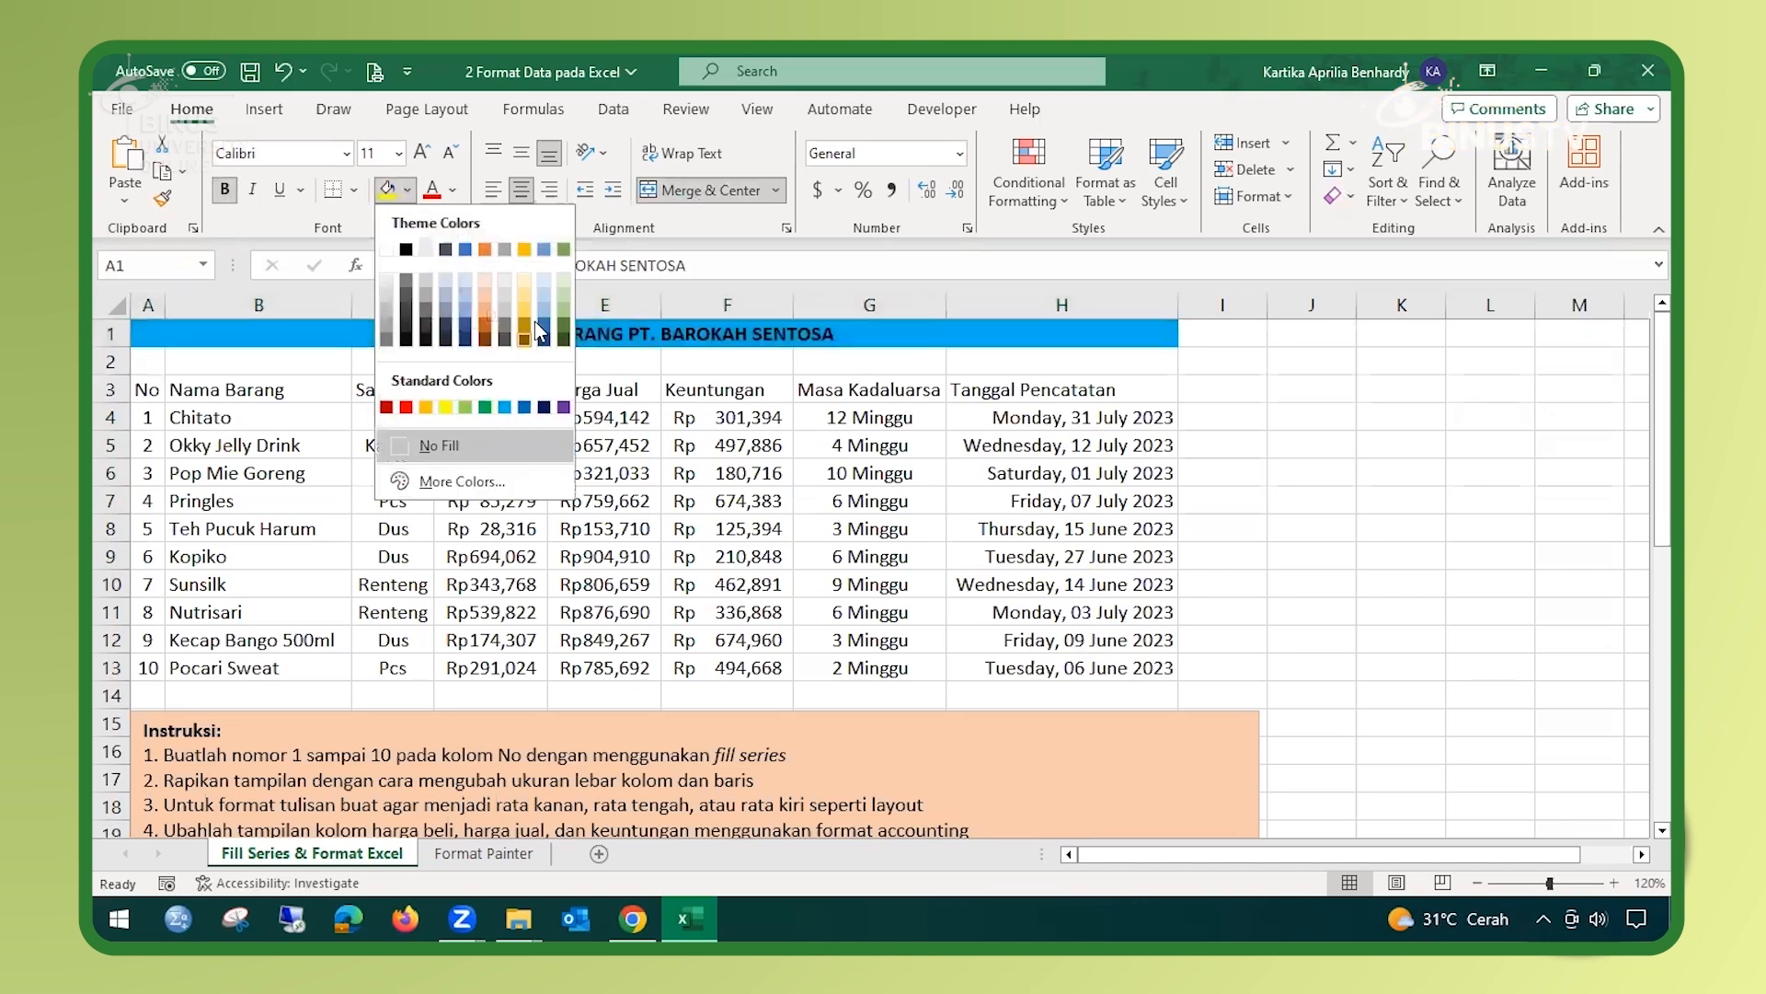
{"action": "left_click", "coordinate": [424, 410]}
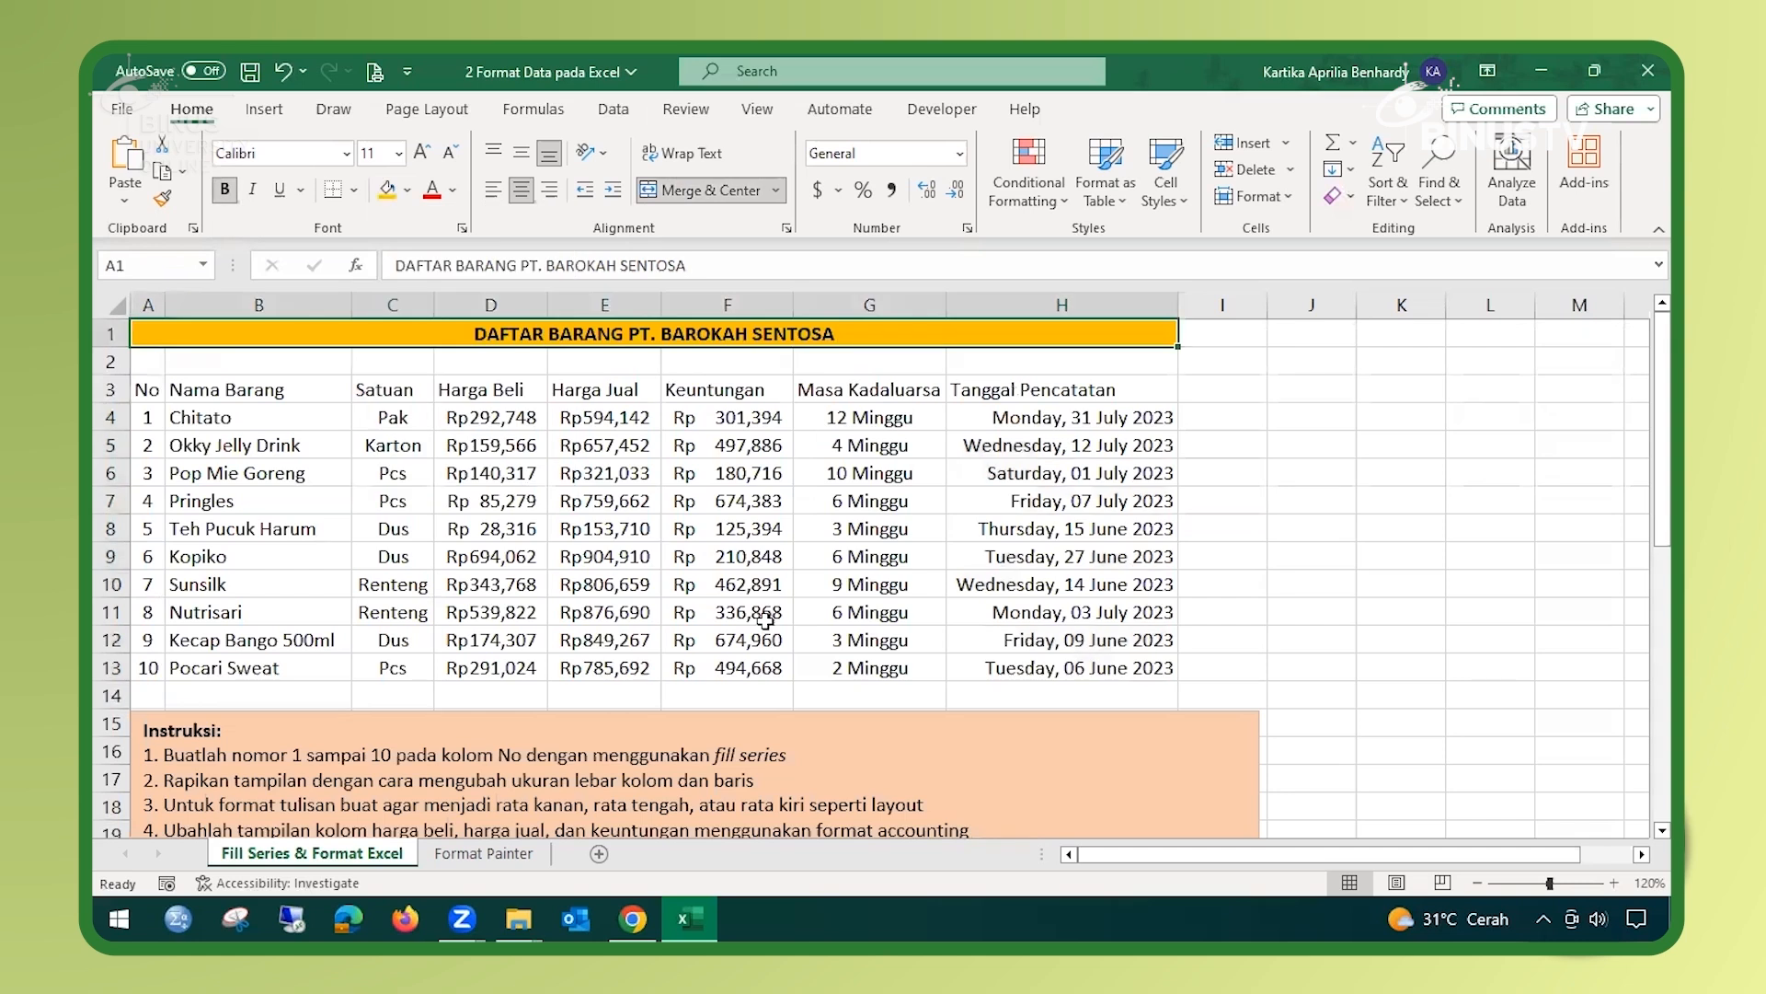
Step: Make the header row A3:H3 bold and centred with a green fill
{"action": "left_click_drag", "start_coordinate": [150, 389], "coordinate": [1049, 390]}
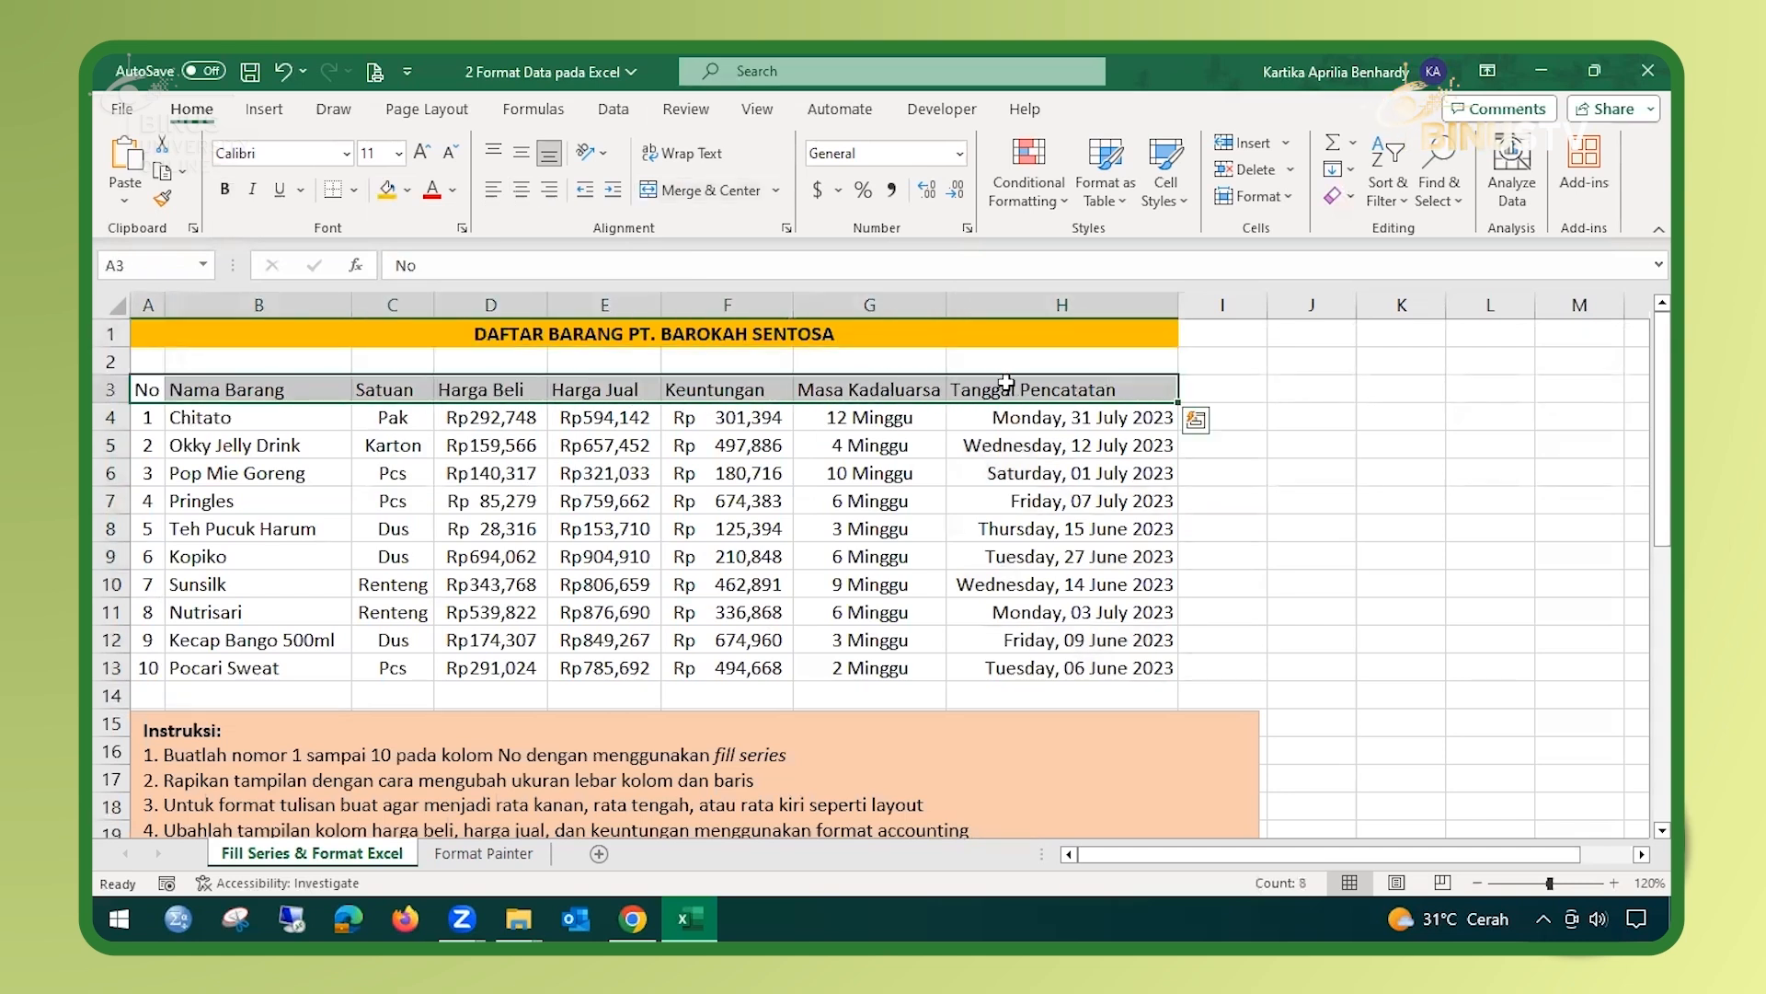
{"action": "left_click", "coordinate": [225, 190]}
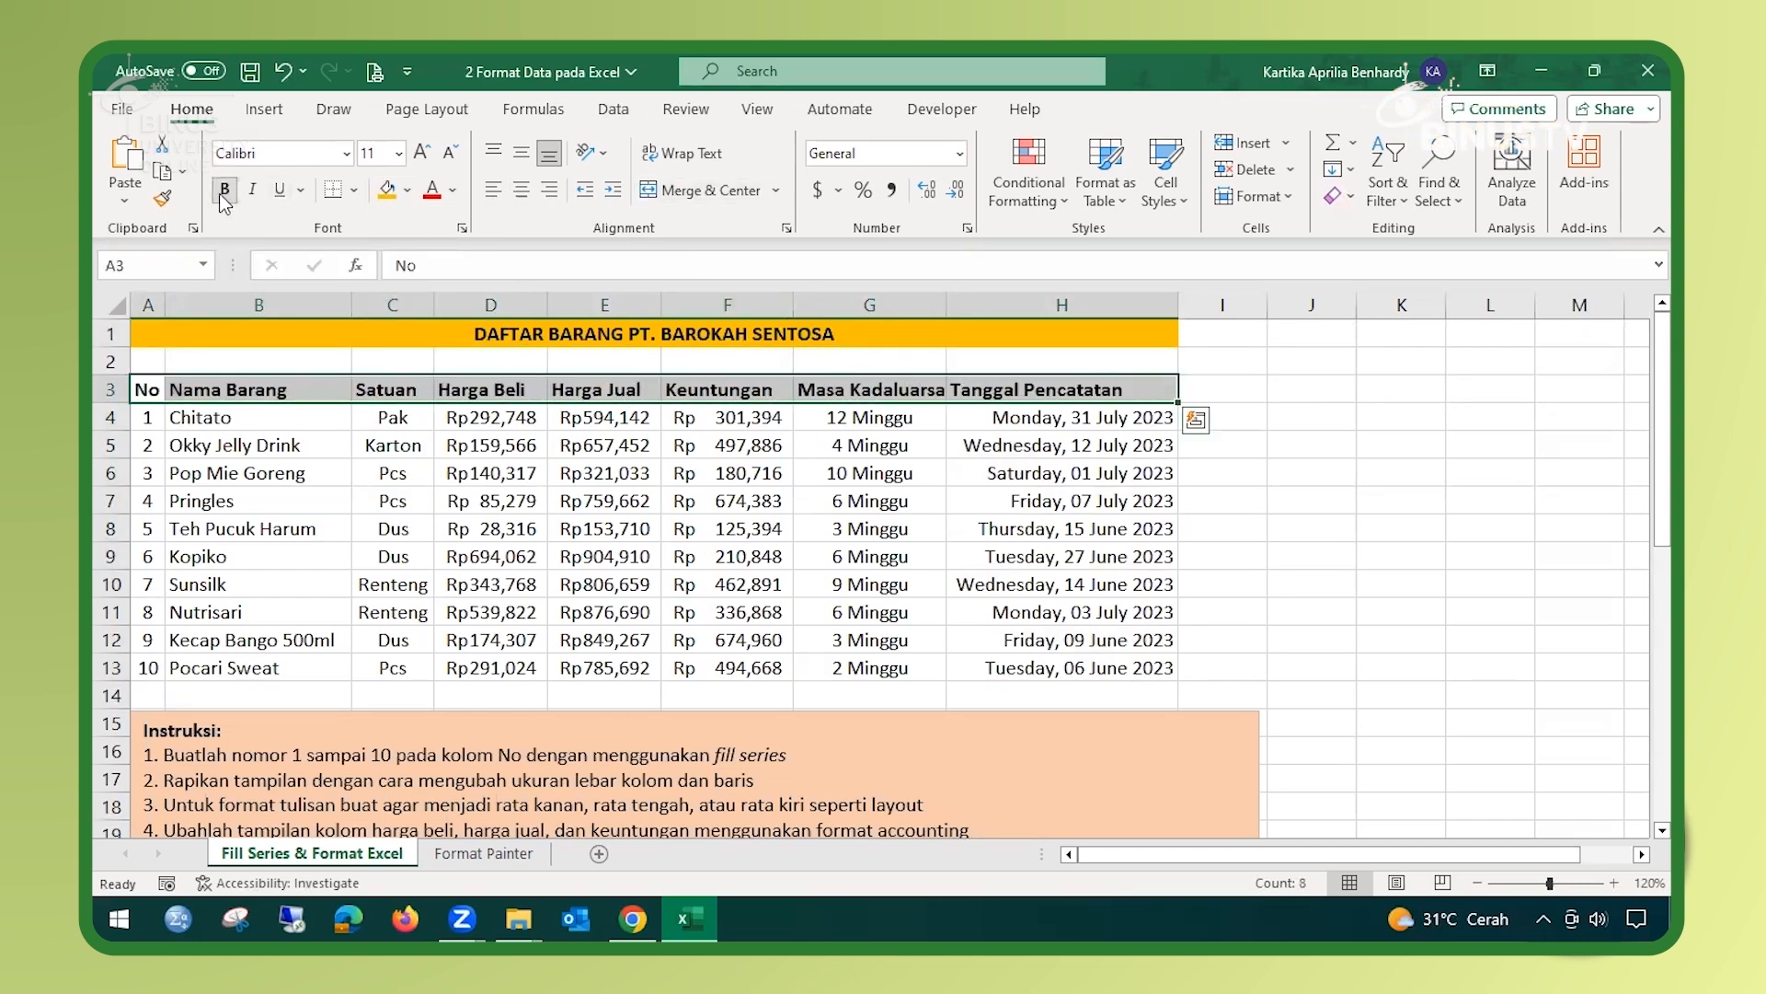
{"action": "left_click", "coordinate": [407, 189]}
{"action": "left_click", "coordinate": [485, 408]}
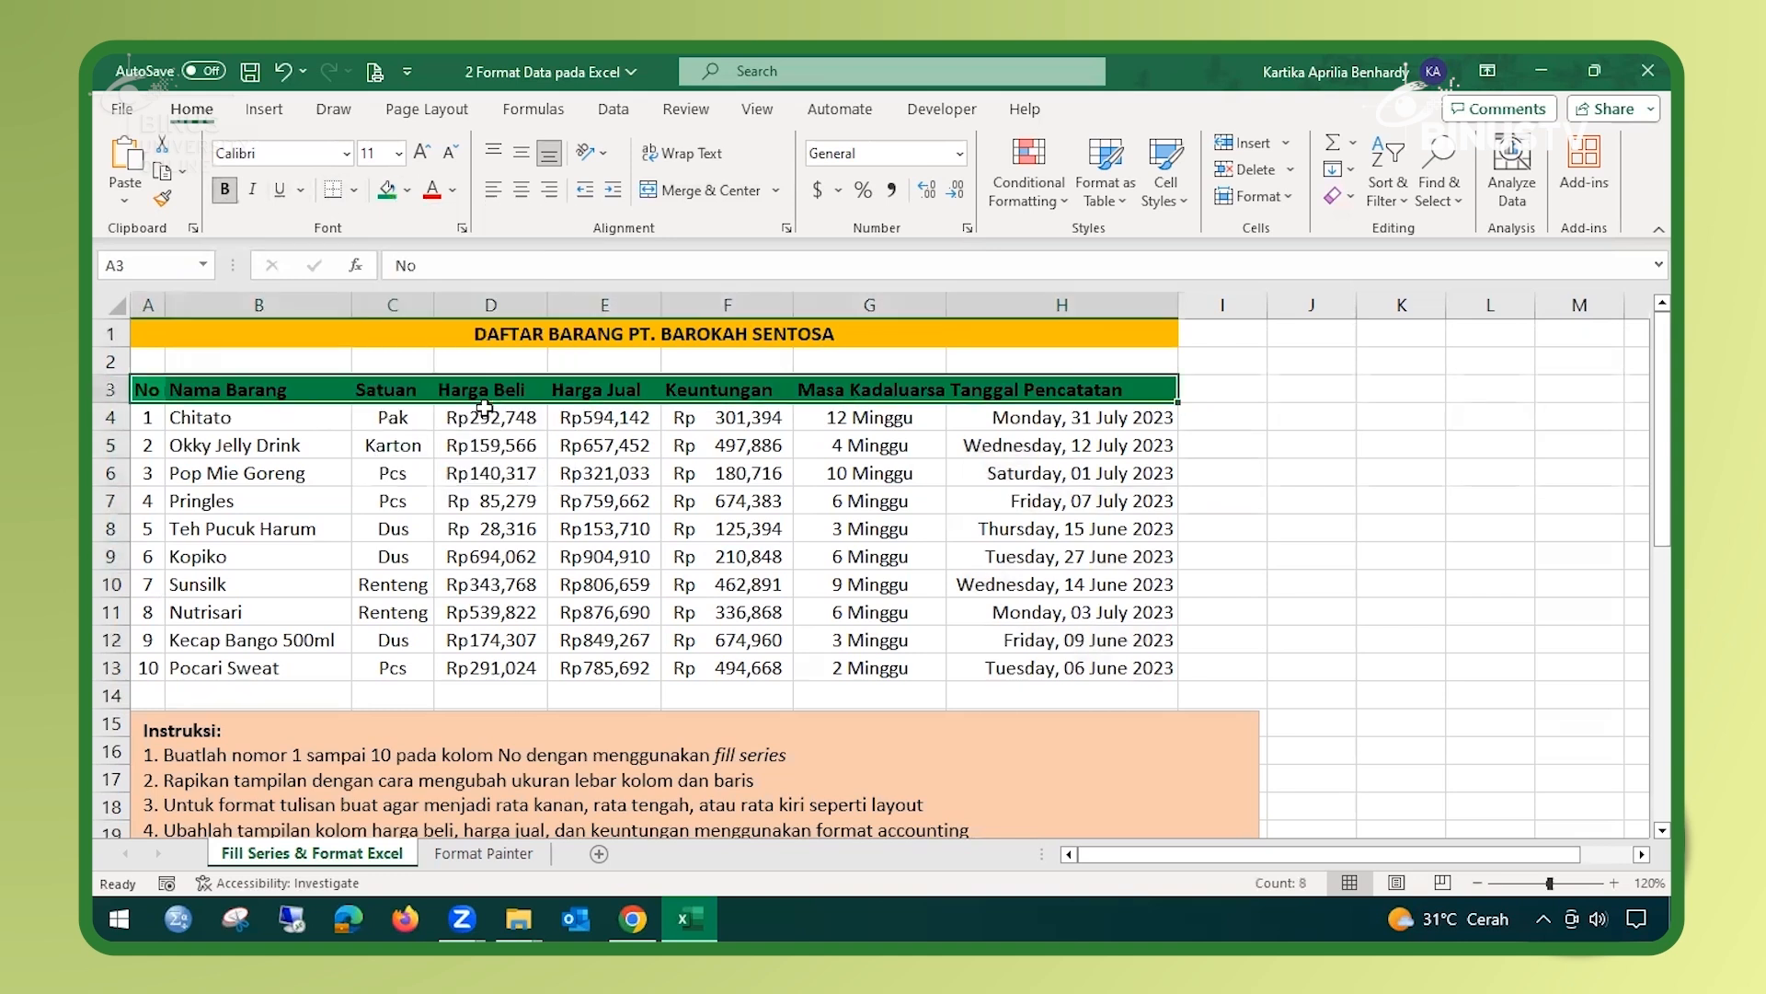
{"action": "left_click", "coordinate": [521, 197]}
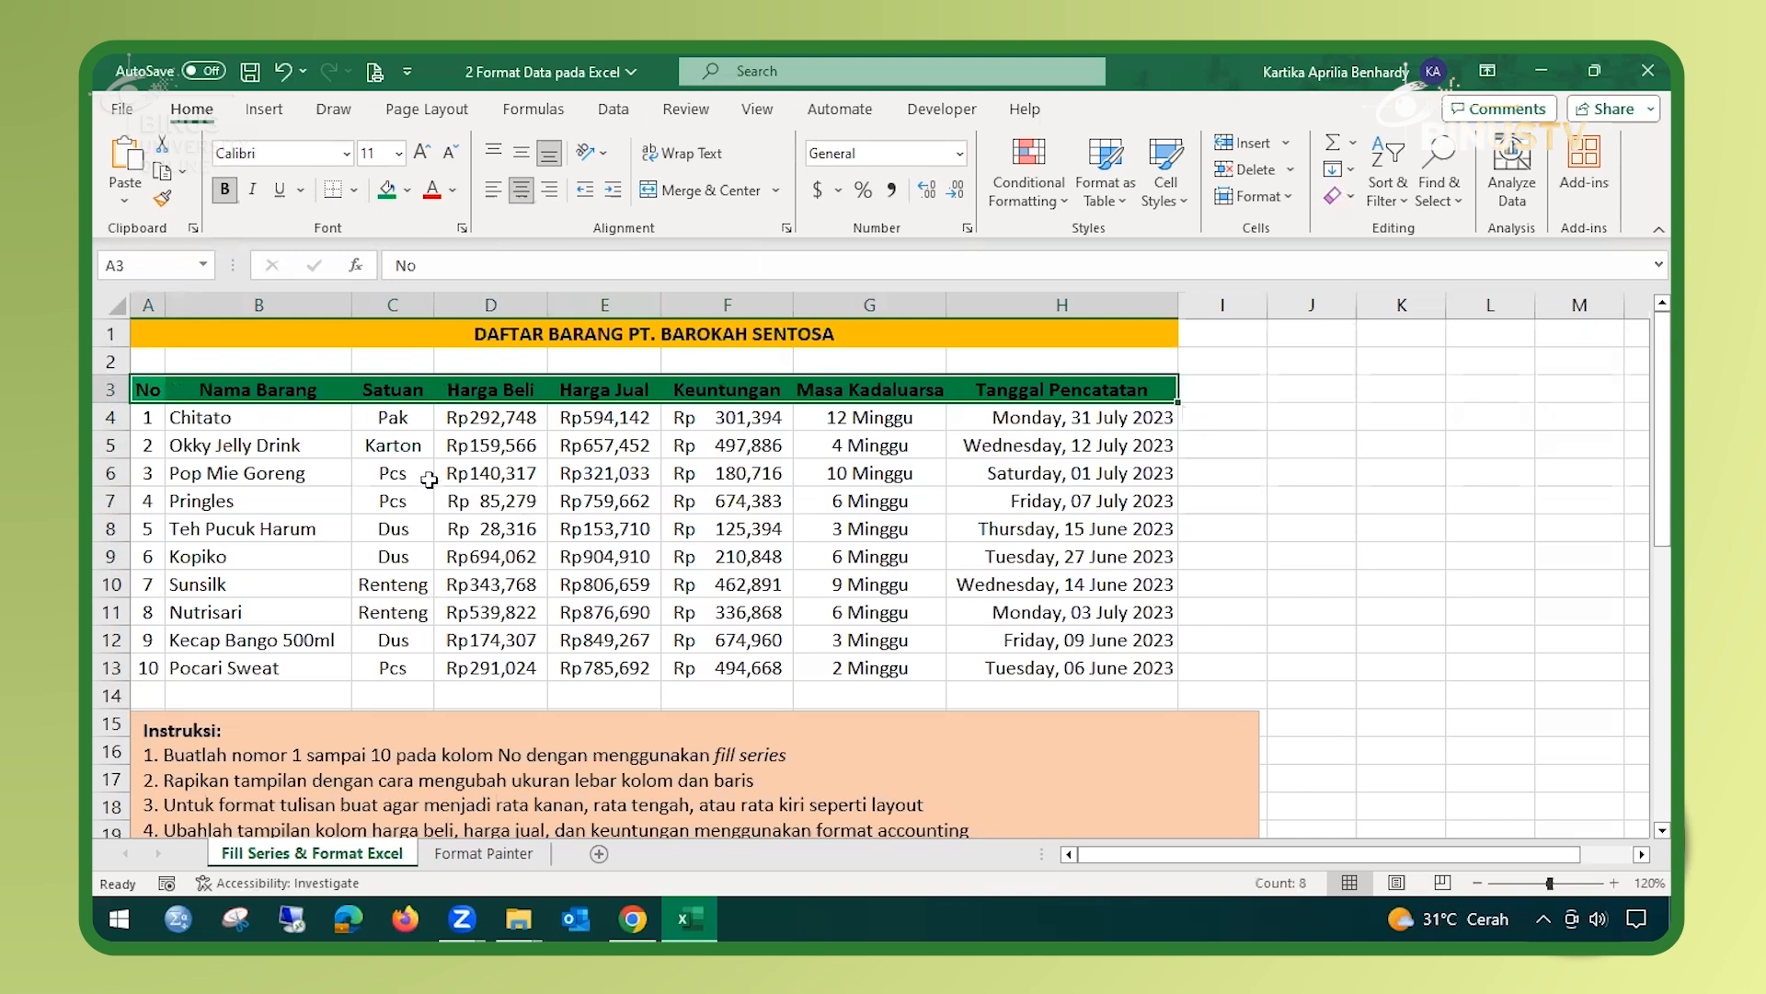
Step: Apply All Borders to the whole item table in A3:H13
{"action": "left_click_drag", "start_coordinate": [147, 389], "coordinate": [1115, 656]}
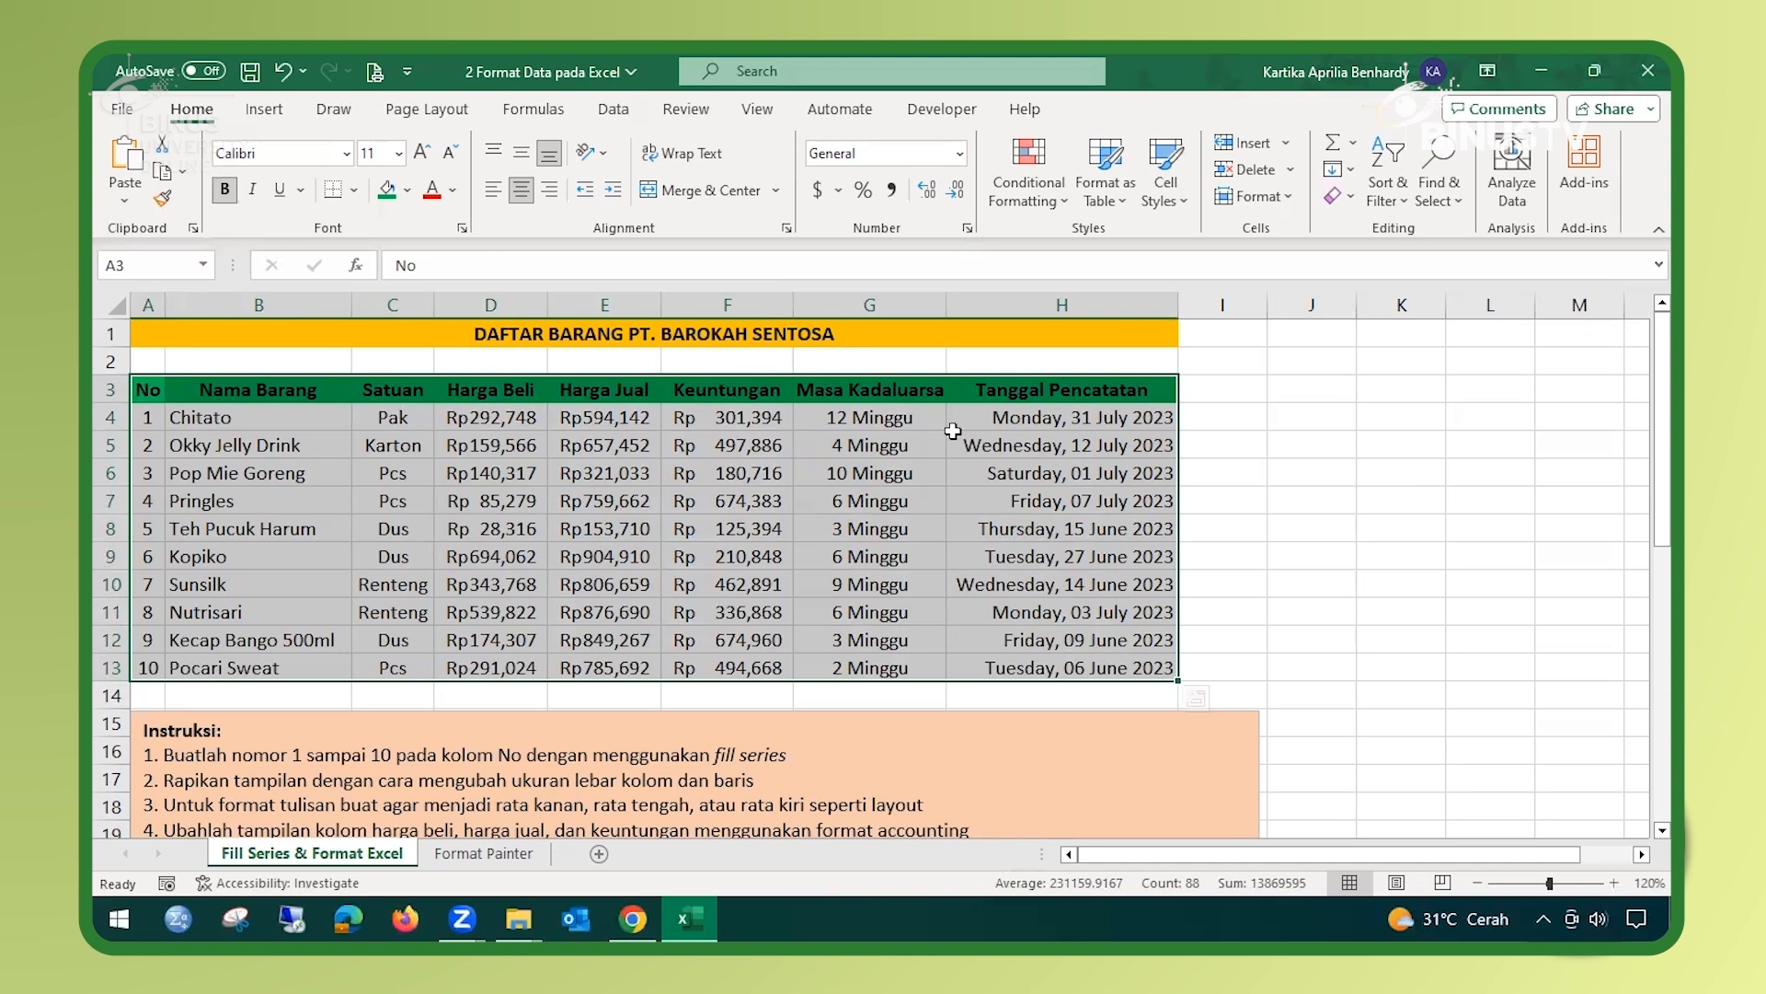
{"action": "left_click", "coordinate": [354, 191]}
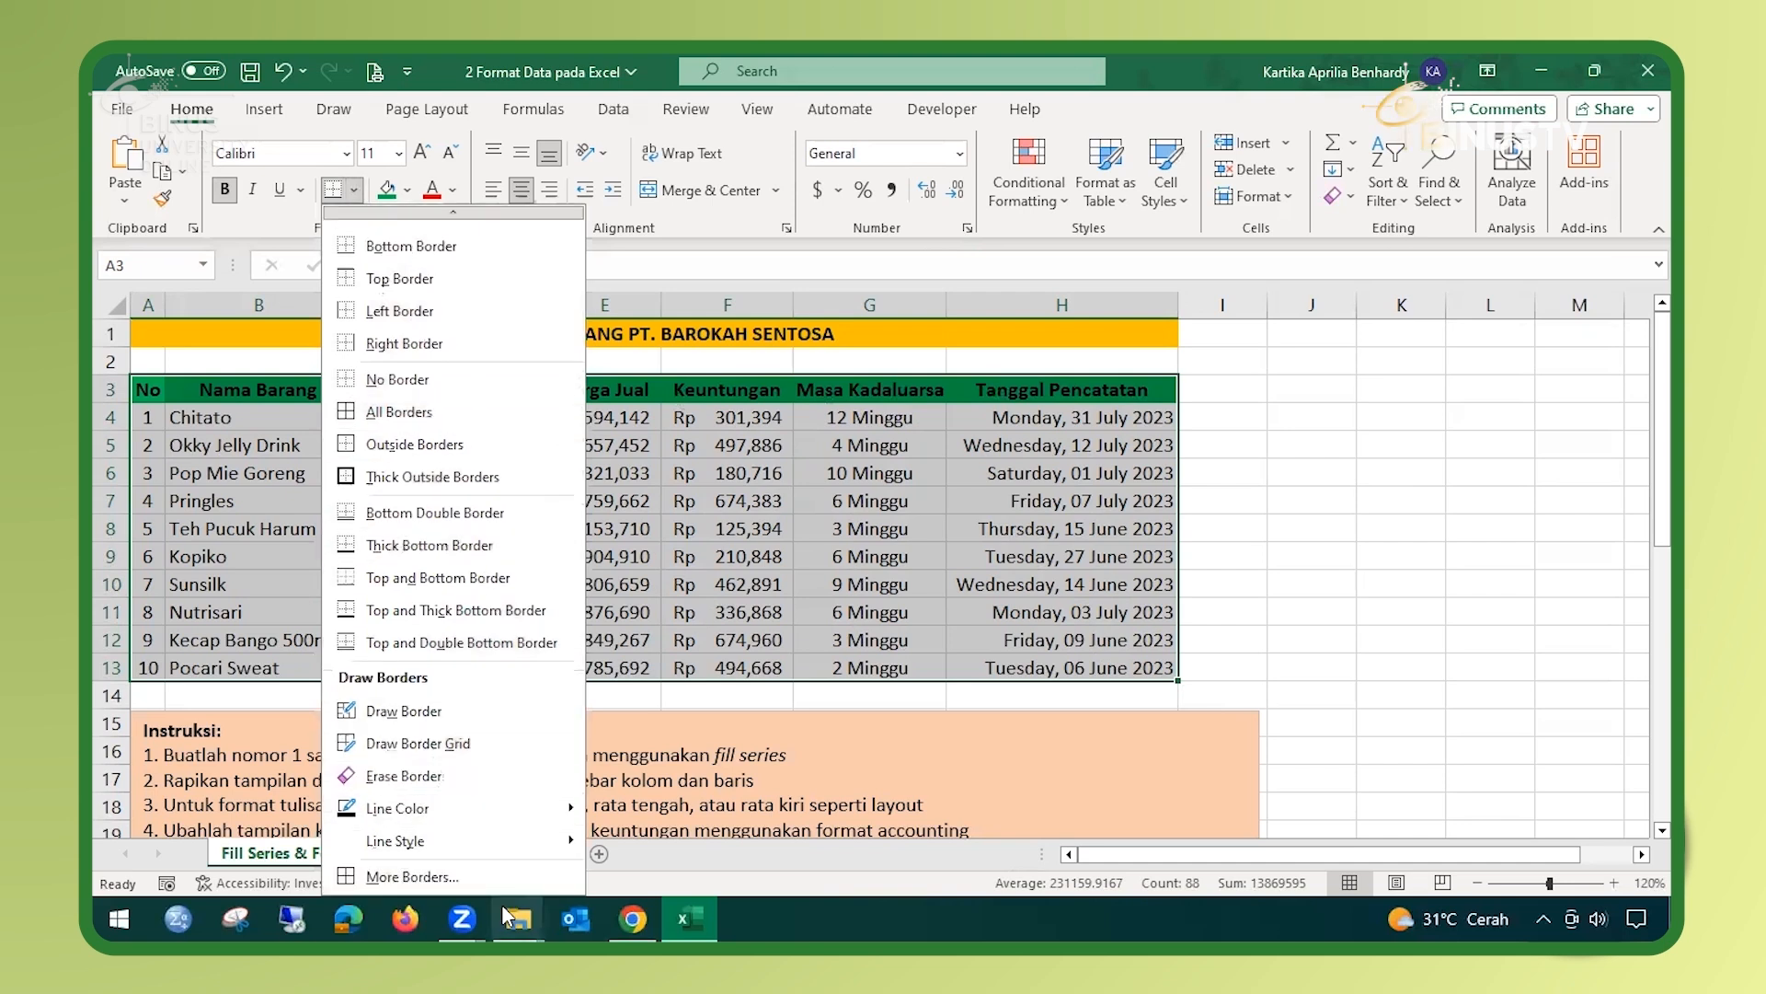
{"action": "left_click", "coordinate": [426, 880]}
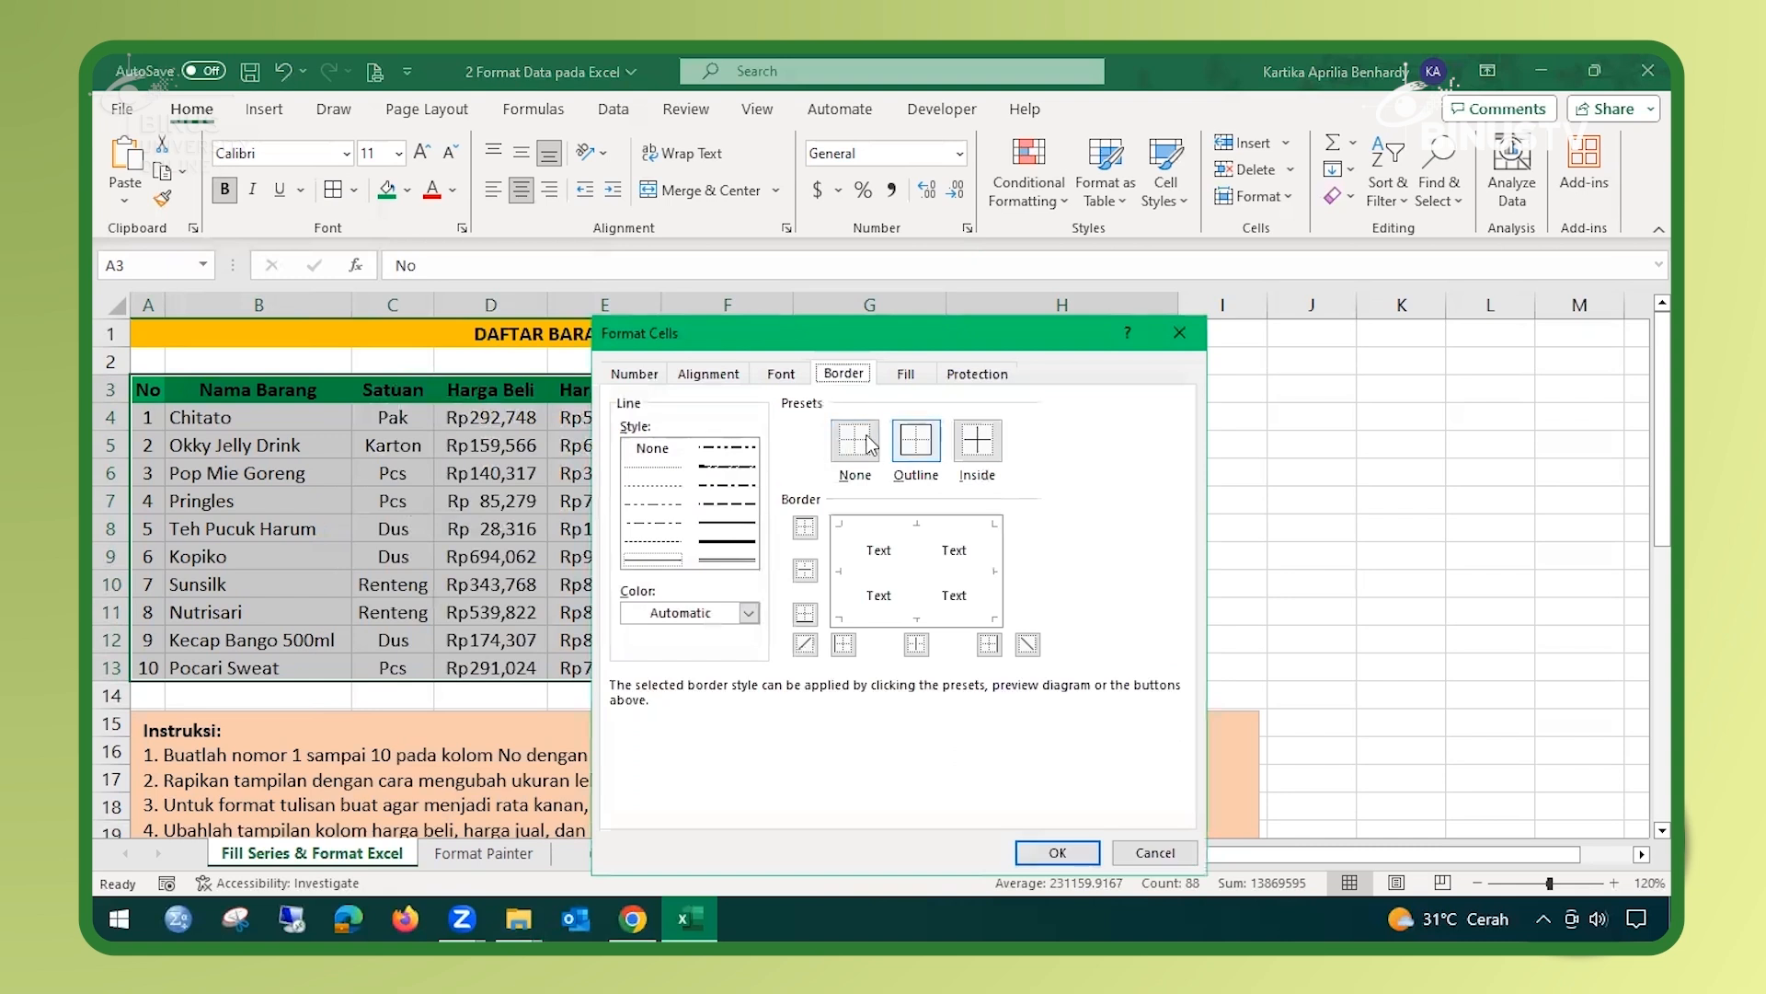
{"action": "left_click", "coordinate": [1156, 852]}
{"action": "left_click", "coordinate": [355, 195]}
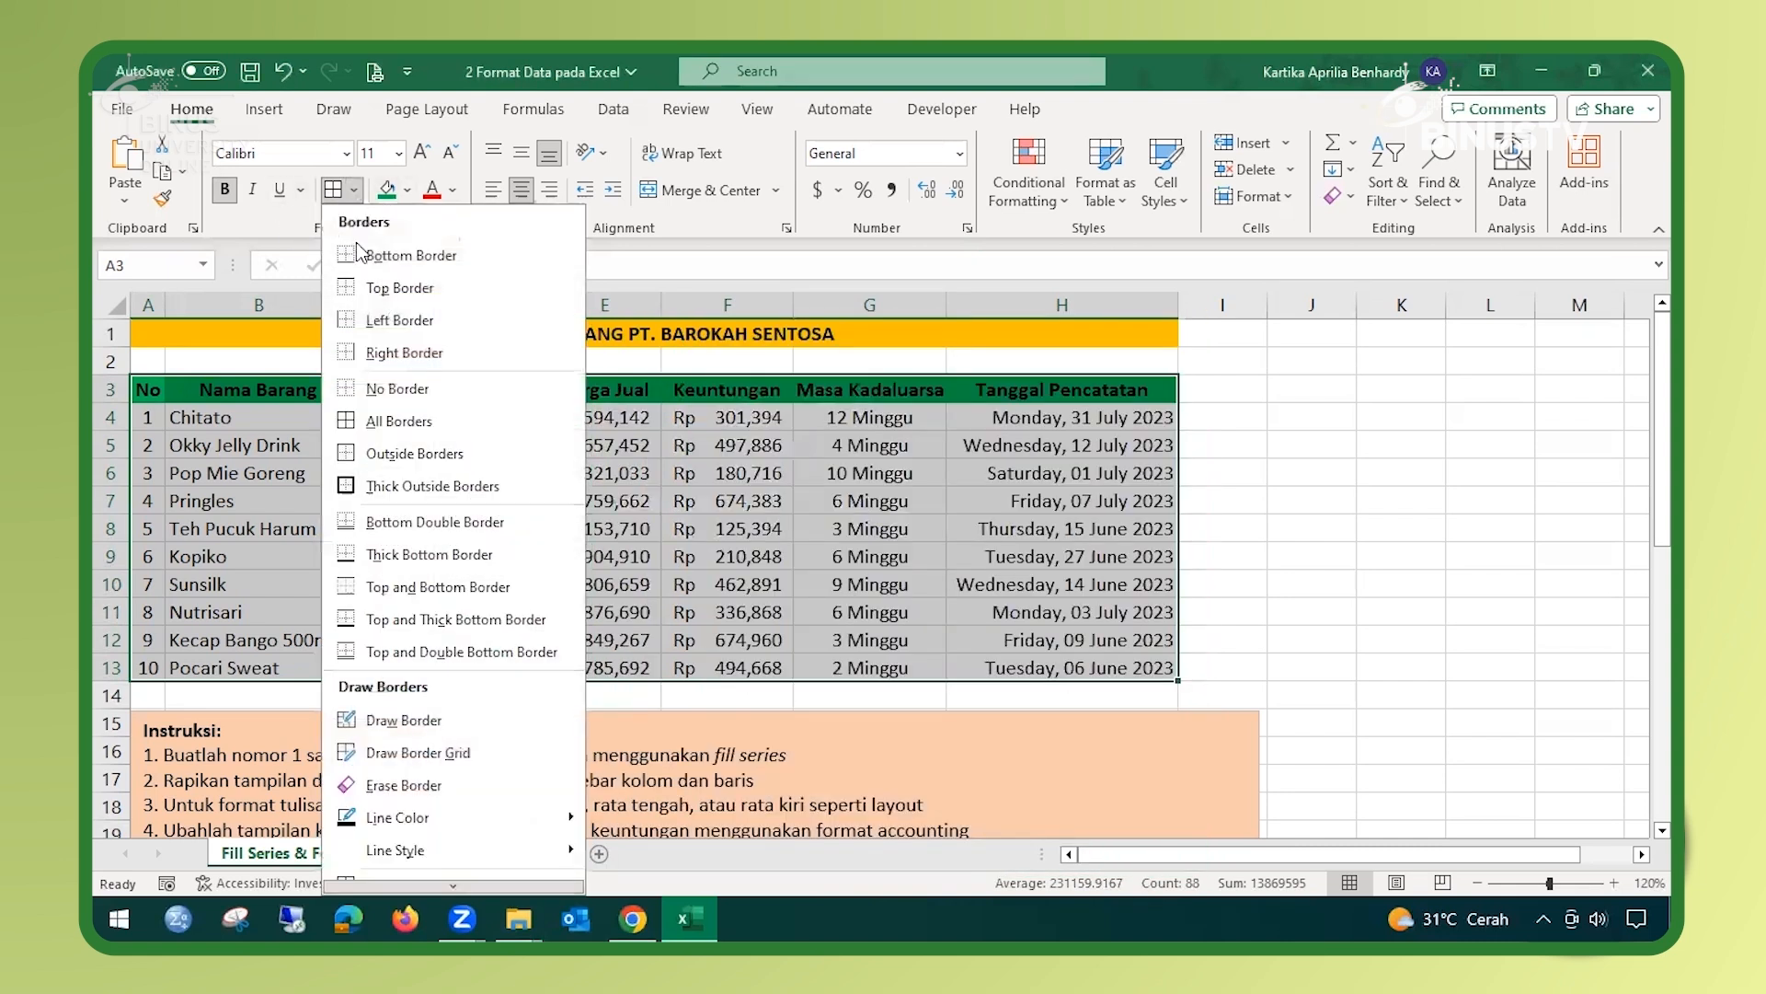
{"action": "left_click", "coordinate": [401, 421]}
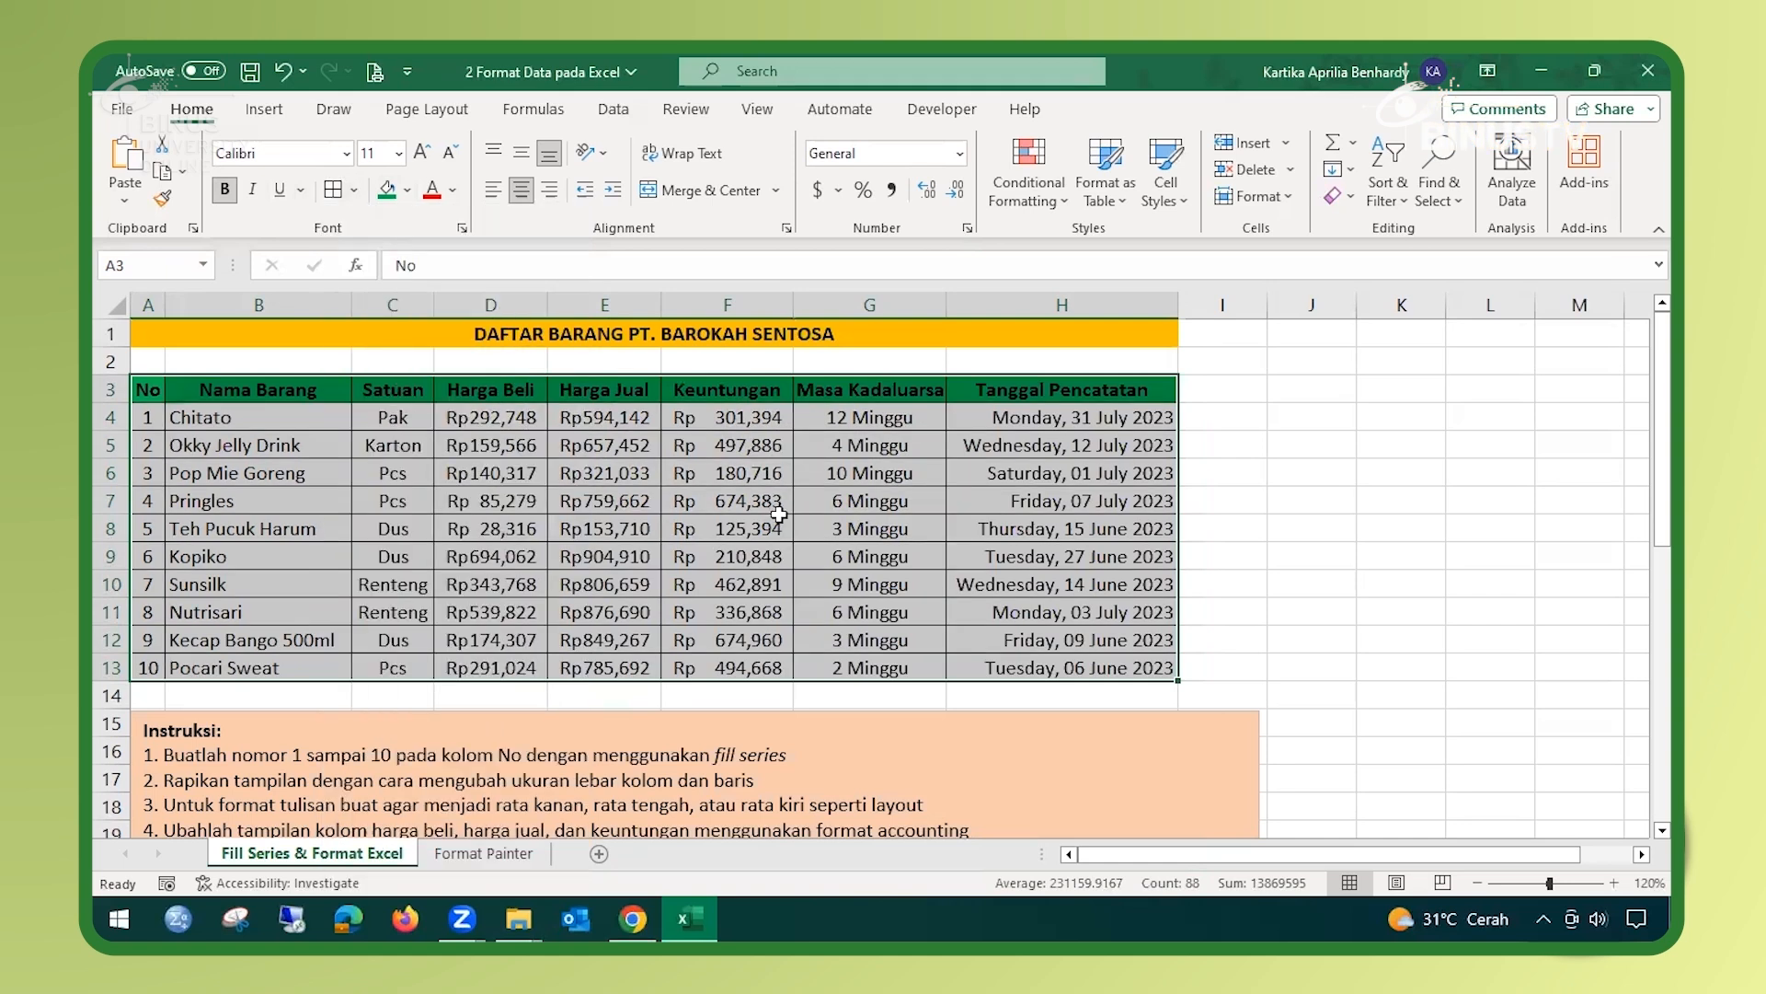
Step: Widen the Satuan column slightly and give the Harga Beli, Harga Jual and Keuntungan columns an equal, wider width
{"action": "left_click_drag", "start_coordinate": [433, 307], "coordinate": [841, 305]}
{"action": "left_click", "coordinate": [506, 445]}
{"action": "left_click", "coordinate": [326, 398]}
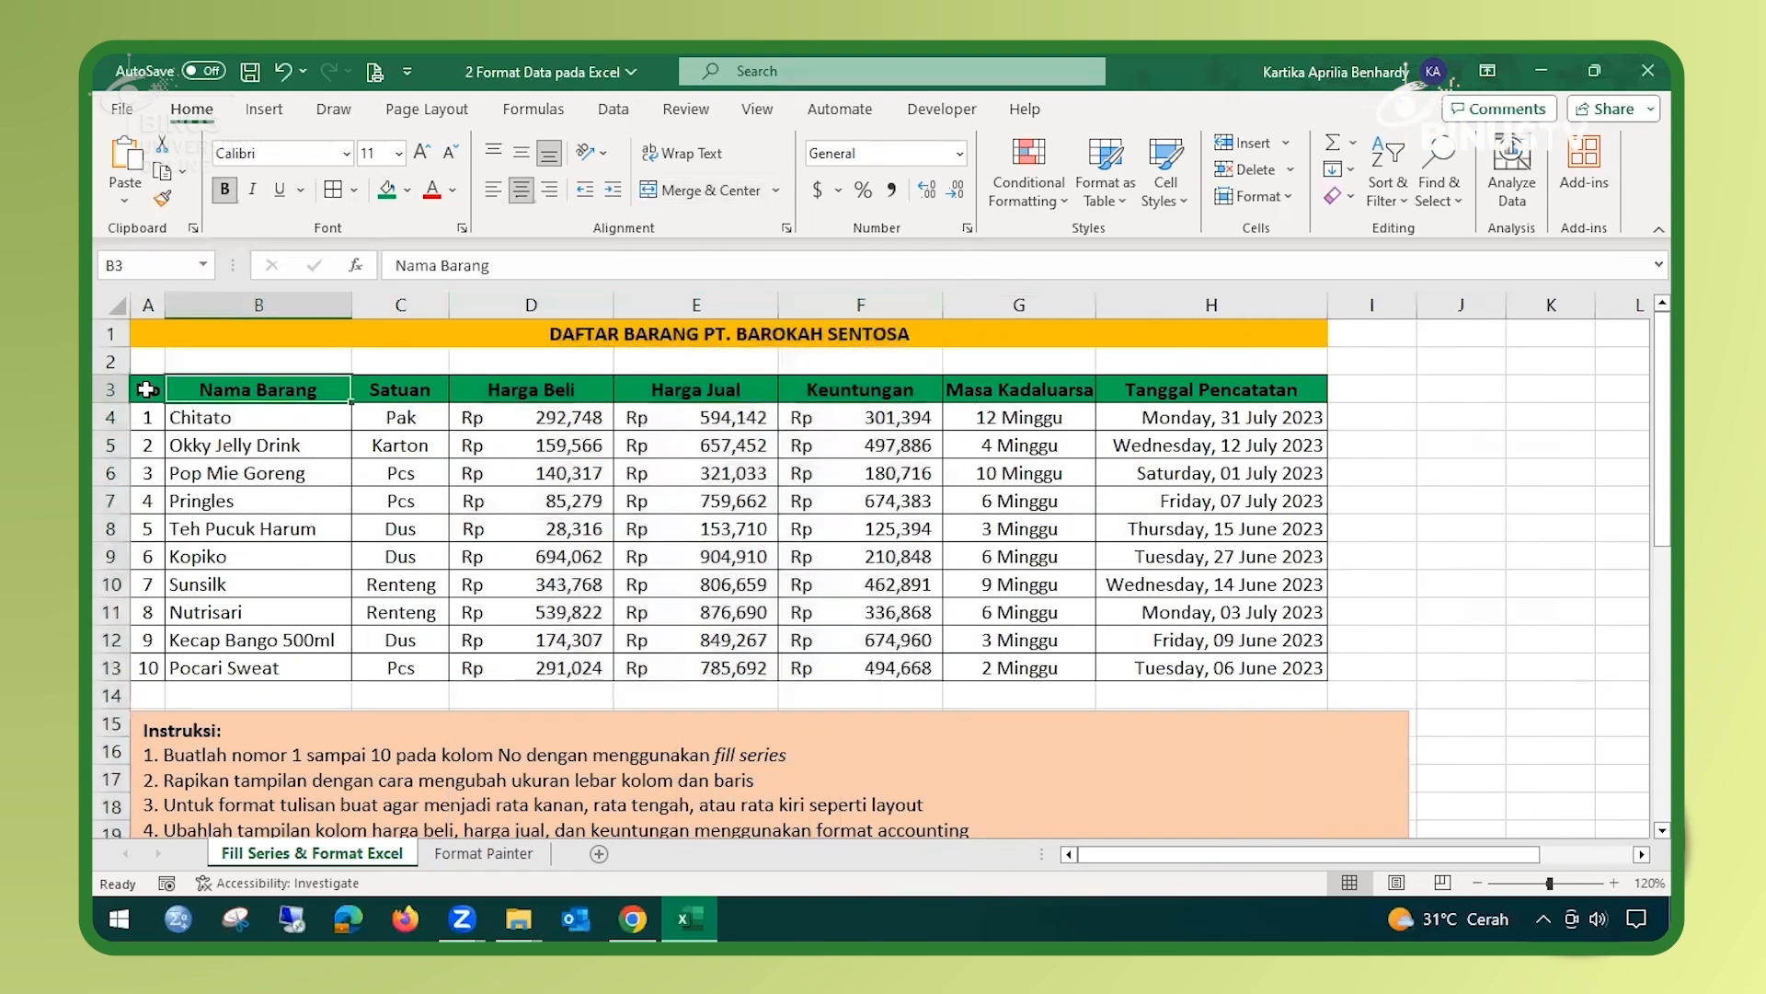
{"action": "left_click", "coordinate": [152, 389]}
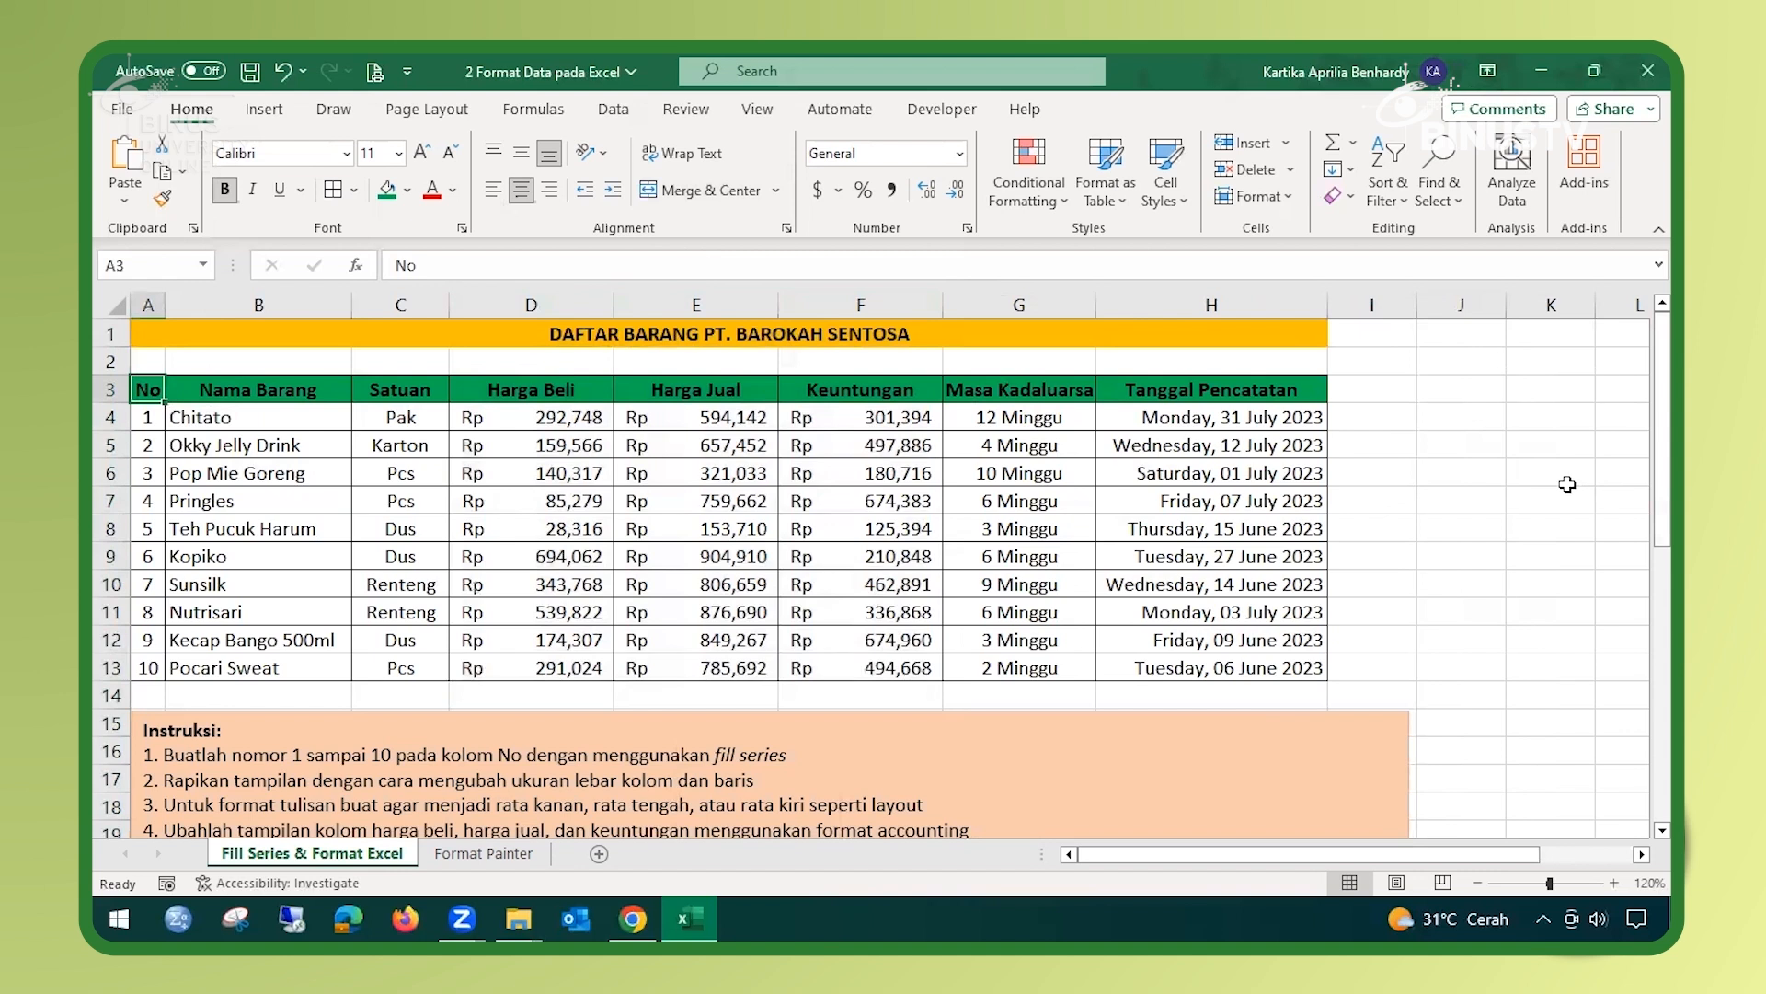